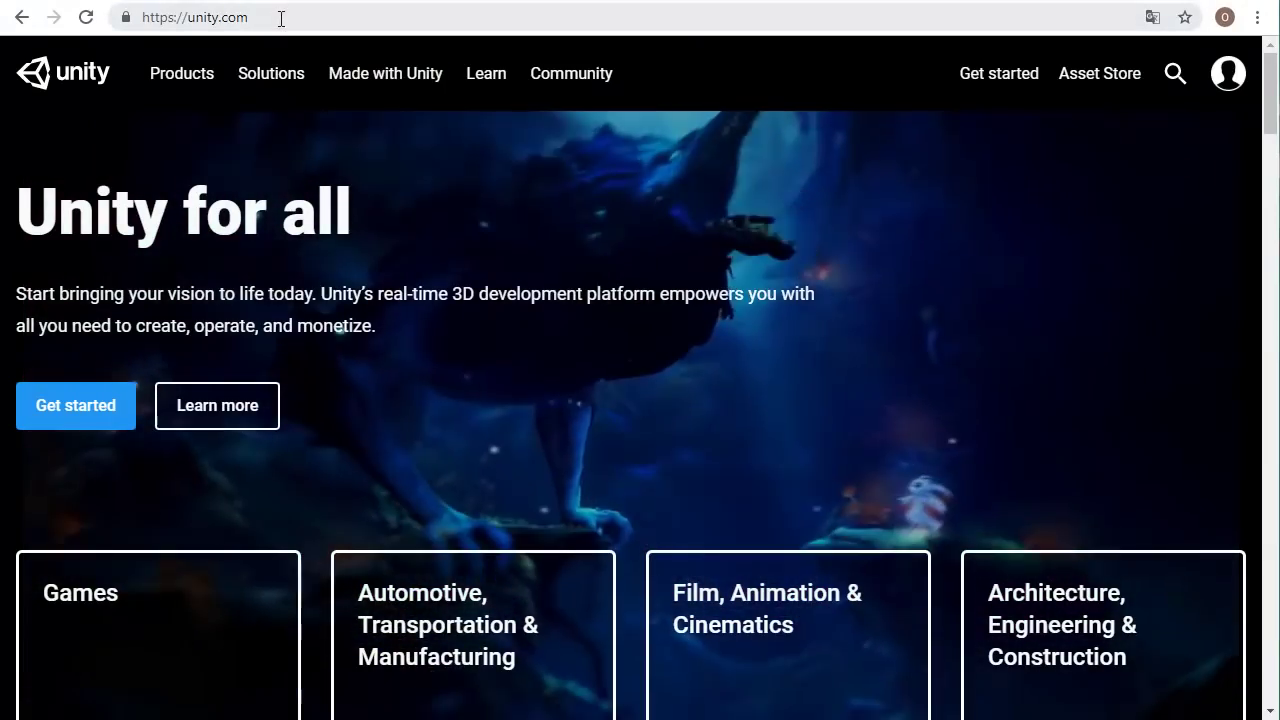
{"action": "left_click", "coordinate": [281, 18]}
{"action": "left_click", "coordinate": [281, 18]}
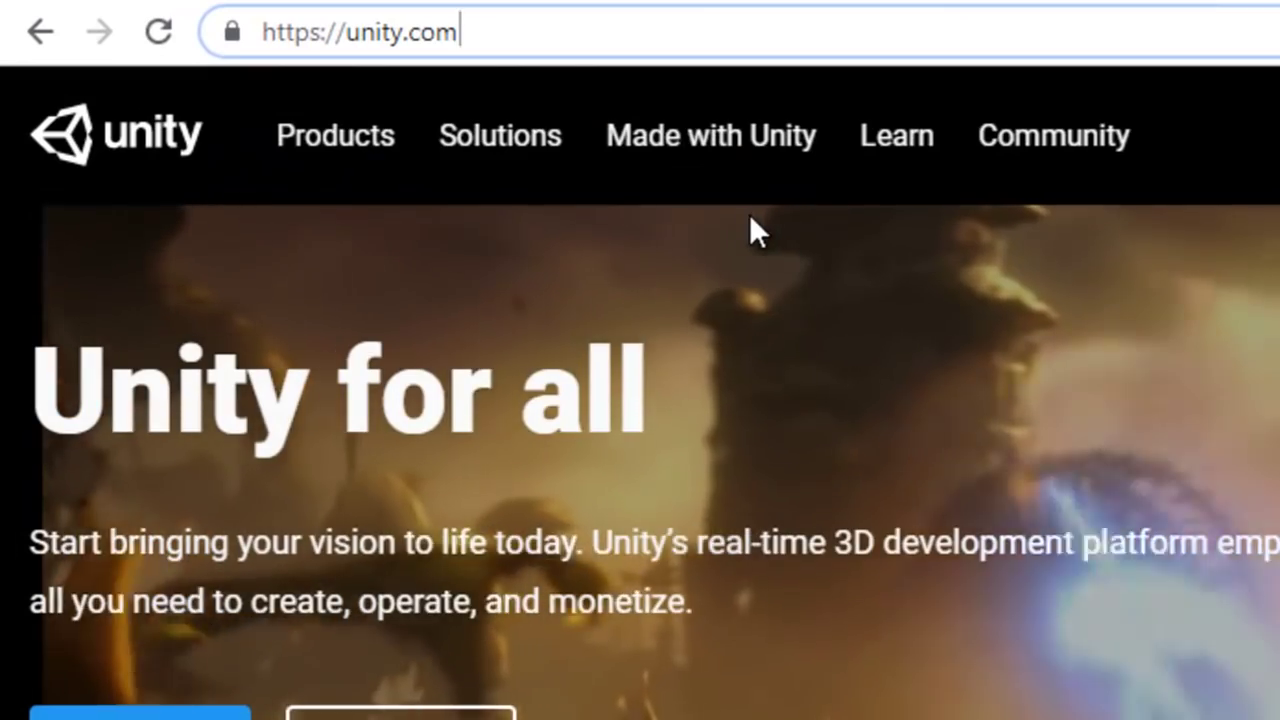
{"action": "mouse_move", "coordinate": [490, 183]}
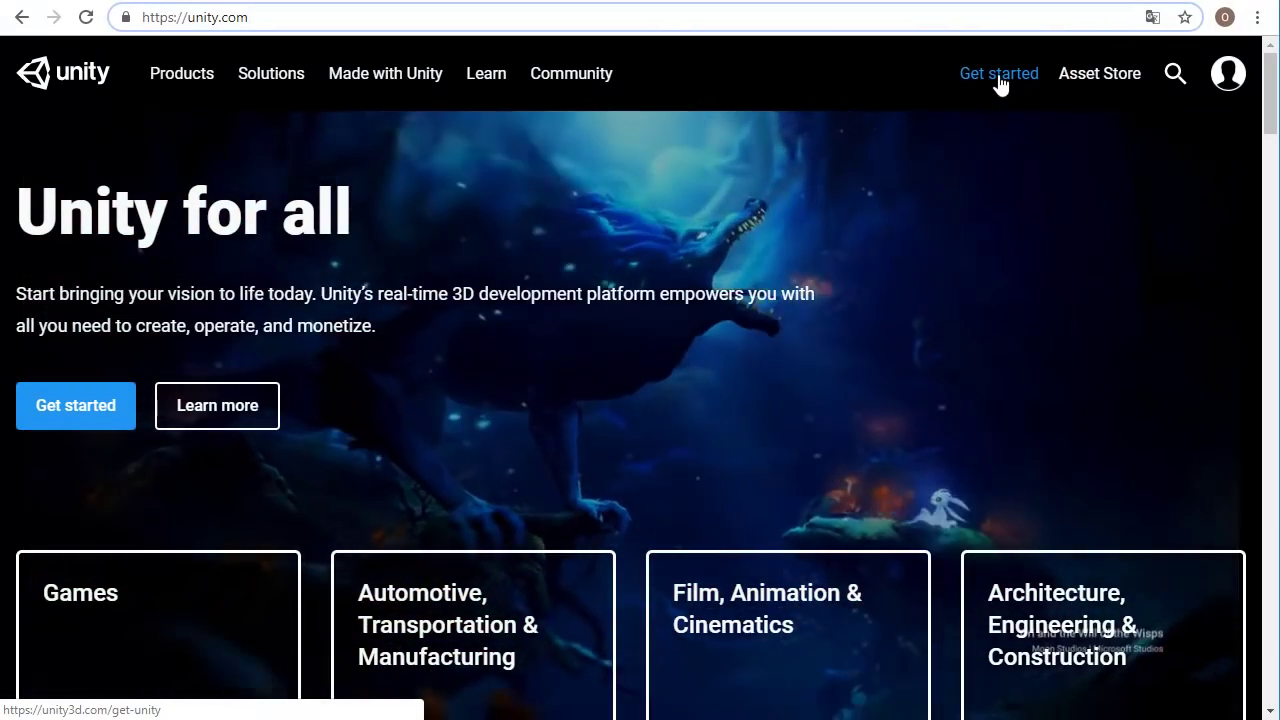
Go to the store.unity.com plans page and expand the free Personal plan's details.
{"action": "left_click", "coordinate": [999, 82]}
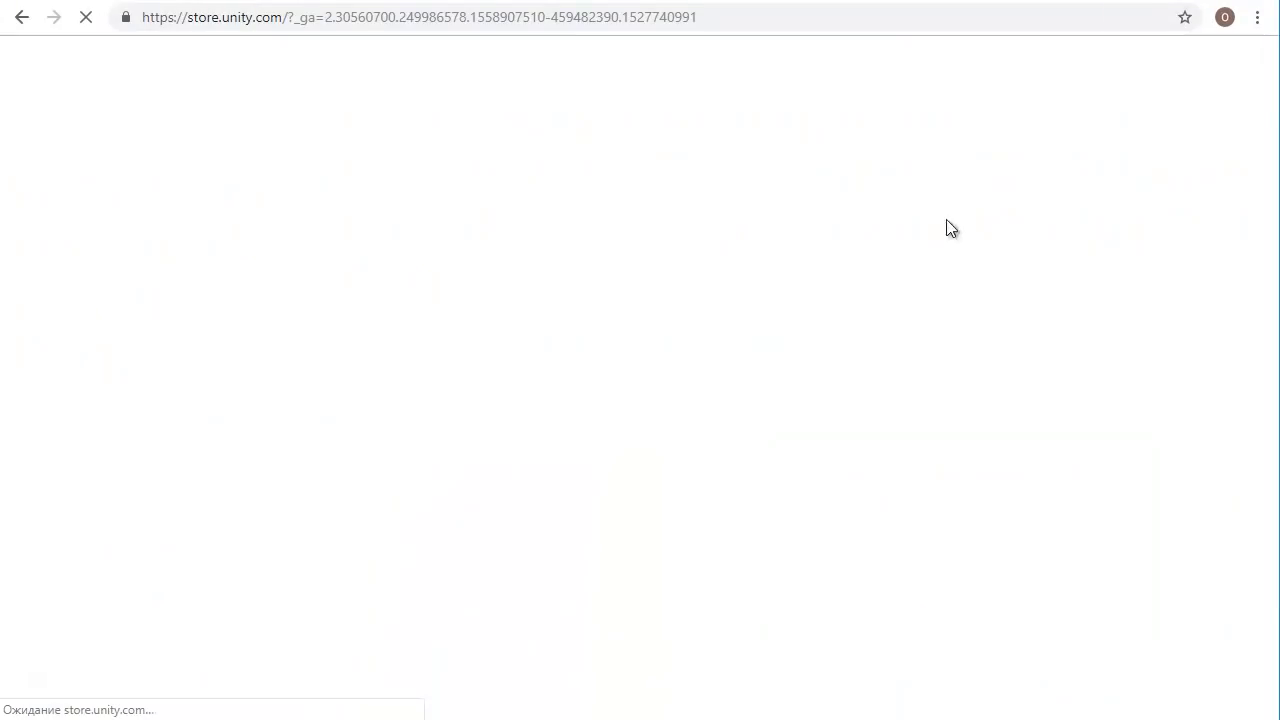
{"action": "left_click", "coordinate": [186, 18]}
{"action": "left_click_drag", "start_coordinate": [187, 17], "coordinate": [283, 17]}
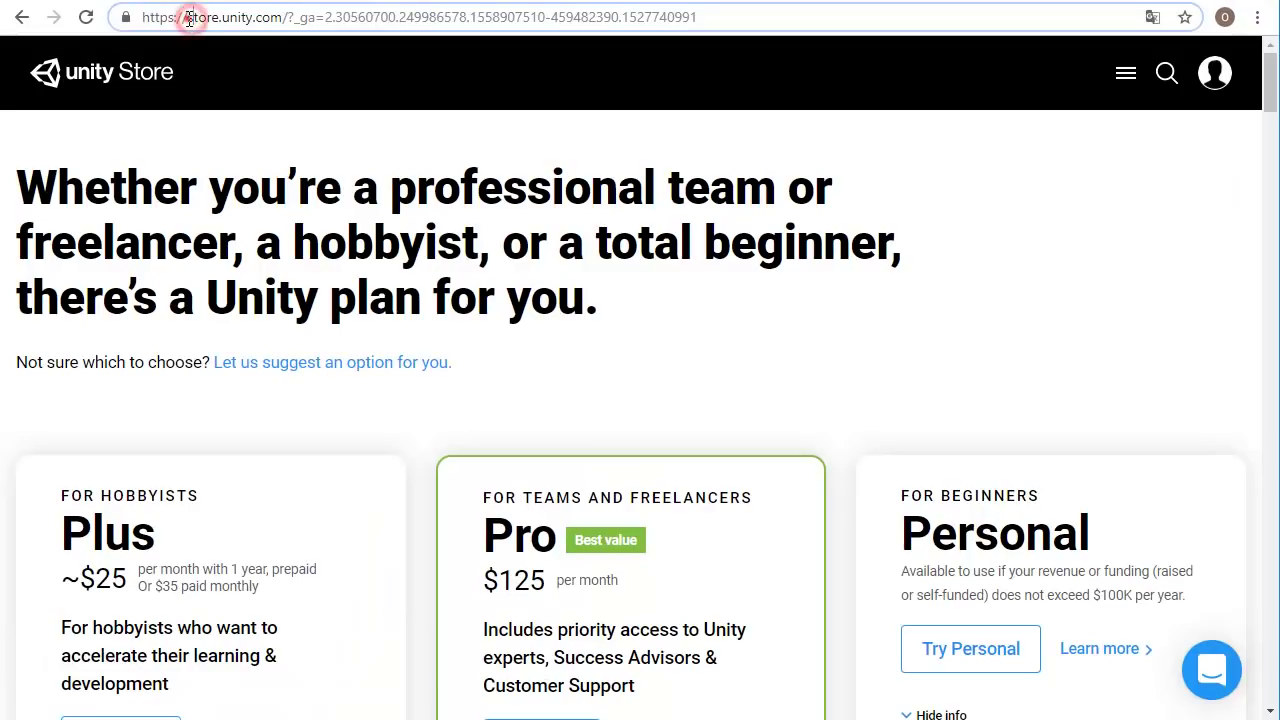
{"action": "left_click", "coordinate": [854, 360]}
{"action": "scroll", "coordinate": [800, 348], "scroll_direction": "down", "scroll_amount": 3}
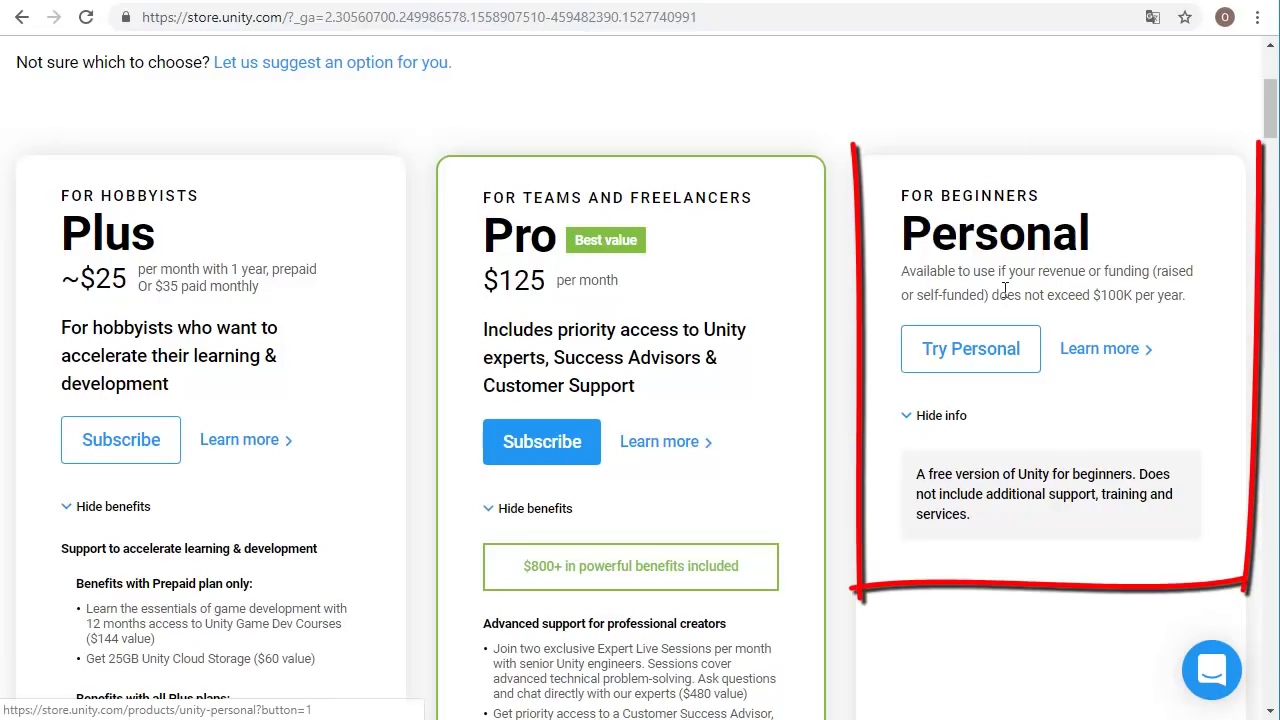
{"action": "left_click", "coordinate": [970, 360]}
{"action": "scroll", "coordinate": [968, 362], "scroll_direction": "up", "scroll_amount": 1}
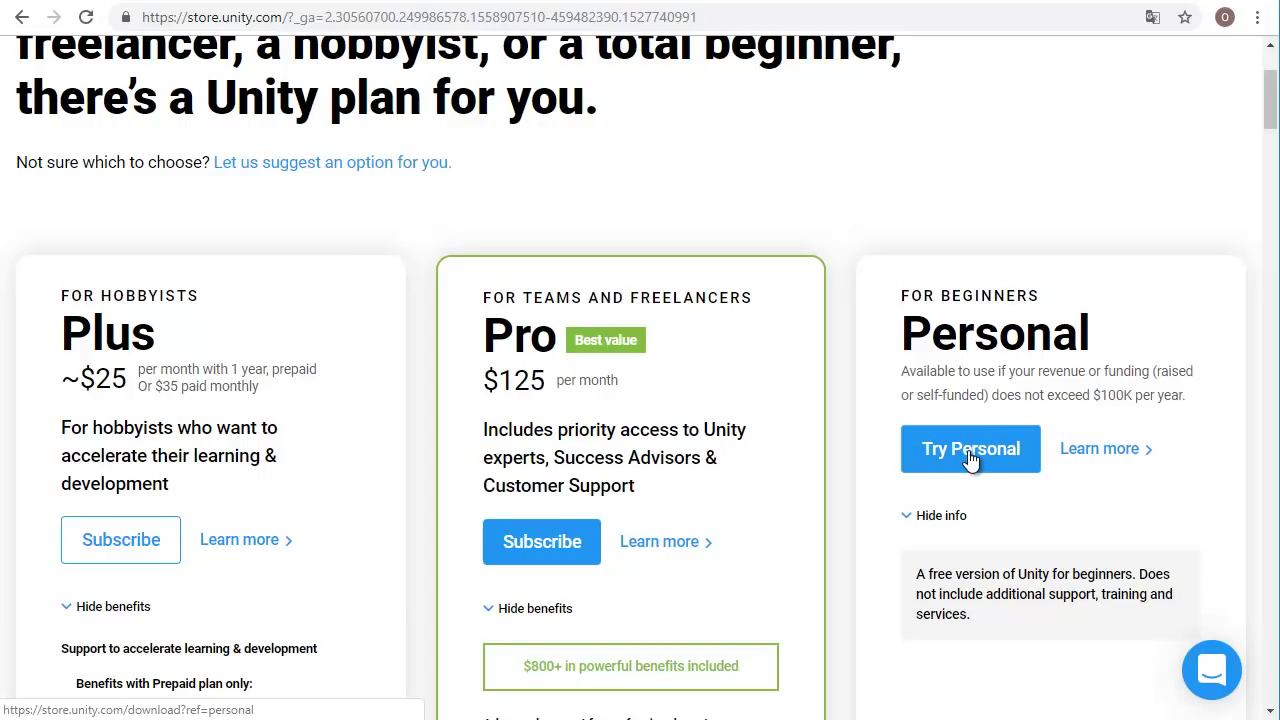
Open the Unity Personal download page and tick the eligibility terms checkbox.
{"action": "left_click", "coordinate": [970, 455]}
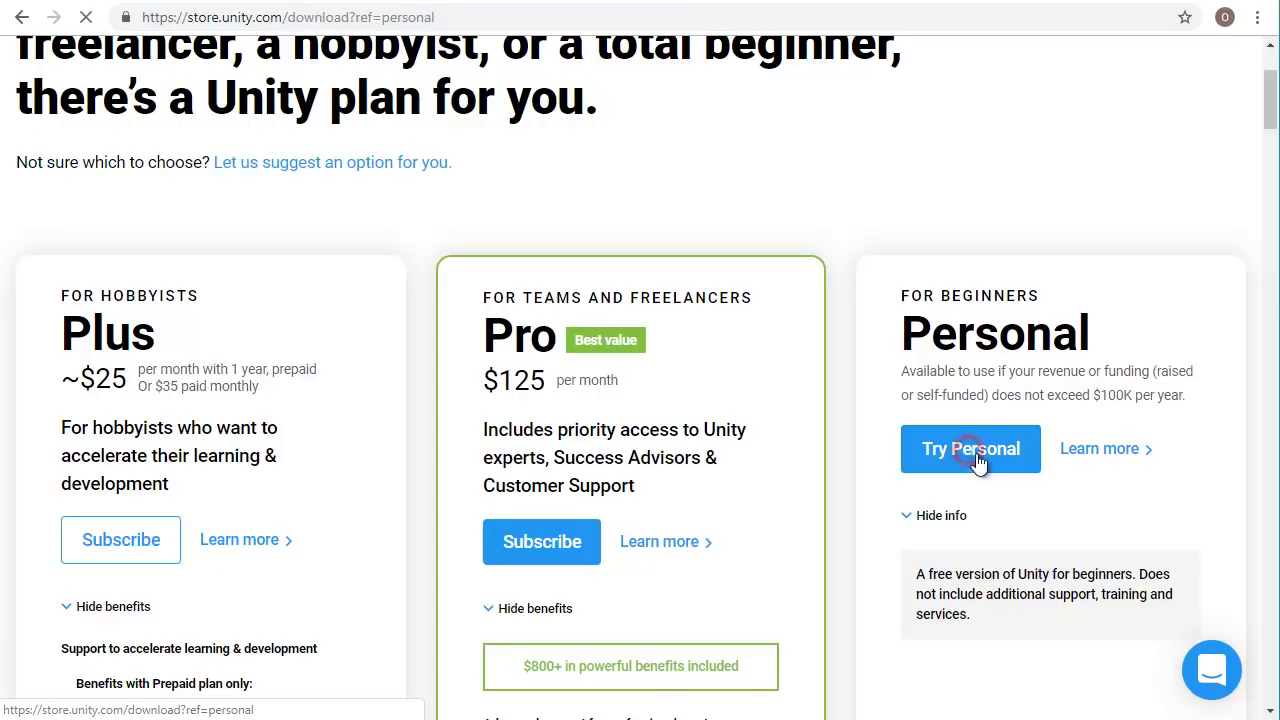
{"action": "scroll", "coordinate": [660, 420], "scroll_direction": "down", "scroll_amount": 2}
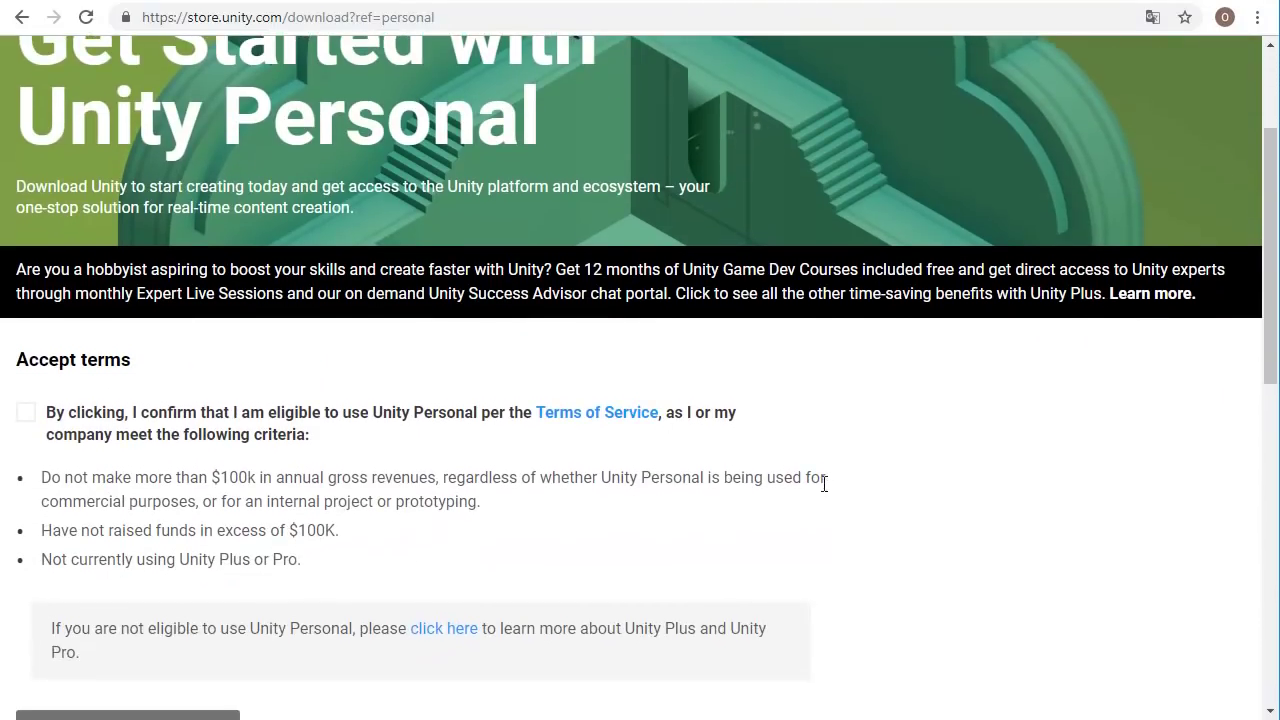
{"action": "scroll", "coordinate": [500, 420], "scroll_direction": "down", "scroll_amount": 1}
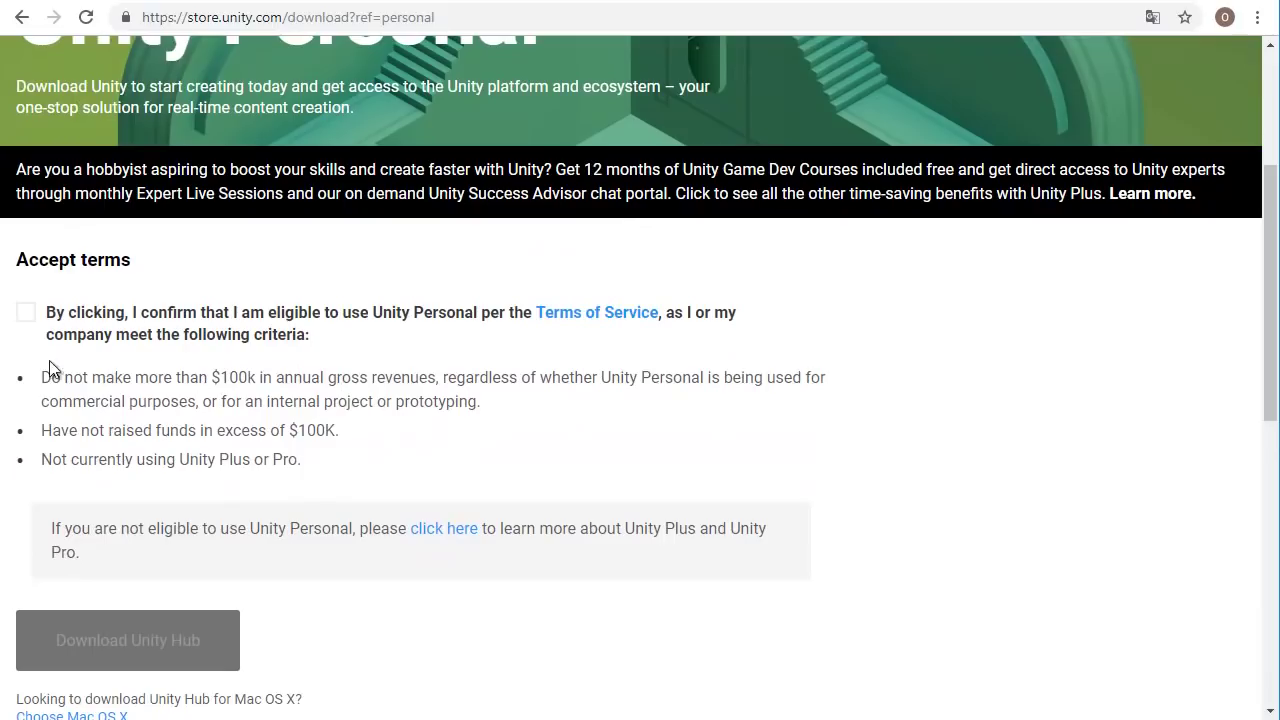
{"action": "left_click", "coordinate": [25, 316]}
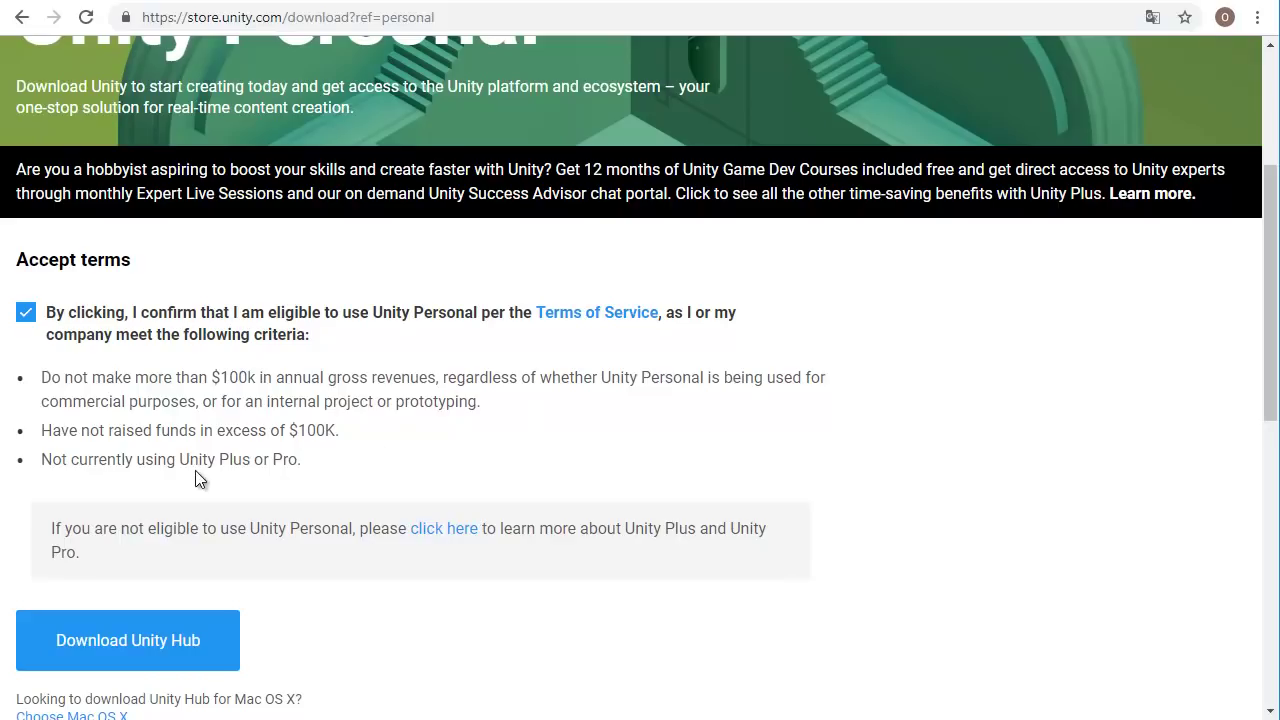
{"action": "scroll", "coordinate": [378, 646], "scroll_direction": "down", "scroll_amount": 1}
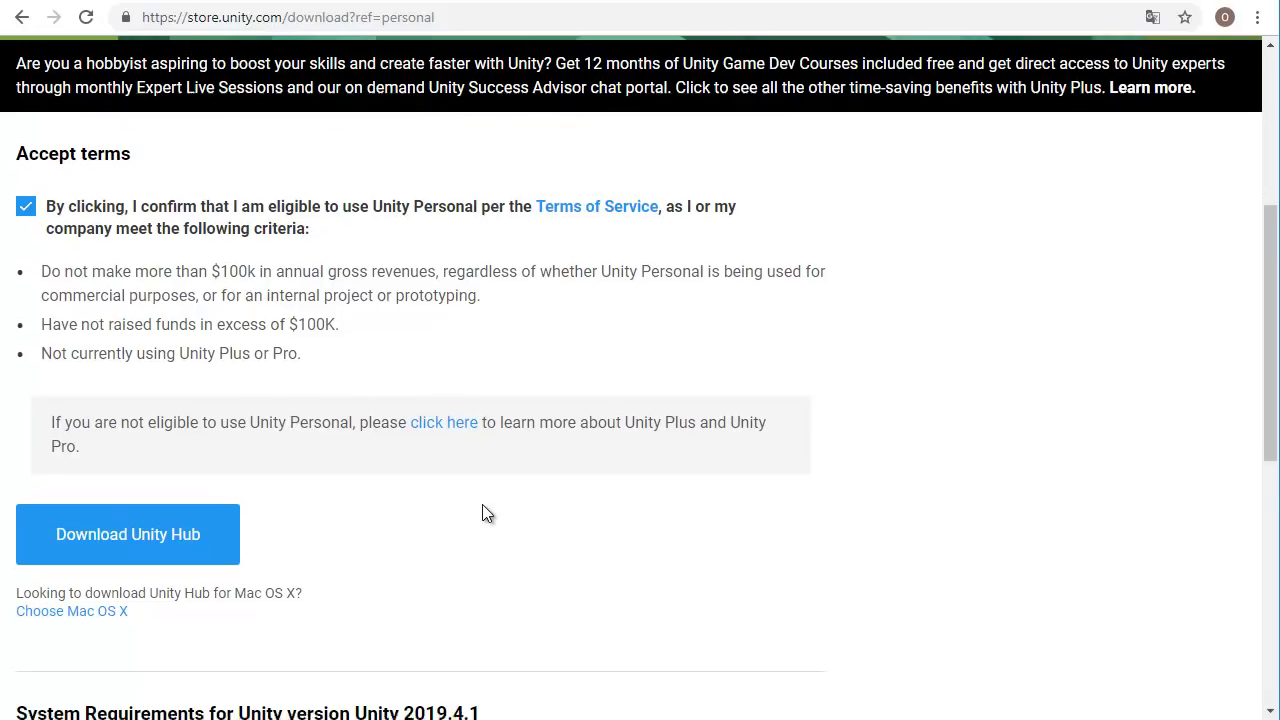
{"action": "scroll", "coordinate": [480, 510], "scroll_direction": "down", "scroll_amount": 1}
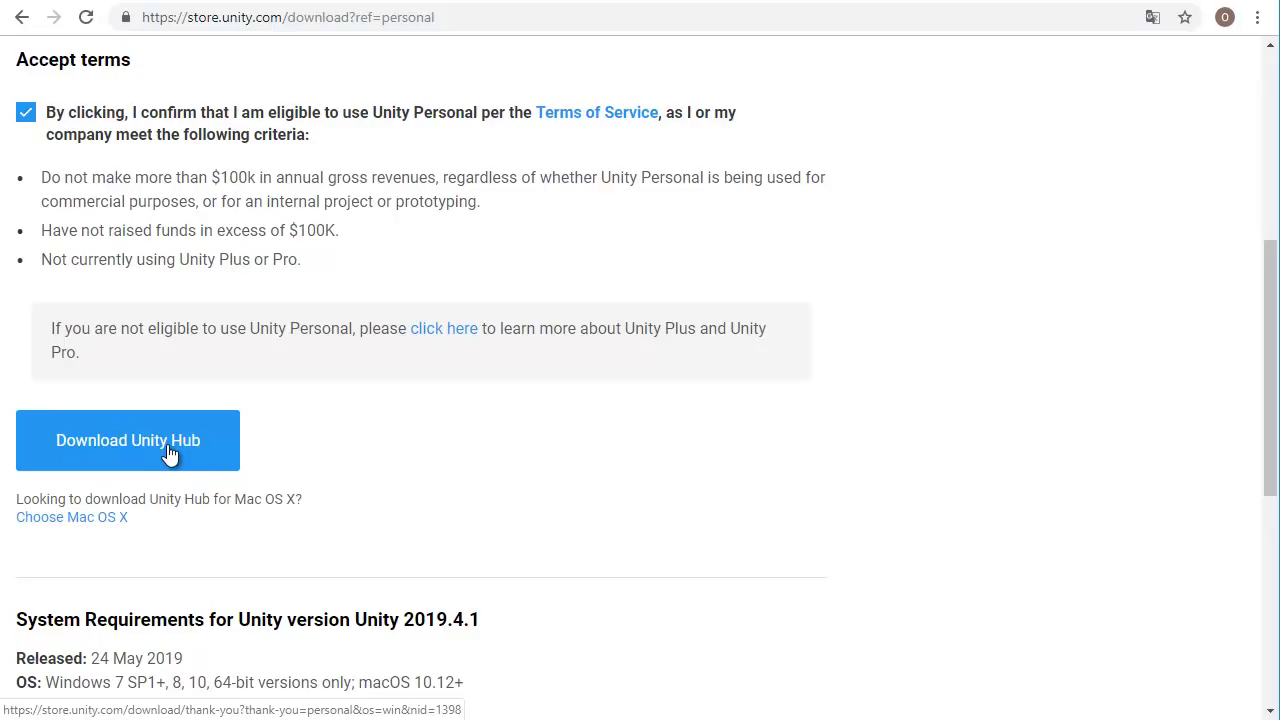
{"action": "scroll", "coordinate": [502, 500], "scroll_direction": "down", "scroll_amount": 1}
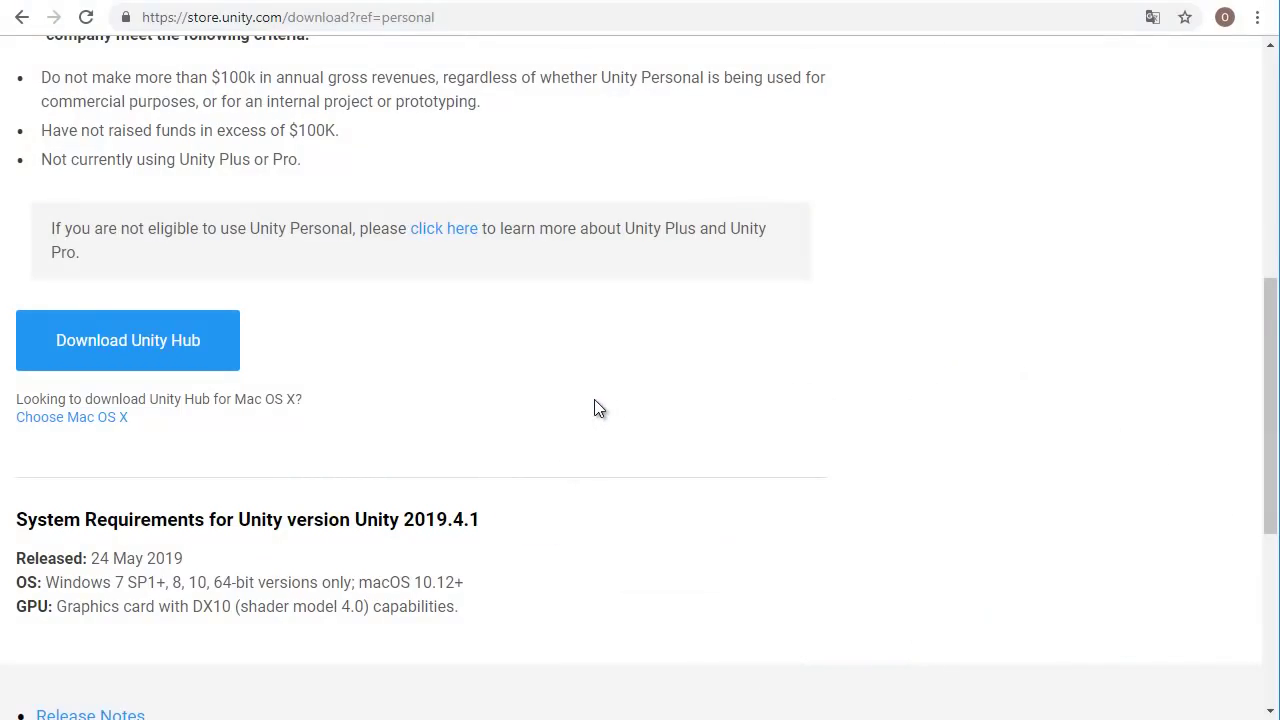
{"action": "scroll", "coordinate": [594, 400], "scroll_direction": "down", "scroll_amount": 1}
{"action": "scroll", "coordinate": [594, 400], "scroll_direction": "down", "scroll_amount": 1}
{"action": "scroll", "coordinate": [593, 400], "scroll_direction": "down", "scroll_amount": 1}
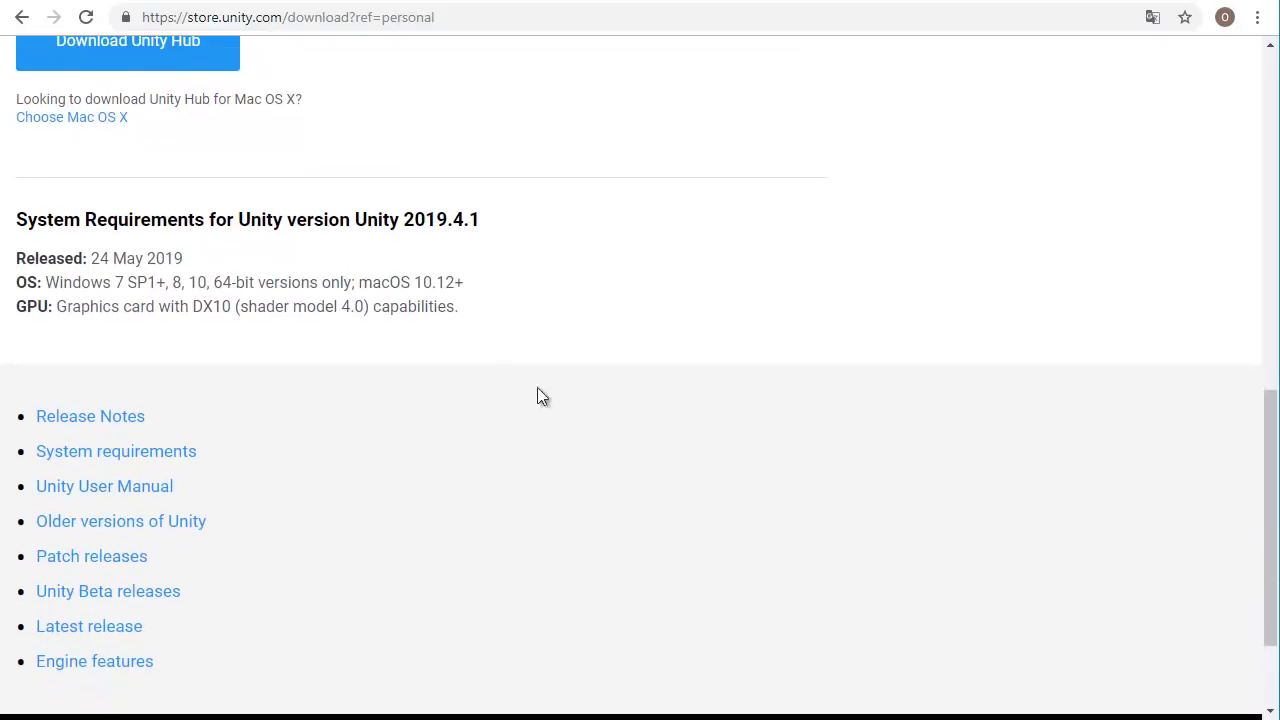
Open the Older versions of Unity archive in a new tab.
{"action": "right_click", "coordinate": [170, 535]}
{"action": "left_click", "coordinate": [185, 537]}
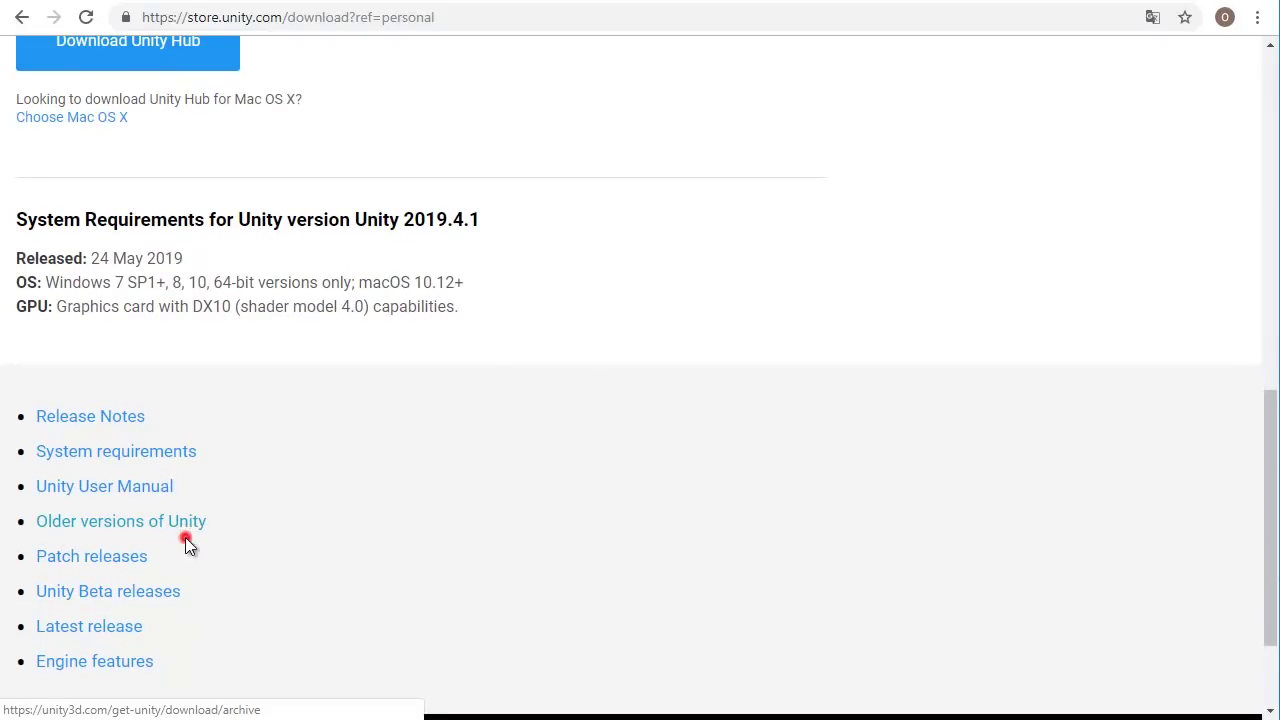
{"action": "left_click", "coordinate": [320, 2]}
{"action": "scroll", "coordinate": [1044, 414], "scroll_direction": "down", "scroll_amount": 4}
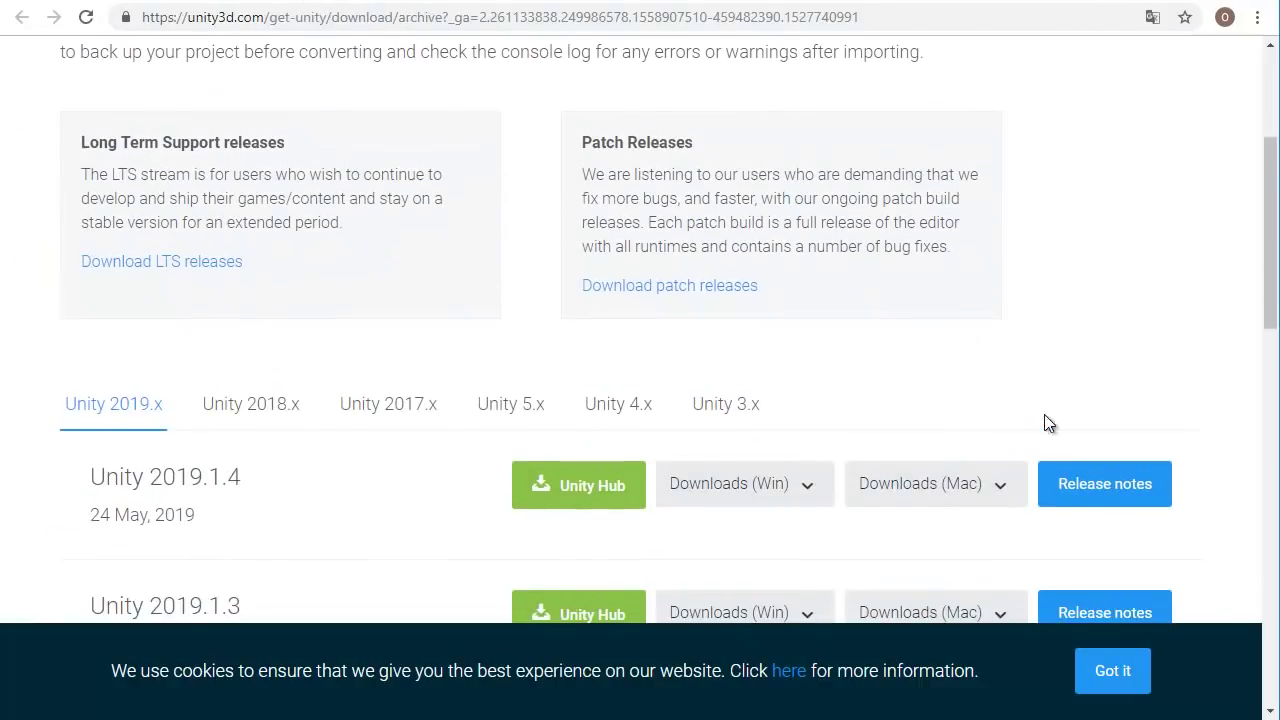
{"action": "scroll", "coordinate": [254, 409], "scroll_direction": "down", "scroll_amount": 3}
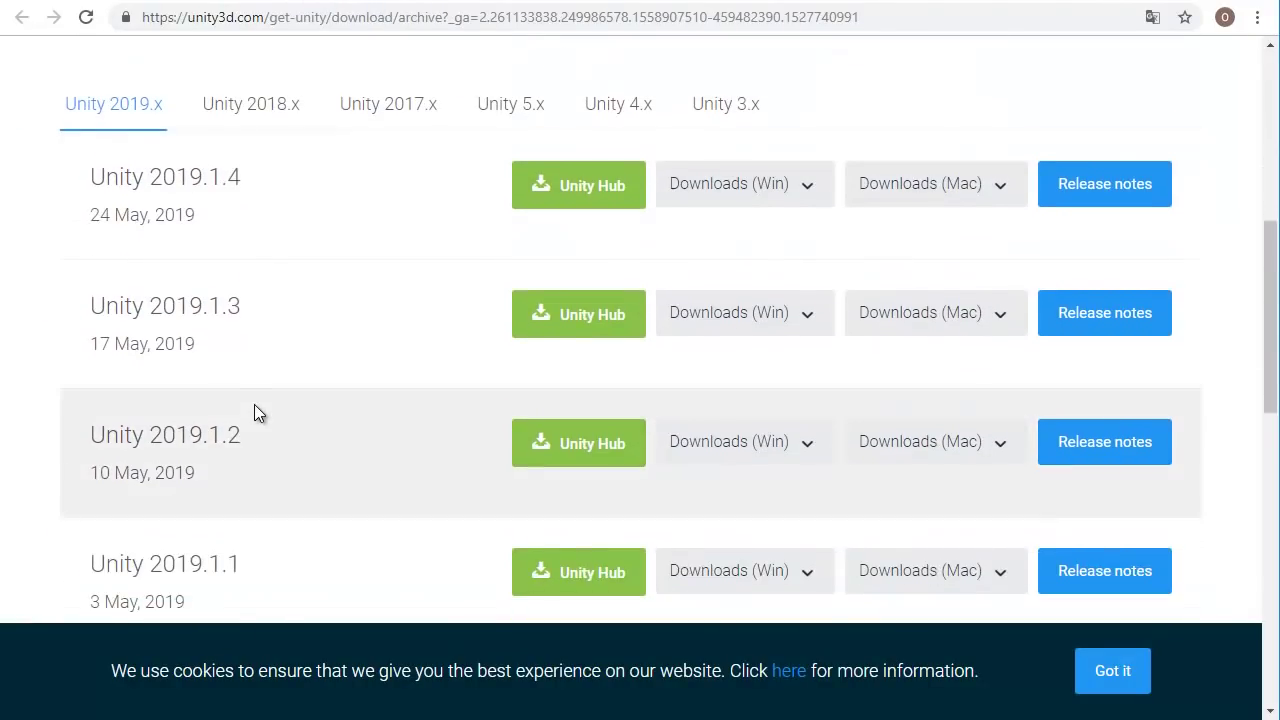
{"action": "scroll", "coordinate": [277, 434], "scroll_direction": "down", "scroll_amount": 3}
{"action": "scroll", "coordinate": [277, 380], "scroll_direction": "up", "scroll_amount": 4}
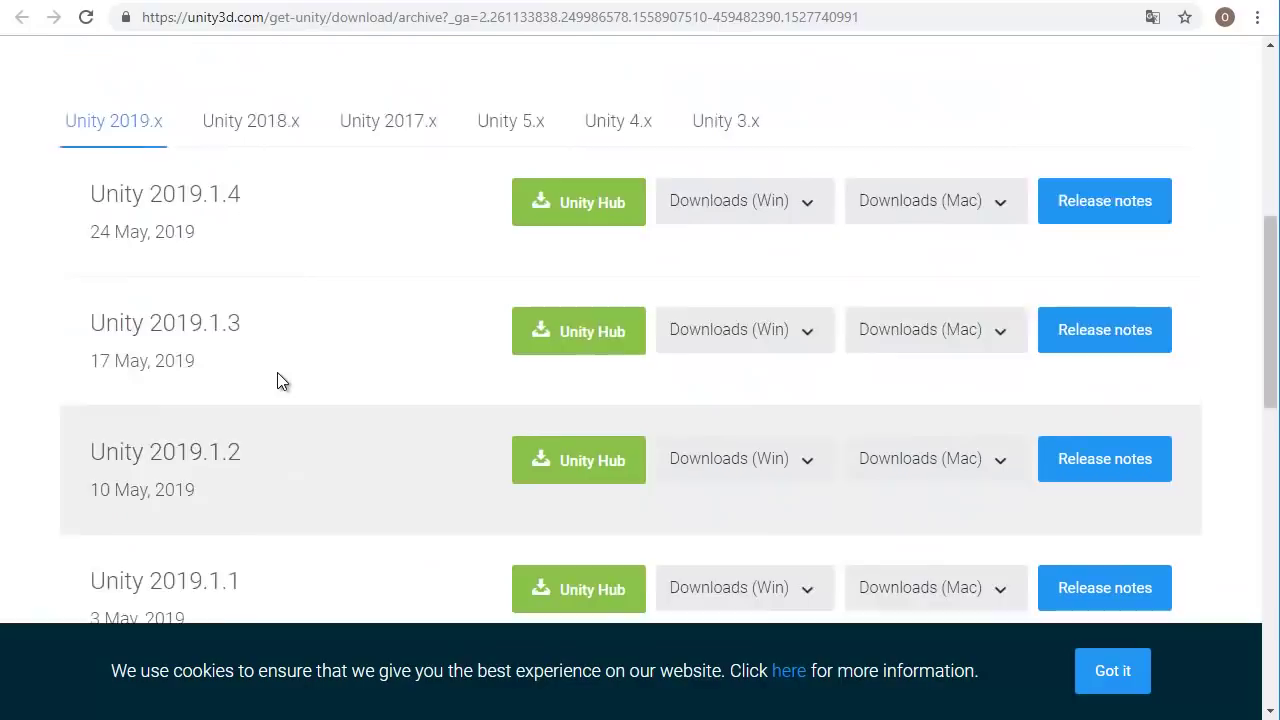
{"action": "scroll", "coordinate": [249, 423], "scroll_direction": "up", "scroll_amount": 3}
Show the Windows downloads for Unity 2018.4.0 and 2019.1.4 in the archive.
{"action": "left_click", "coordinate": [249, 410]}
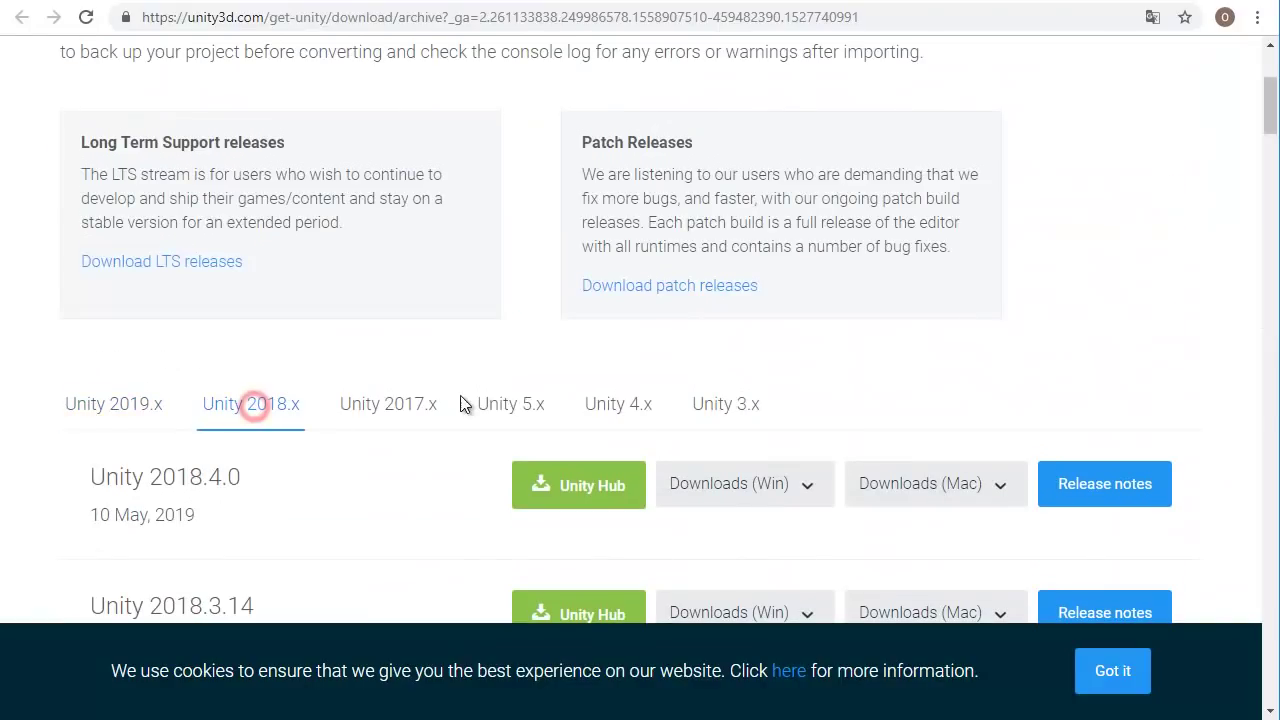
{"action": "scroll", "coordinate": [437, 433], "scroll_direction": "down", "scroll_amount": 2}
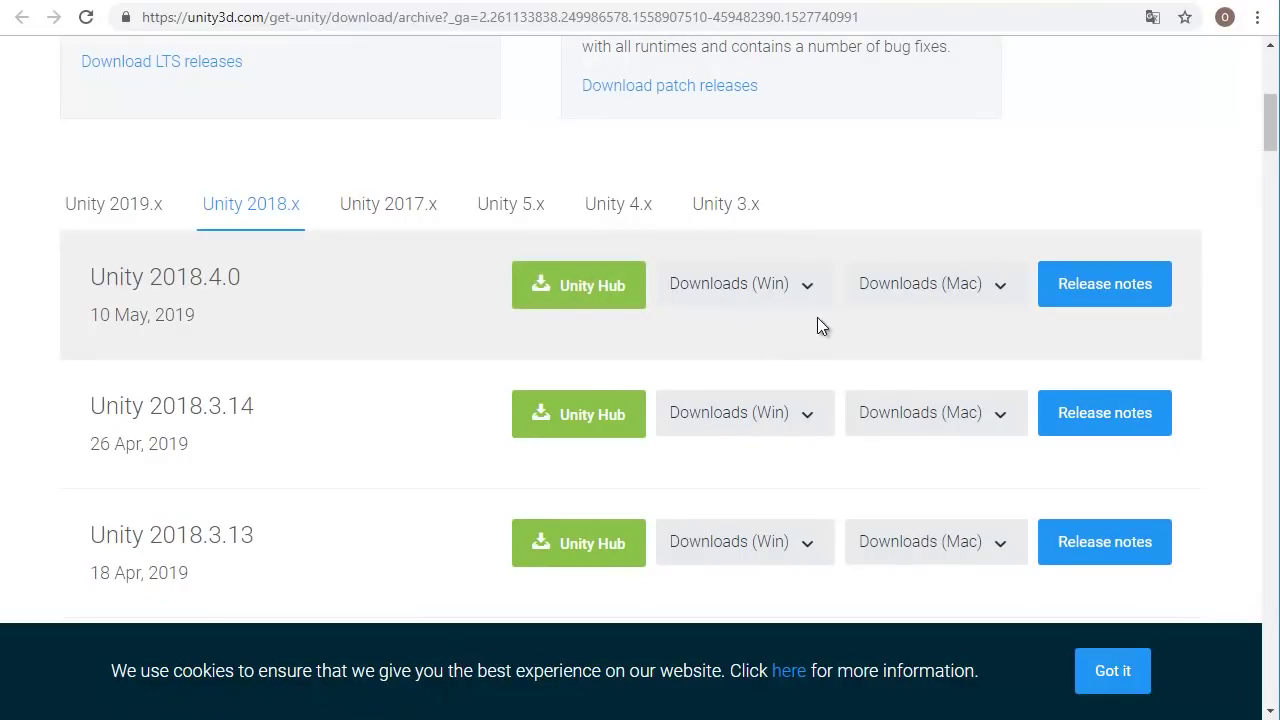
{"action": "left_click", "coordinate": [557, 300]}
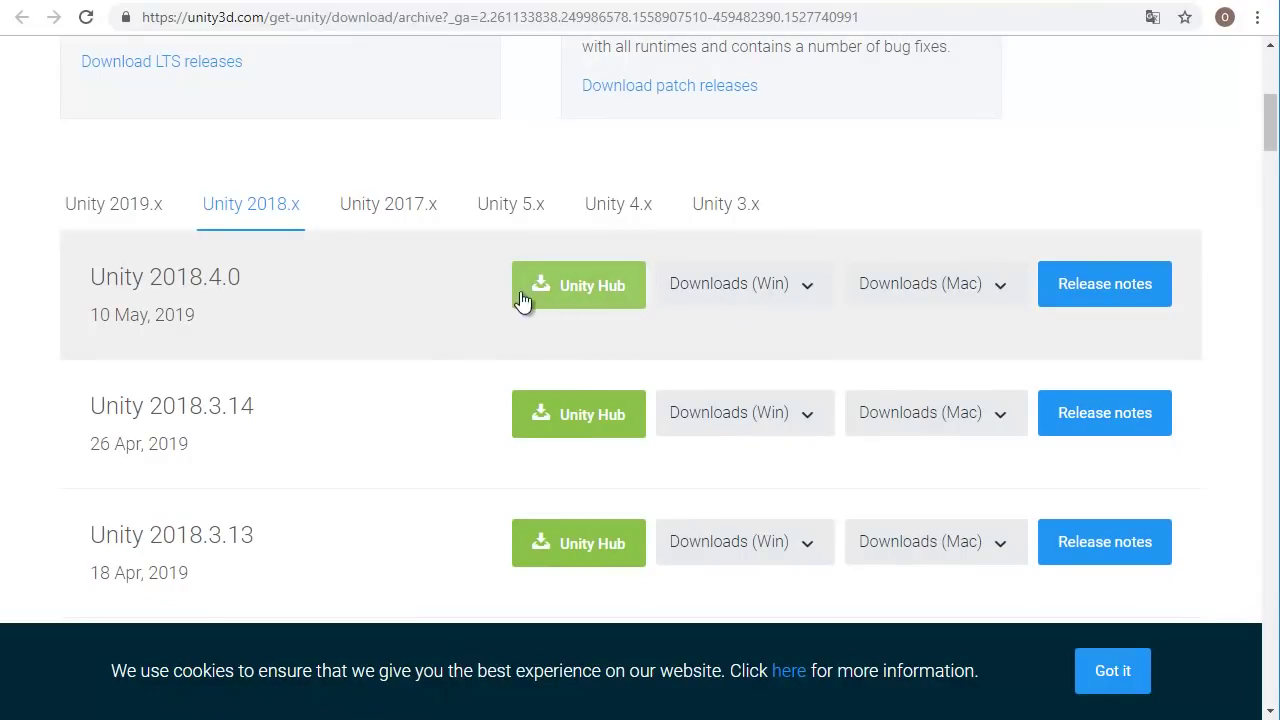
{"action": "left_click", "coordinate": [807, 291]}
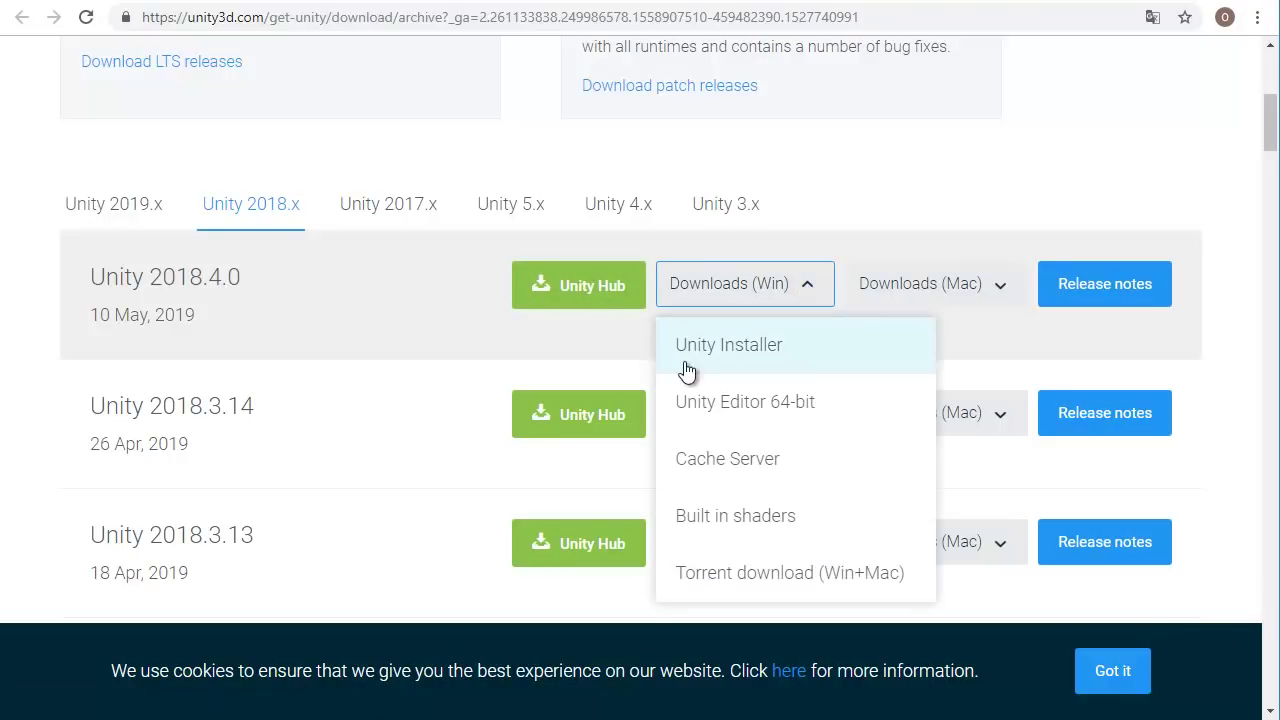
{"action": "left_click", "coordinate": [118, 211]}
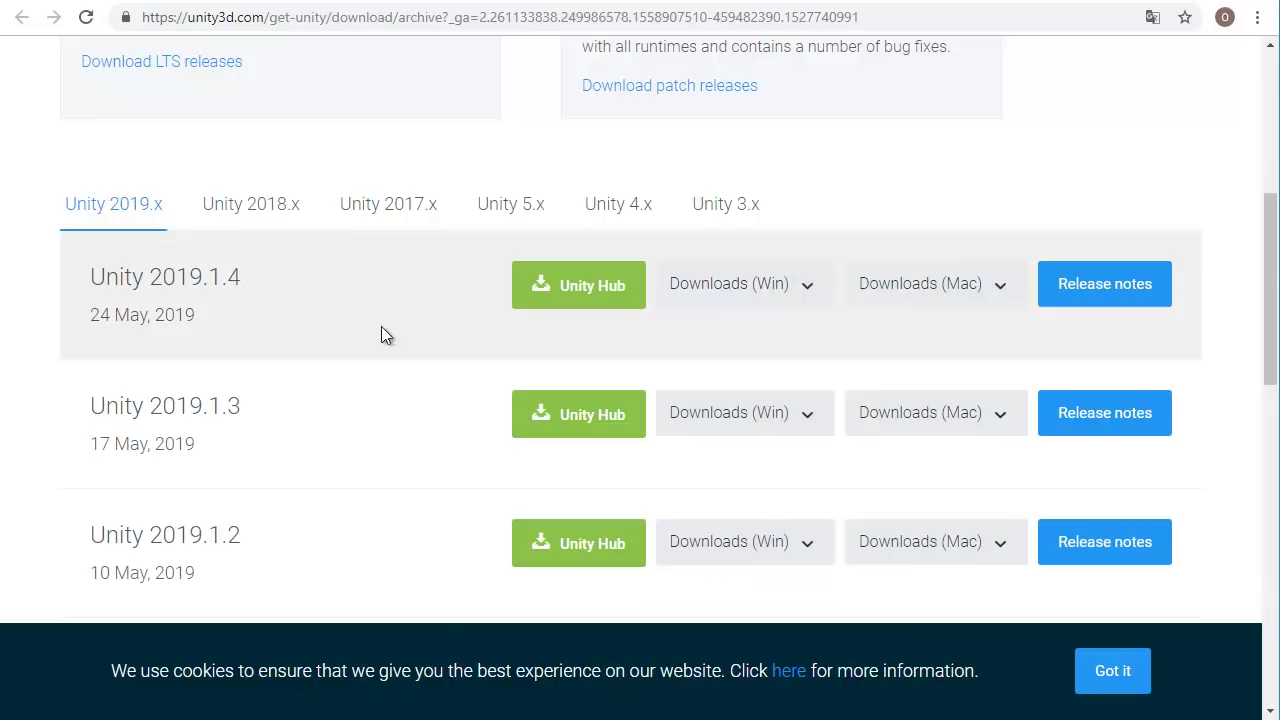
{"action": "left_click", "coordinate": [805, 292]}
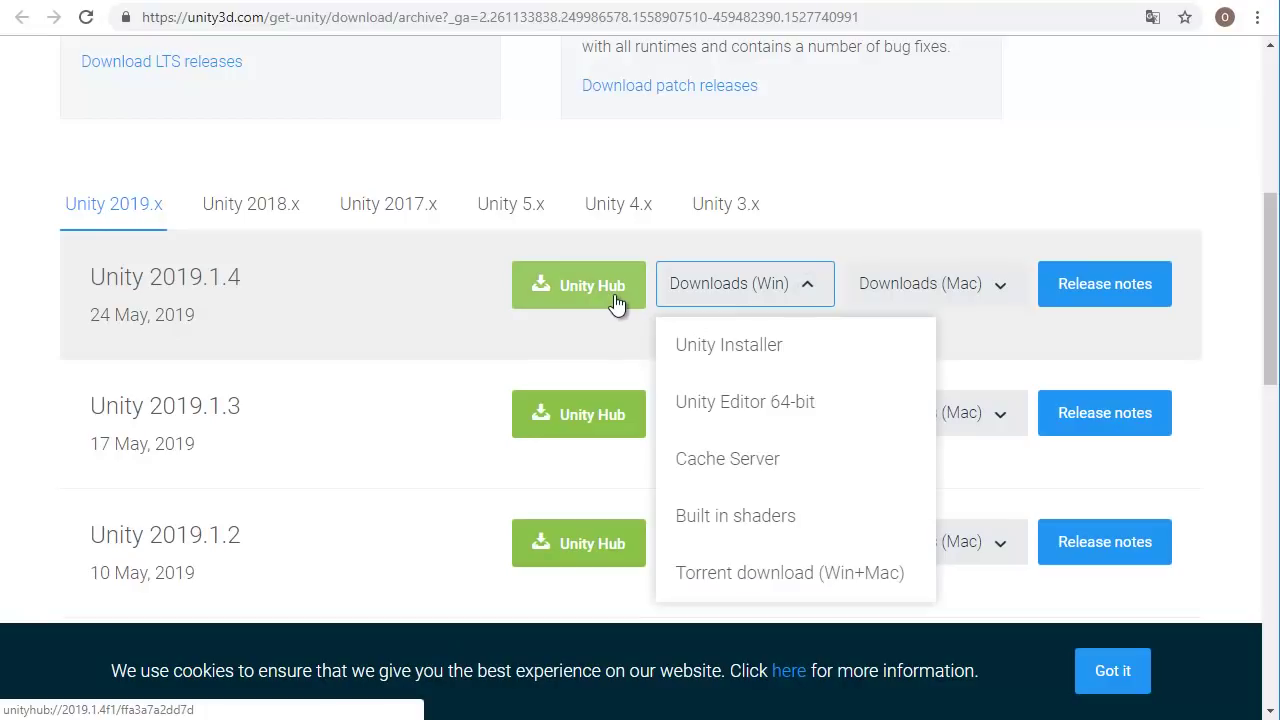
Return to the Unity Personal download page and begin the Unity Hub download.
{"action": "scroll", "coordinate": [387, 334], "scroll_direction": "up", "scroll_amount": 5}
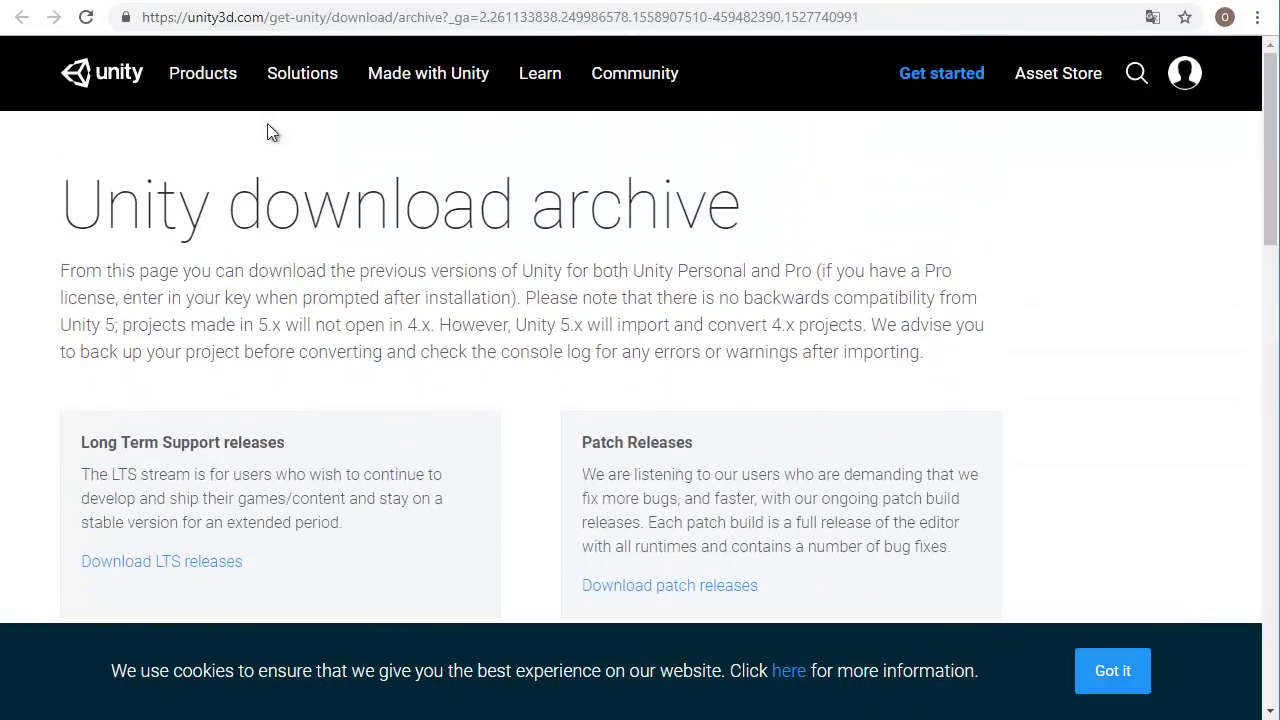
{"action": "key", "text": "alt+Left"}
{"action": "scroll", "coordinate": [337, 516], "scroll_direction": "up", "scroll_amount": 5}
{"action": "scroll", "coordinate": [335, 449], "scroll_direction": "down", "scroll_amount": 2}
{"action": "left_click", "coordinate": [155, 340]}
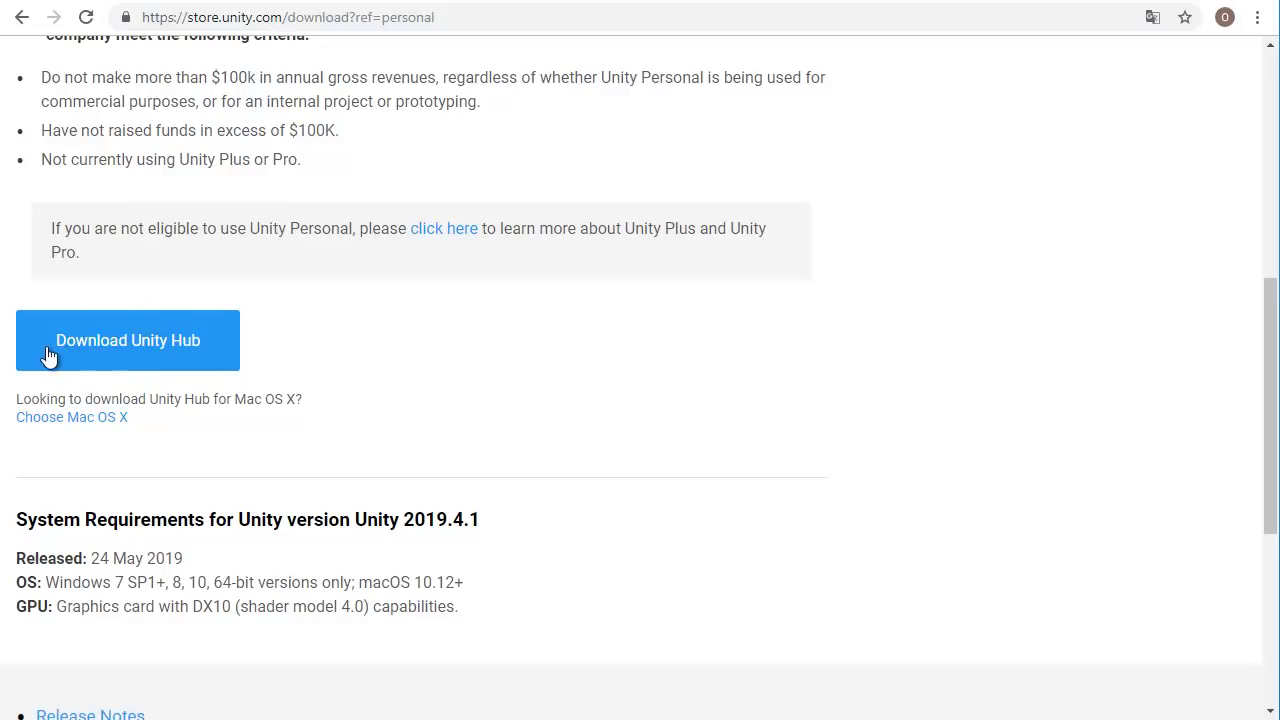
Download the 40.7 MB UnityHubSetup.exe installer through Download Unity Hub.
{"action": "left_click", "coordinate": [136, 344]}
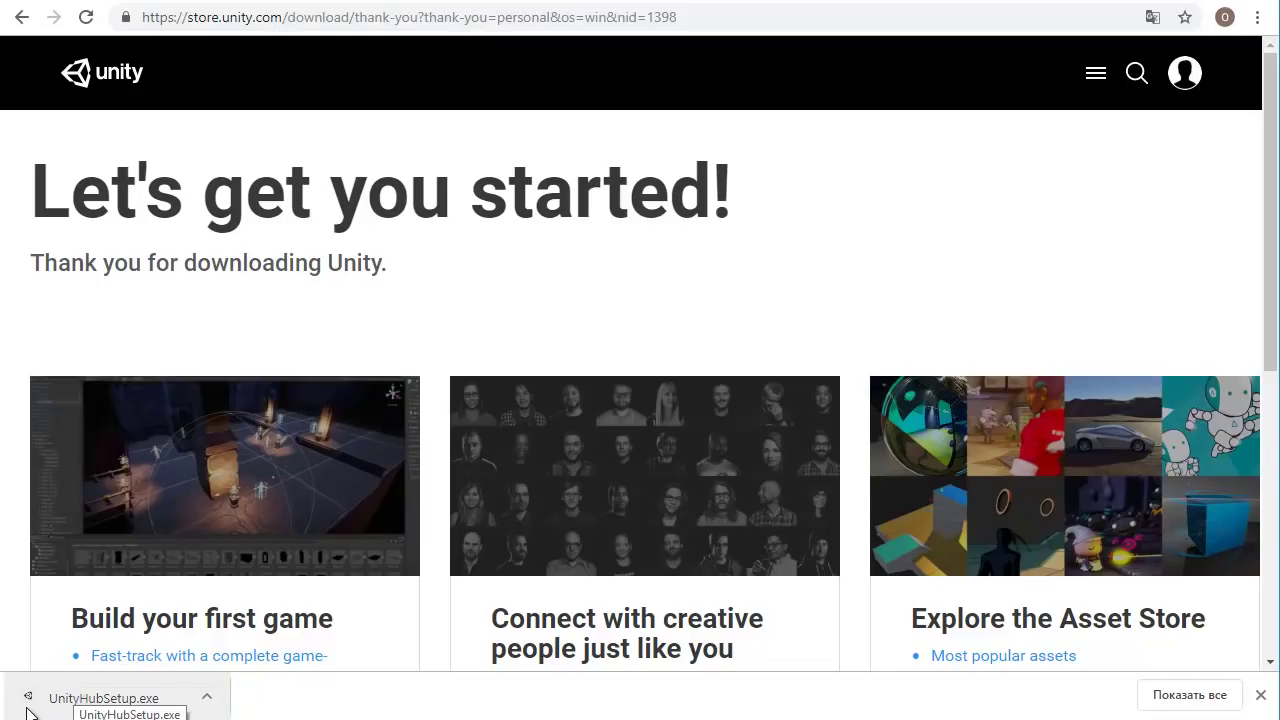
Run the downloaded UnityHubSetup.exe and accept the licence agreement.
{"action": "left_click", "coordinate": [207, 700]}
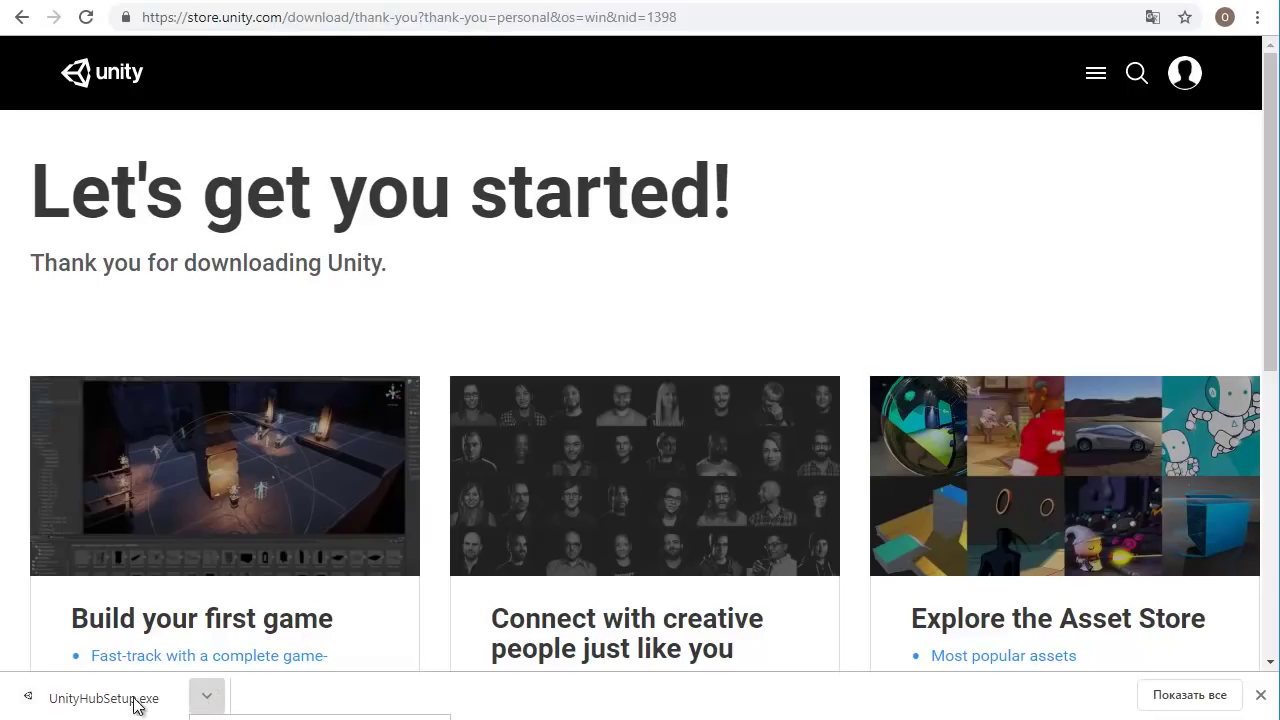
{"action": "left_click", "coordinate": [72, 703]}
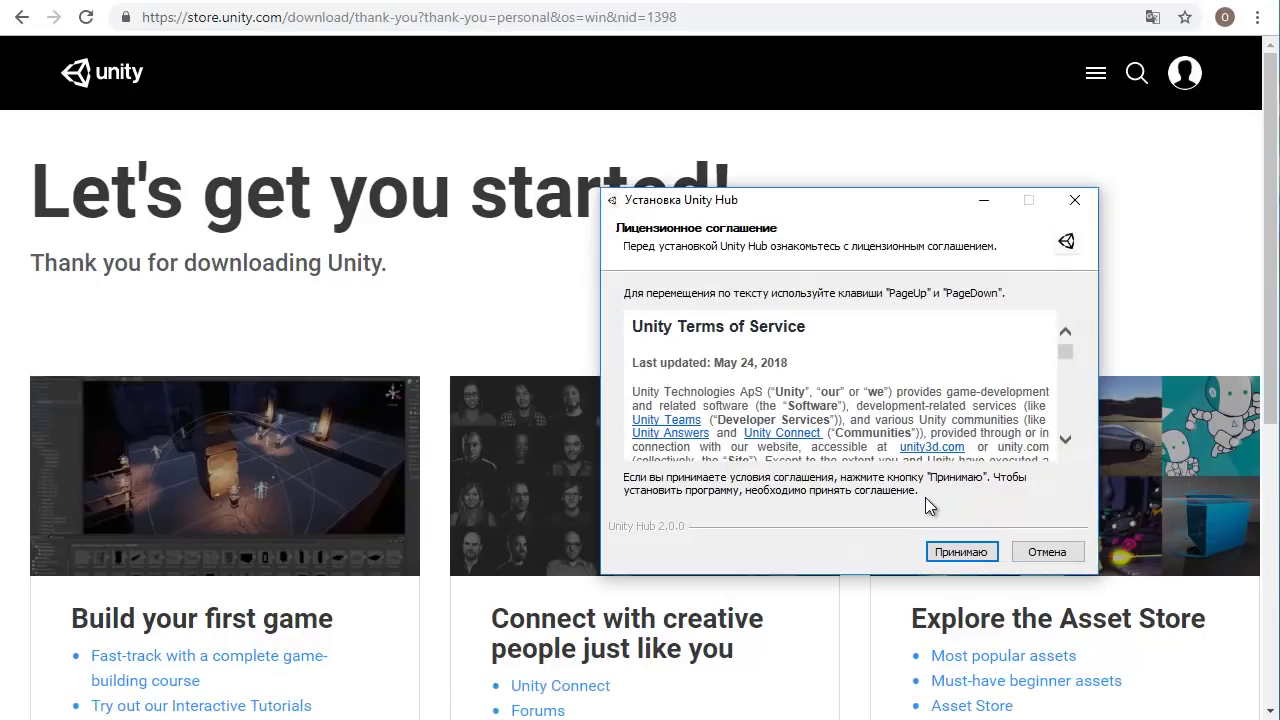
{"action": "key", "text": "Return"}
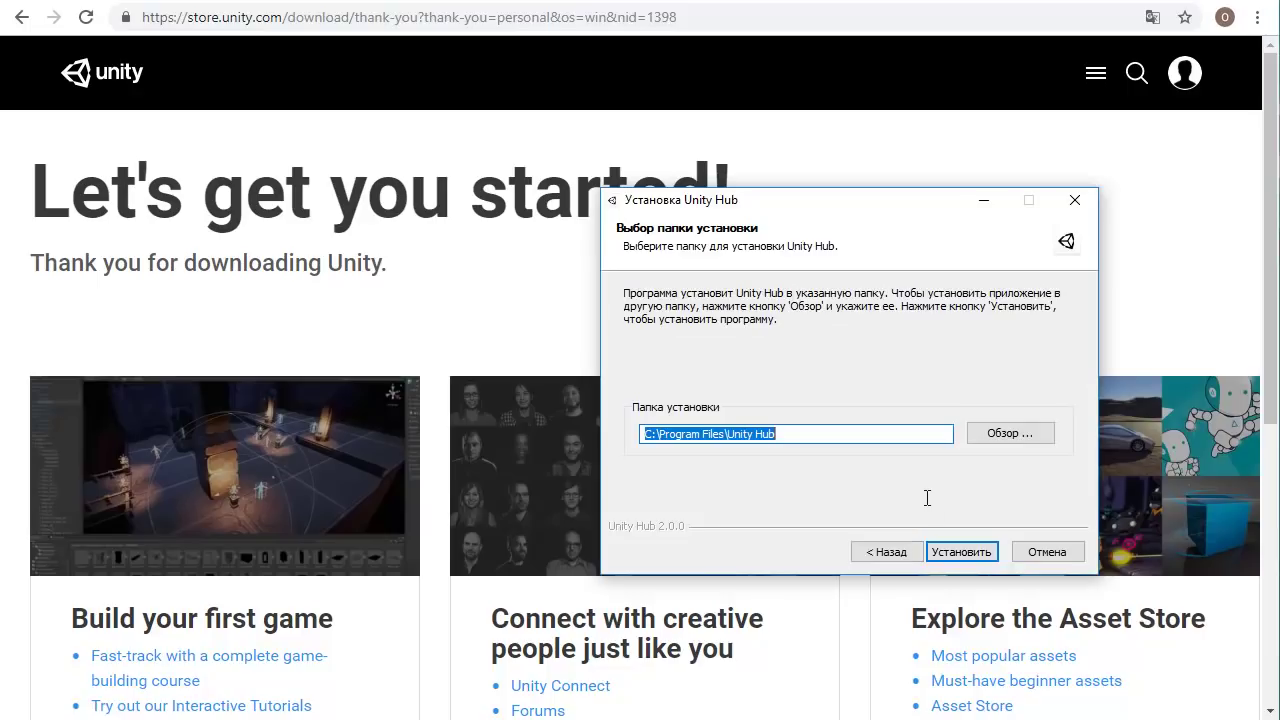
Browse to D:\Progrs as the Unity Hub install folder.
{"action": "left_click", "coordinate": [729, 434]}
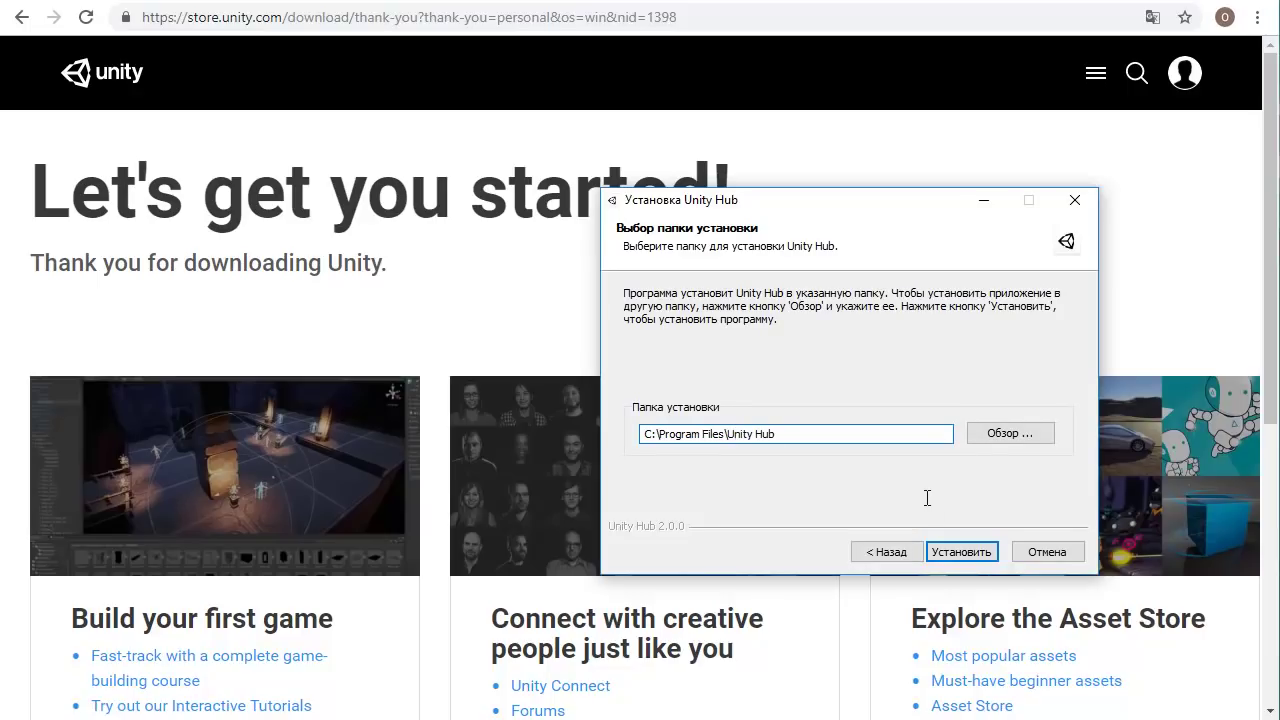
{"action": "key", "text": "shift+End"}
{"action": "key", "text": "Left"}
{"action": "key", "text": "shift+Left"}
{"action": "key", "text": "shift+End"}
{"action": "key", "text": "Tab"}
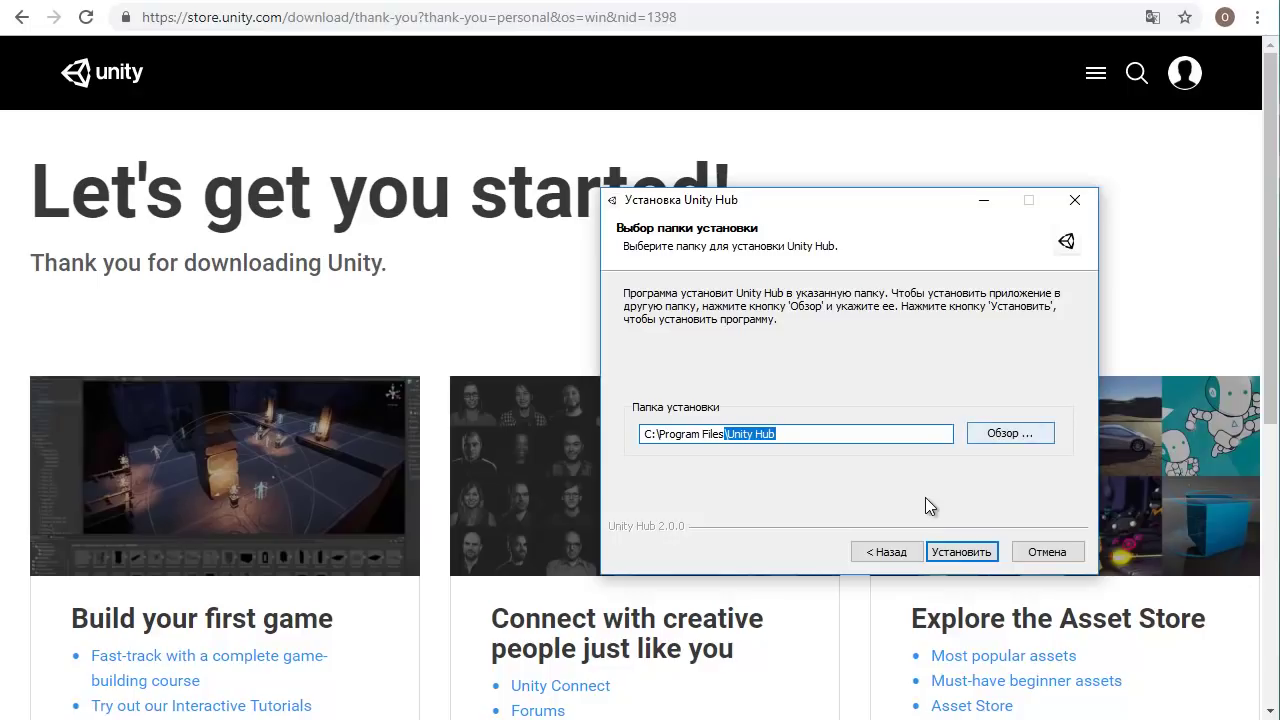
{"action": "key", "text": "space"}
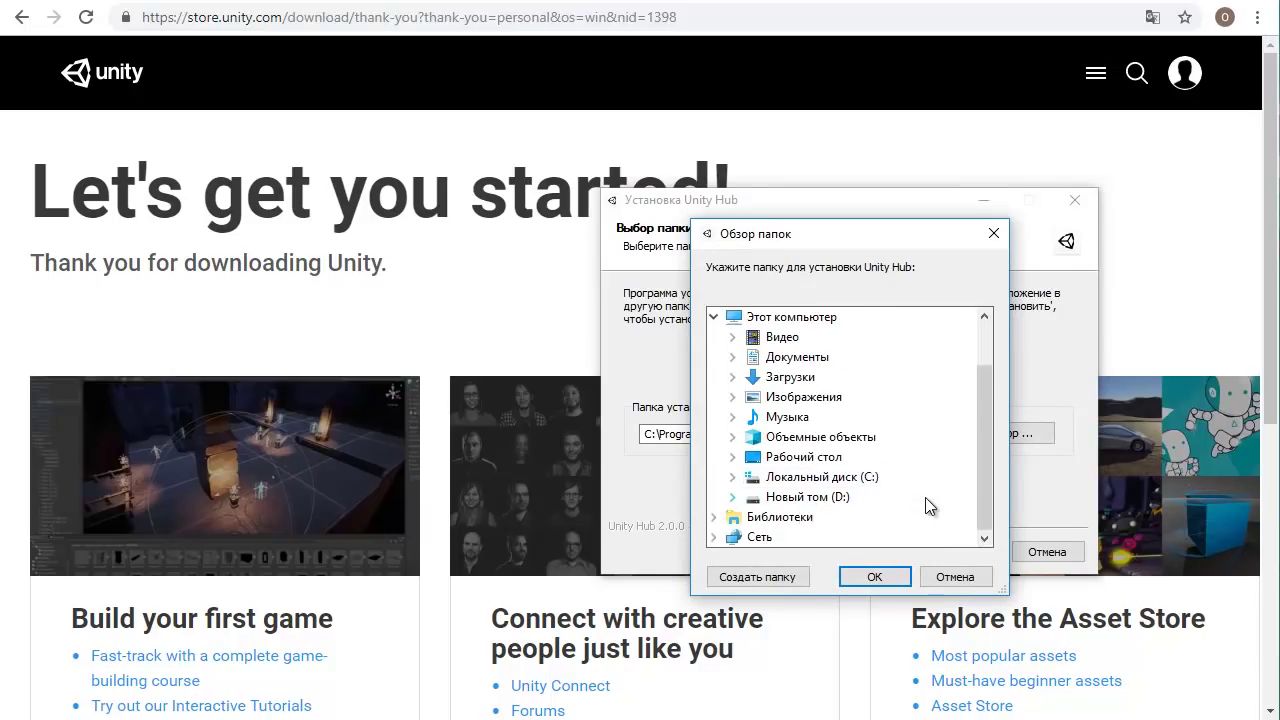
{"action": "key", "text": "Right"}
{"action": "key", "text": "Down"}
{"action": "key", "text": "Down"}
{"action": "key", "text": "Down"}
{"action": "key", "text": "Right"}
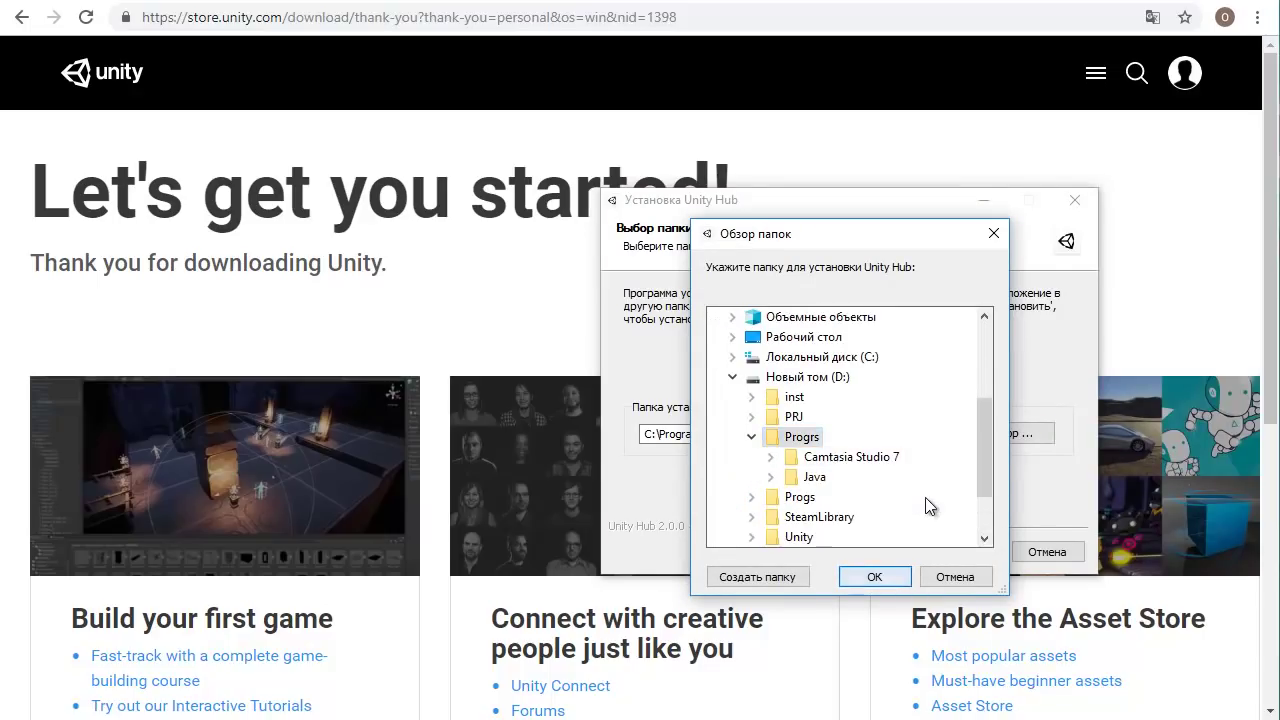
{"action": "key", "text": "Return"}
Append 'Unity Hub' to the install path and start the installation.
{"action": "key", "text": "shift+Tab"}
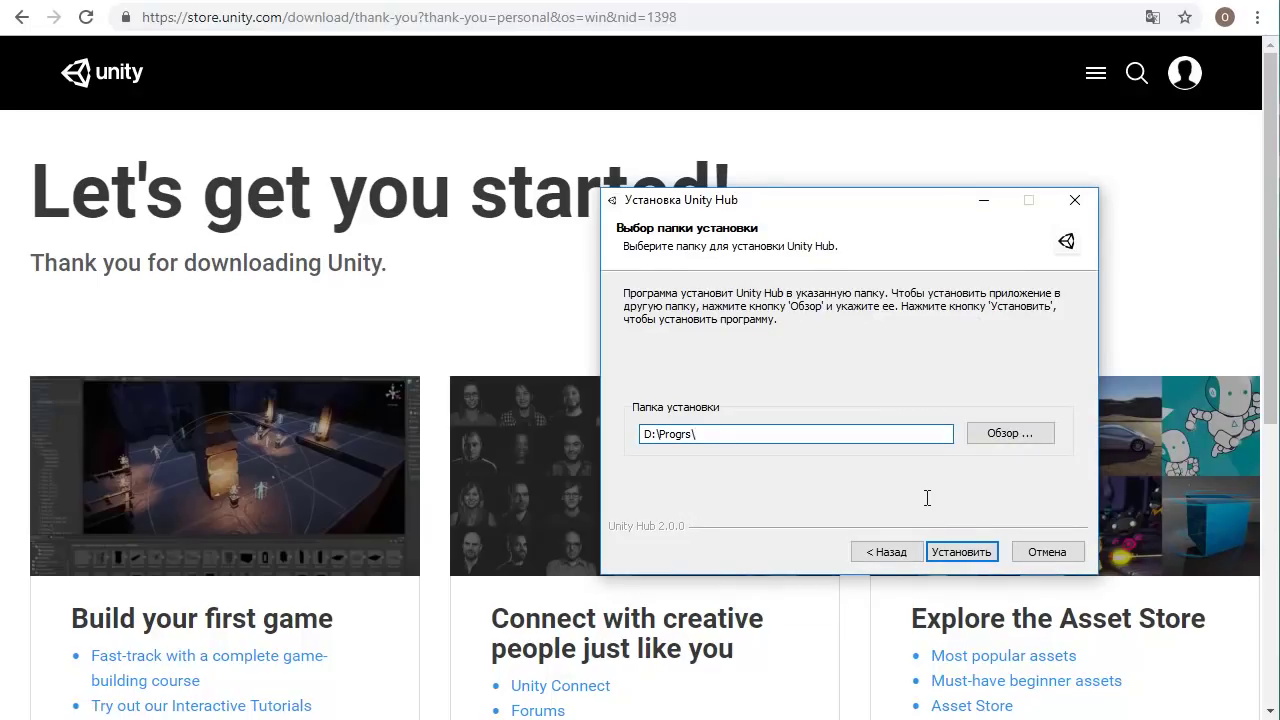
{"action": "type", "text": "Unity Hub"}
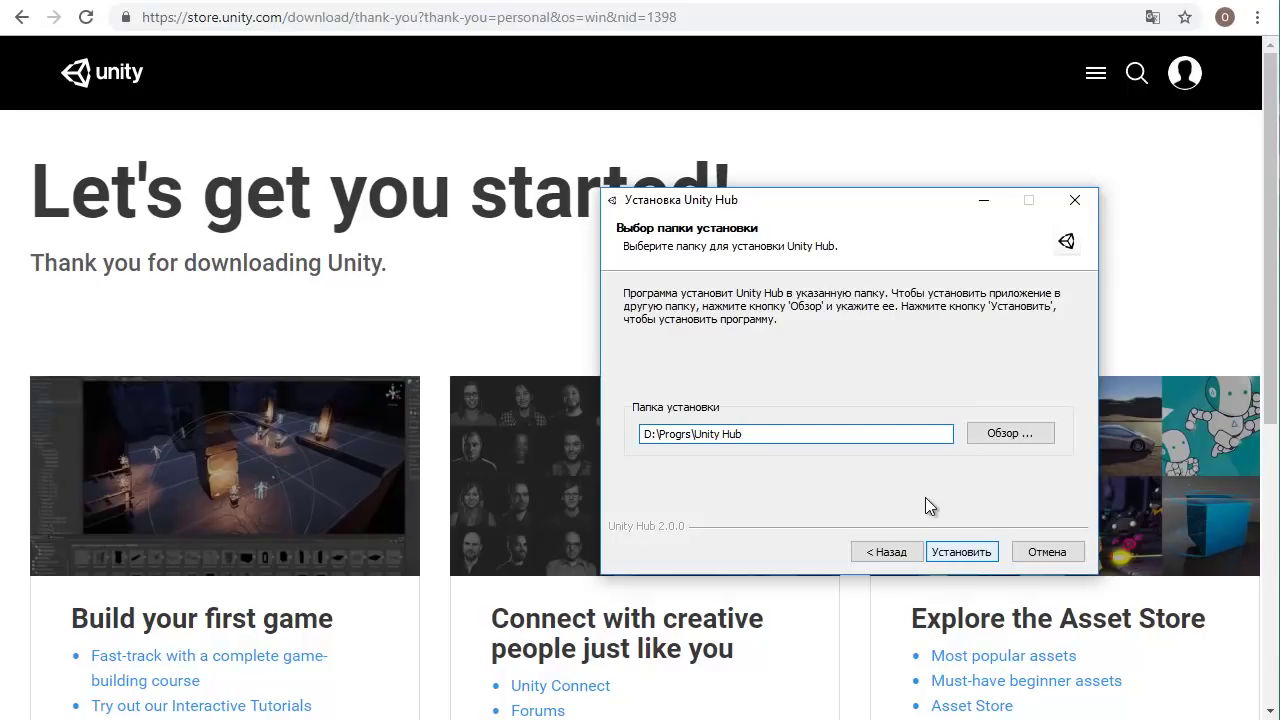
{"action": "key", "text": "Return"}
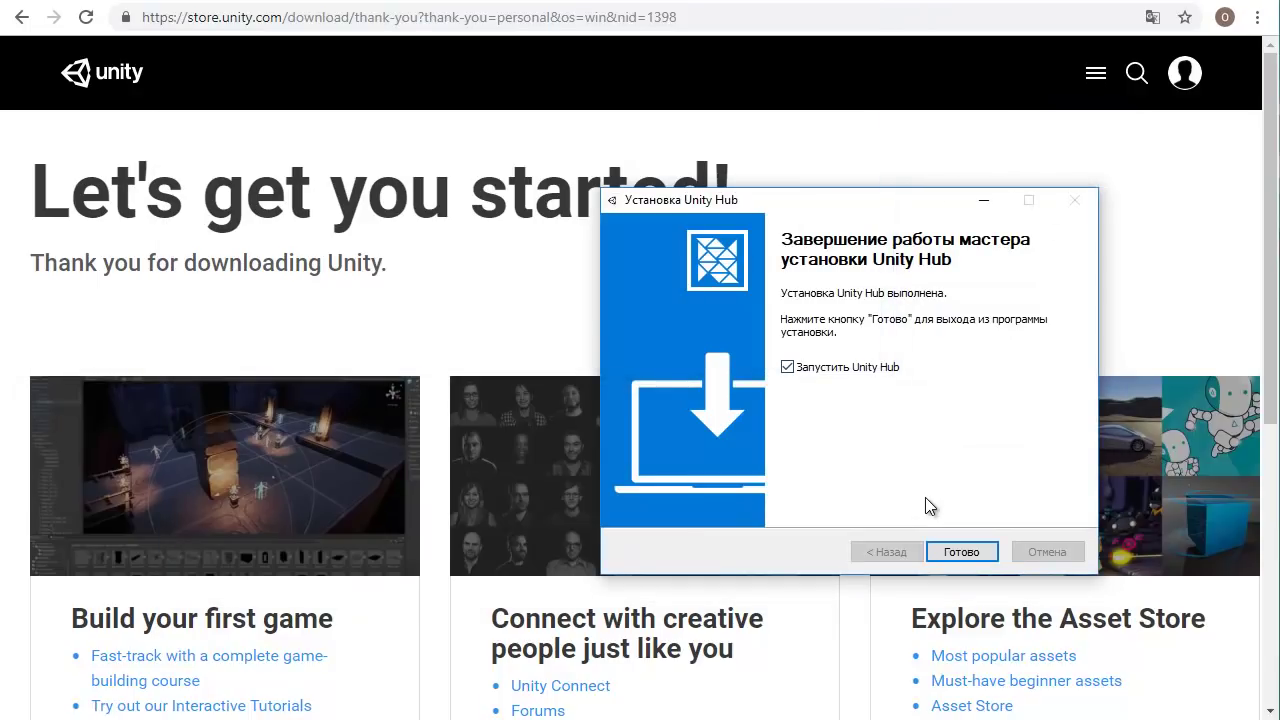
Close the setup wizard with Unity Hub launching, and allow it through the Windows firewall.
{"action": "key", "text": "alt+Cyrillic_ze"}
{"action": "key", "text": "Return"}
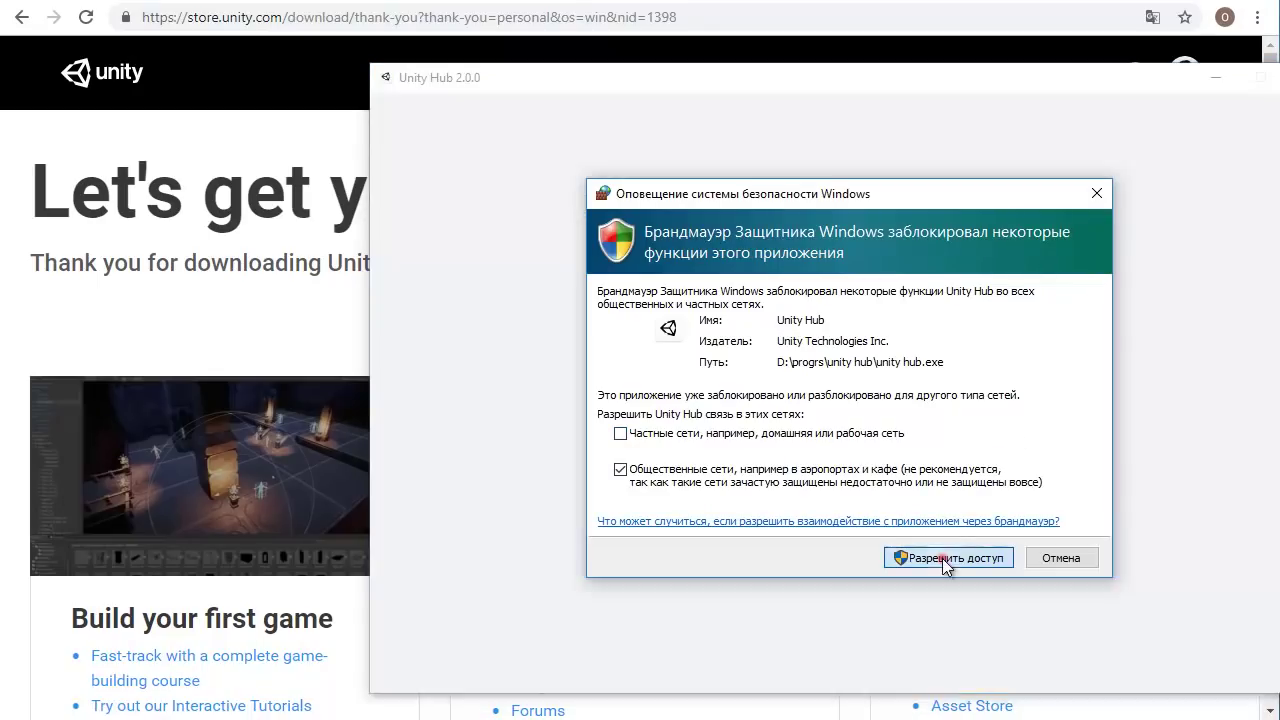
{"action": "left_click", "coordinate": [945, 558]}
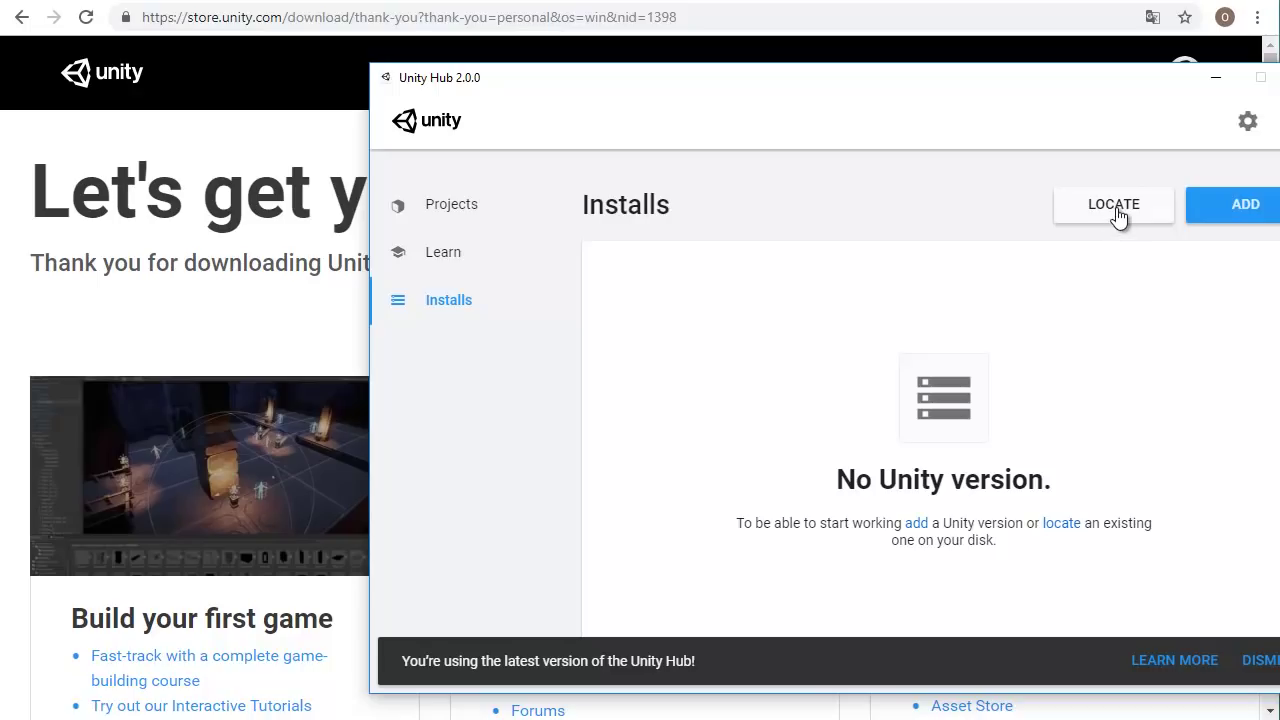
{"action": "left_click", "coordinate": [1257, 214]}
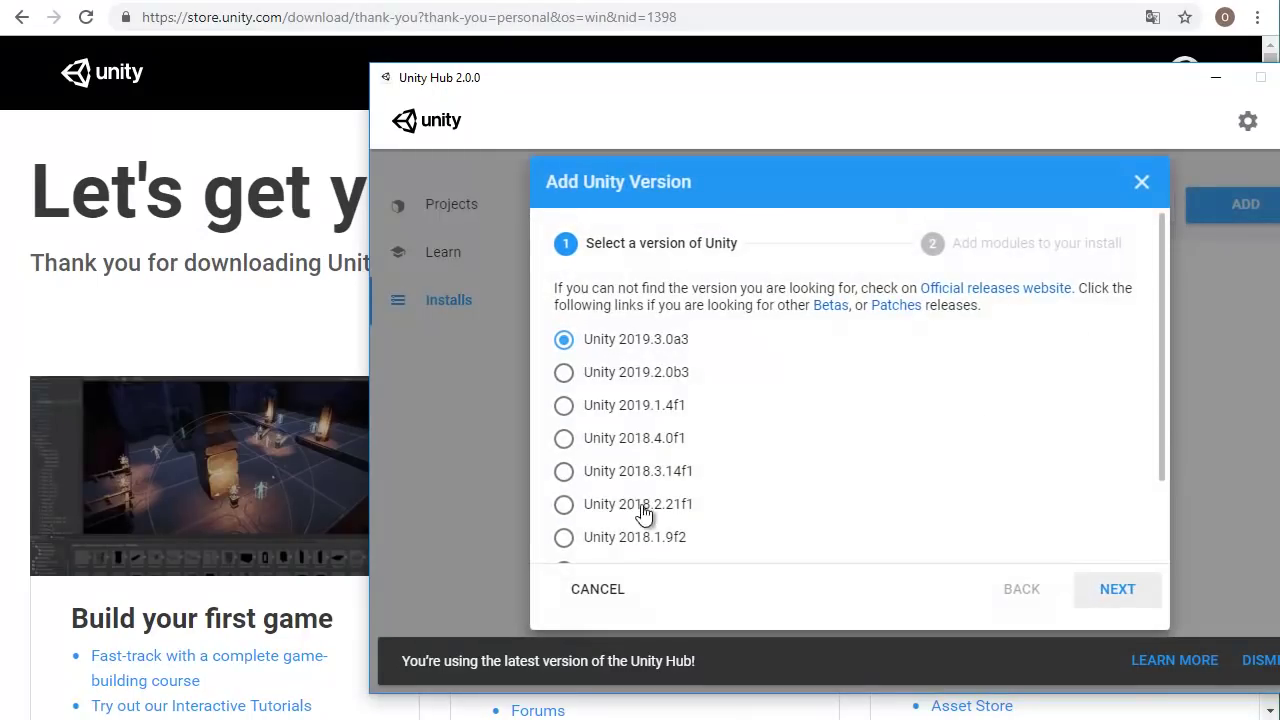
{"action": "scroll", "coordinate": [636, 418], "scroll_direction": "down", "scroll_amount": 2}
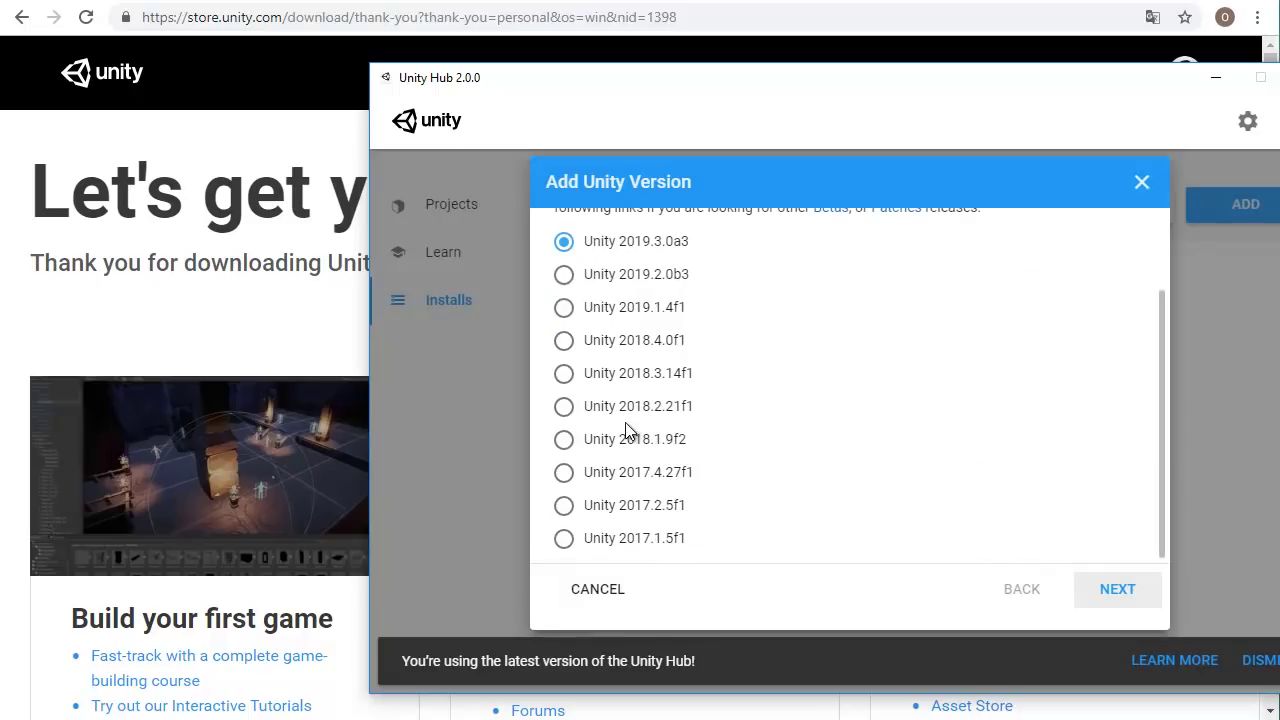
{"action": "scroll", "coordinate": [595, 517], "scroll_direction": "up", "scroll_amount": 2}
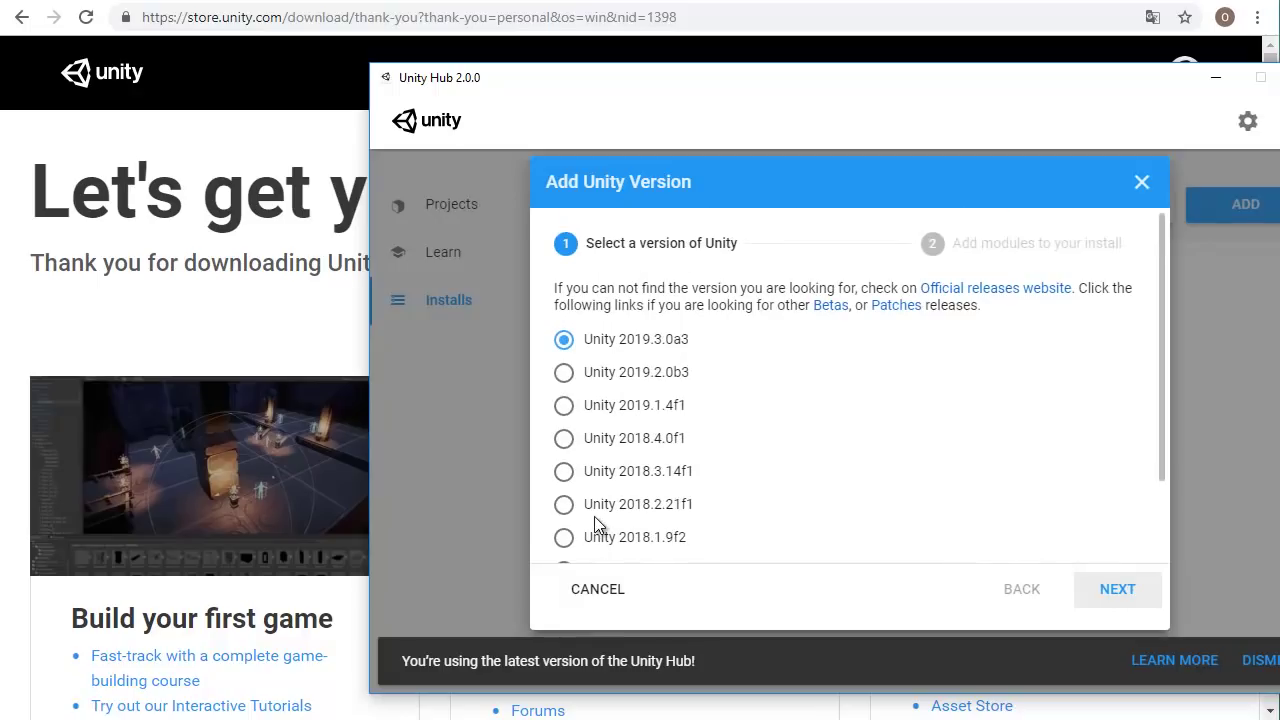
{"action": "scroll", "coordinate": [570, 400], "scroll_direction": "down", "scroll_amount": 2}
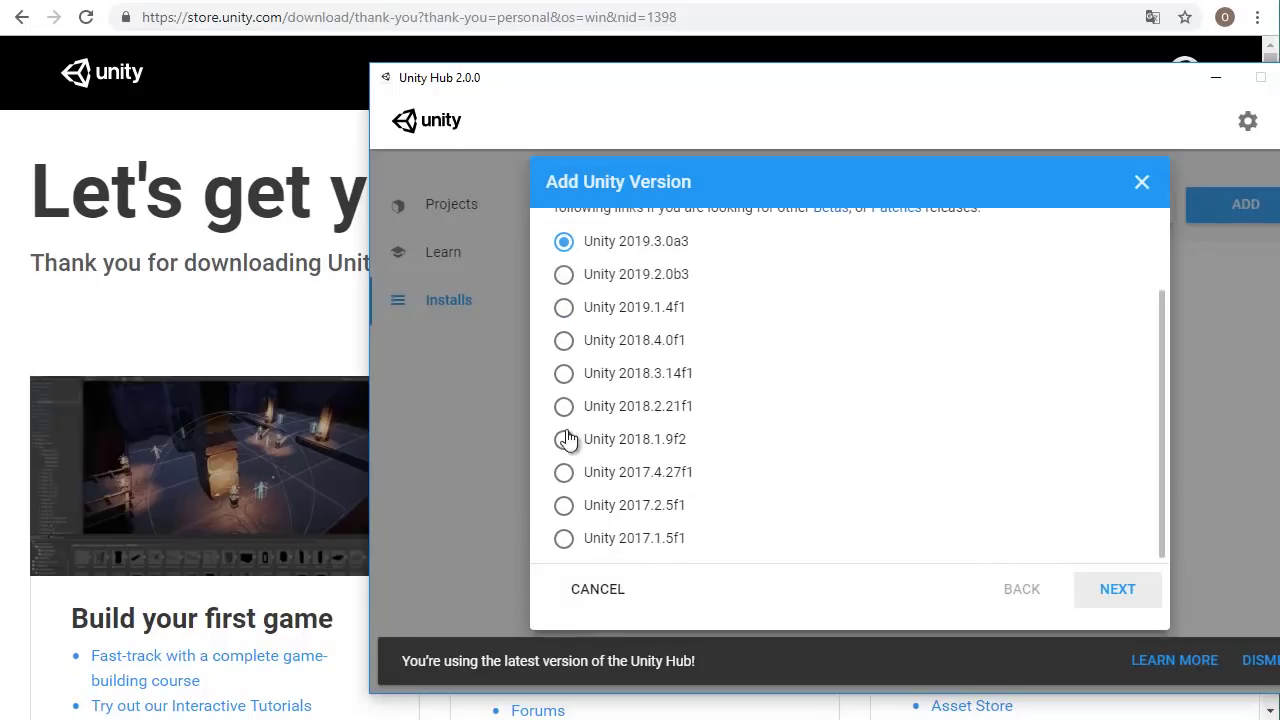
{"action": "scroll", "coordinate": [566, 440], "scroll_direction": "up", "scroll_amount": 2}
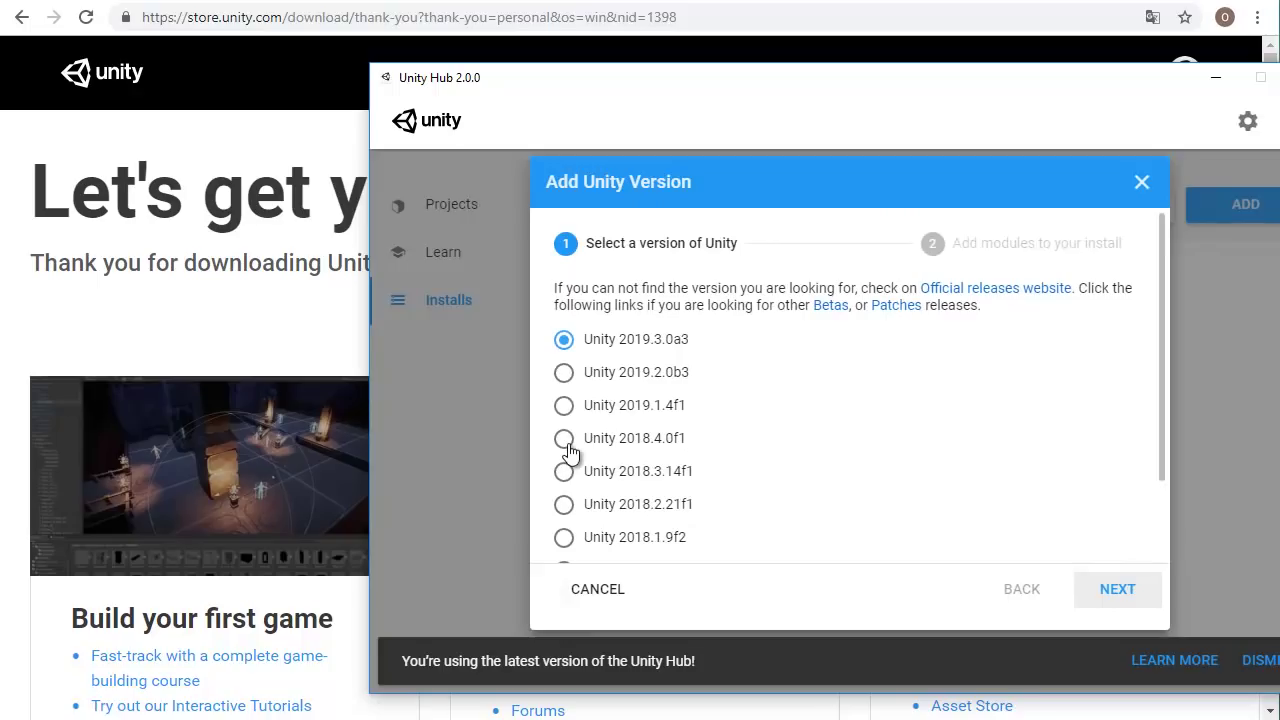
Start locating an existing editor and browse to the D:\Progs folder.
{"action": "left_click", "coordinate": [600, 592]}
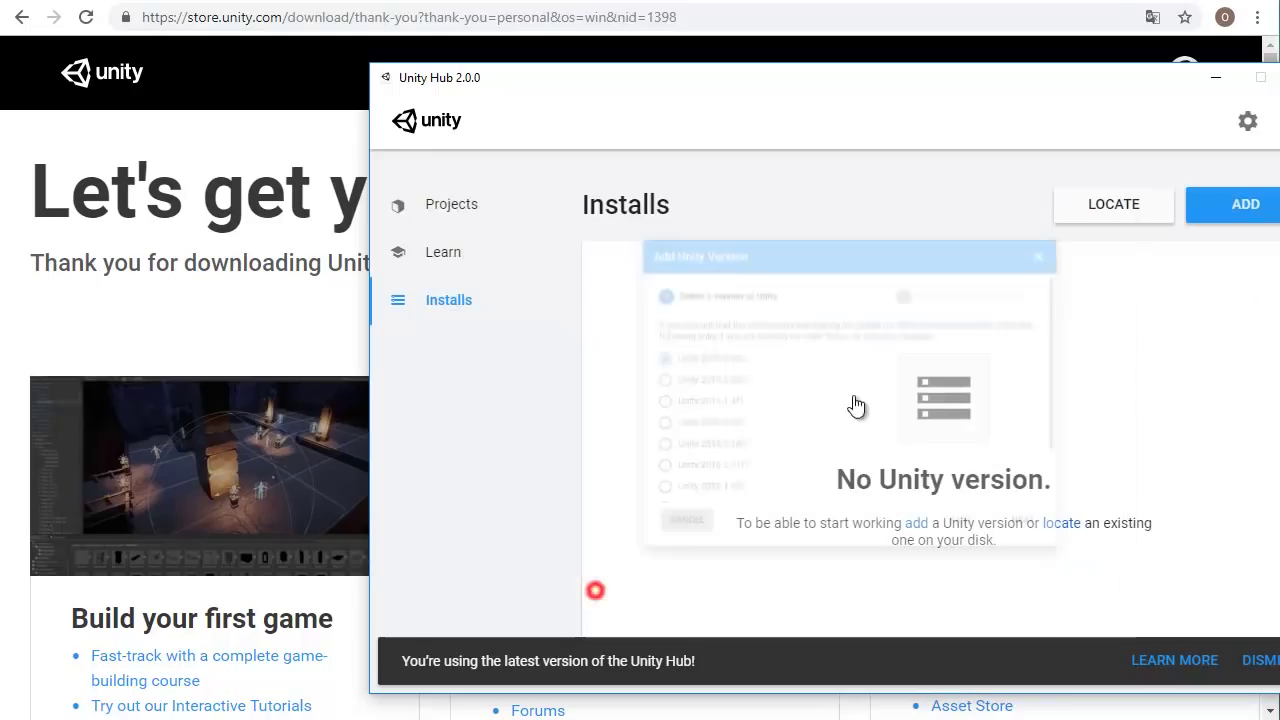
{"action": "left_click", "coordinate": [1118, 204]}
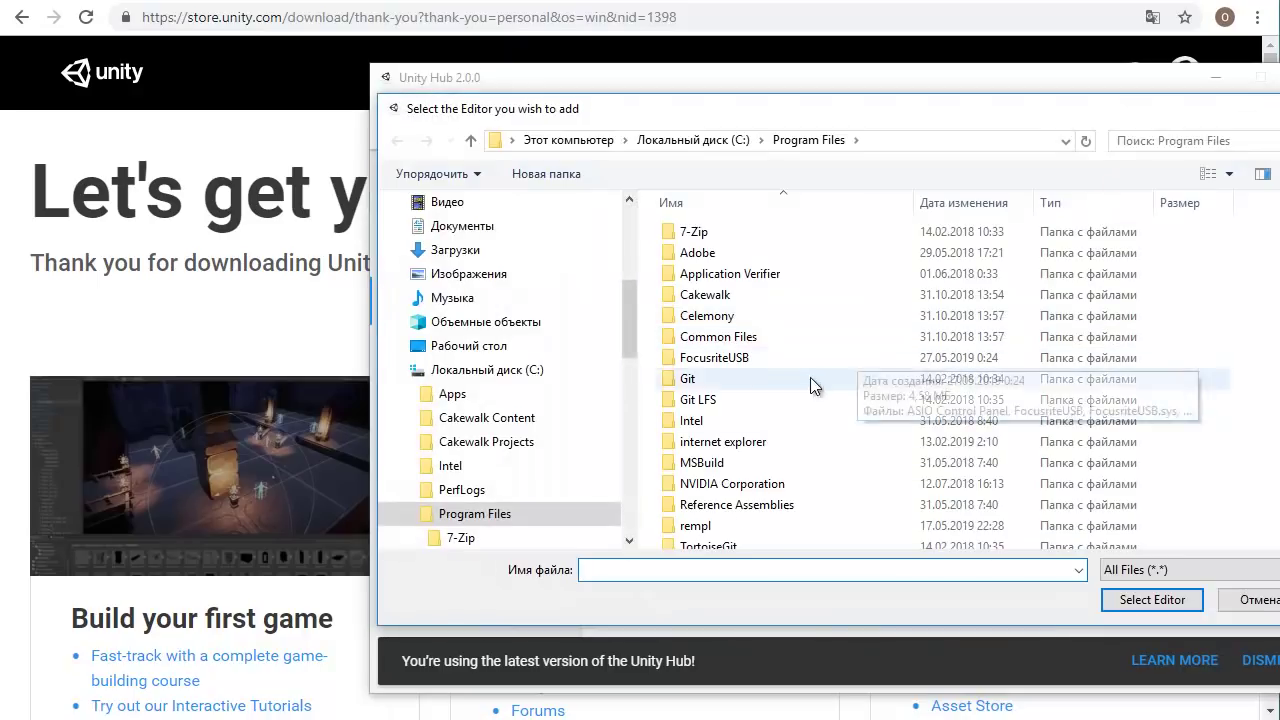
{"action": "left_click", "coordinate": [397, 370]}
{"action": "left_click", "coordinate": [415, 490]}
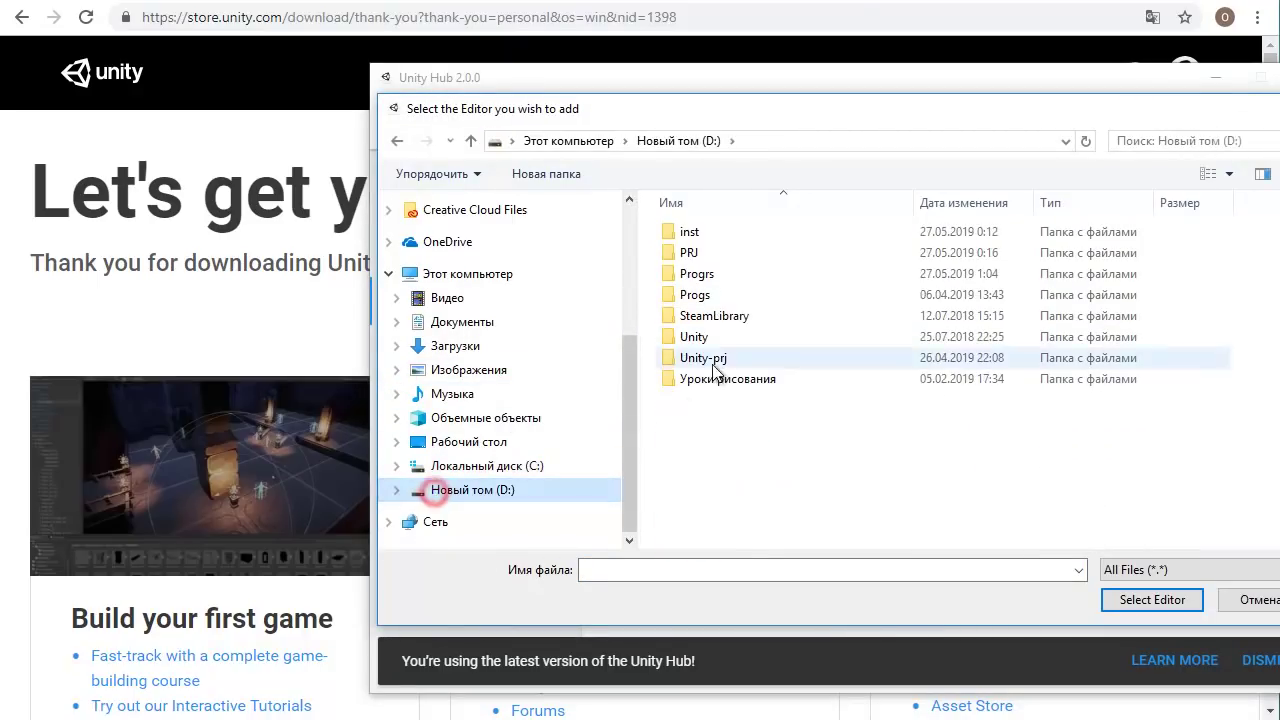
{"action": "left_click", "coordinate": [704, 280]}
{"action": "double_click", "coordinate": [706, 282]}
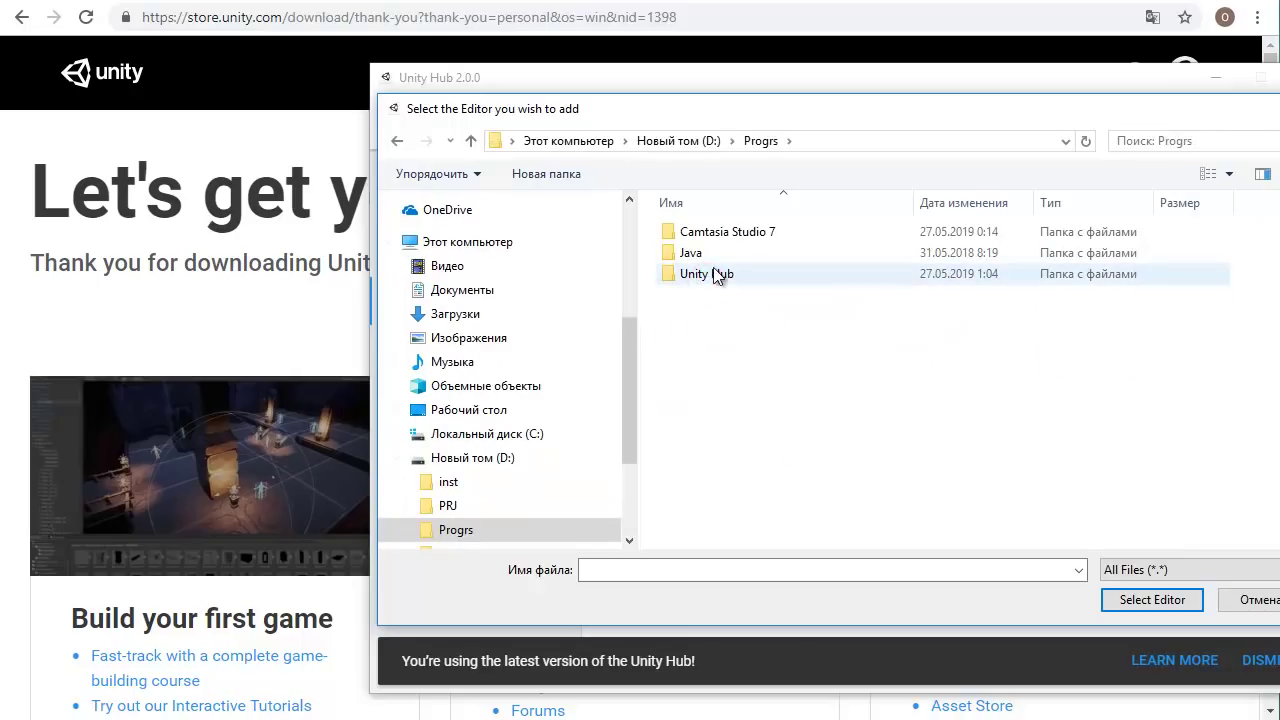
{"action": "left_click", "coordinate": [690, 140]}
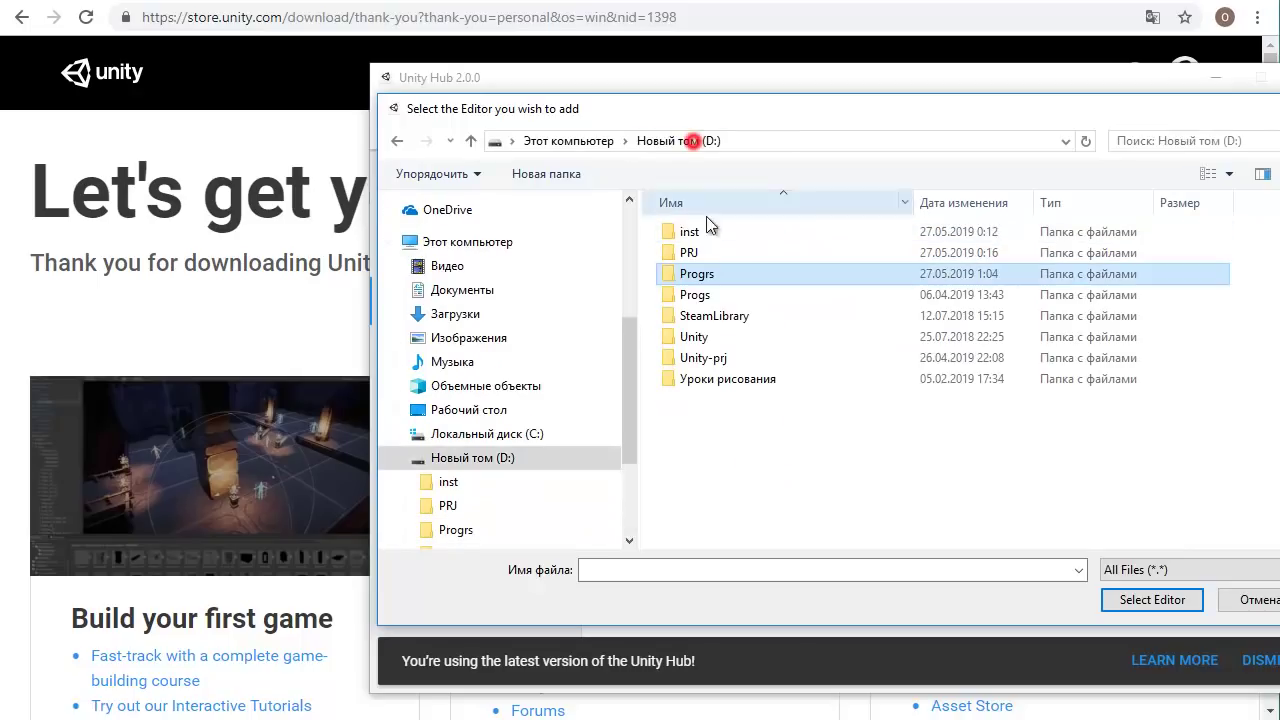
{"action": "double_click", "coordinate": [700, 294]}
Select Unity.exe in Unity2018\Editor to register the 2018.1.1f1 editor.
{"action": "left_click", "coordinate": [708, 295]}
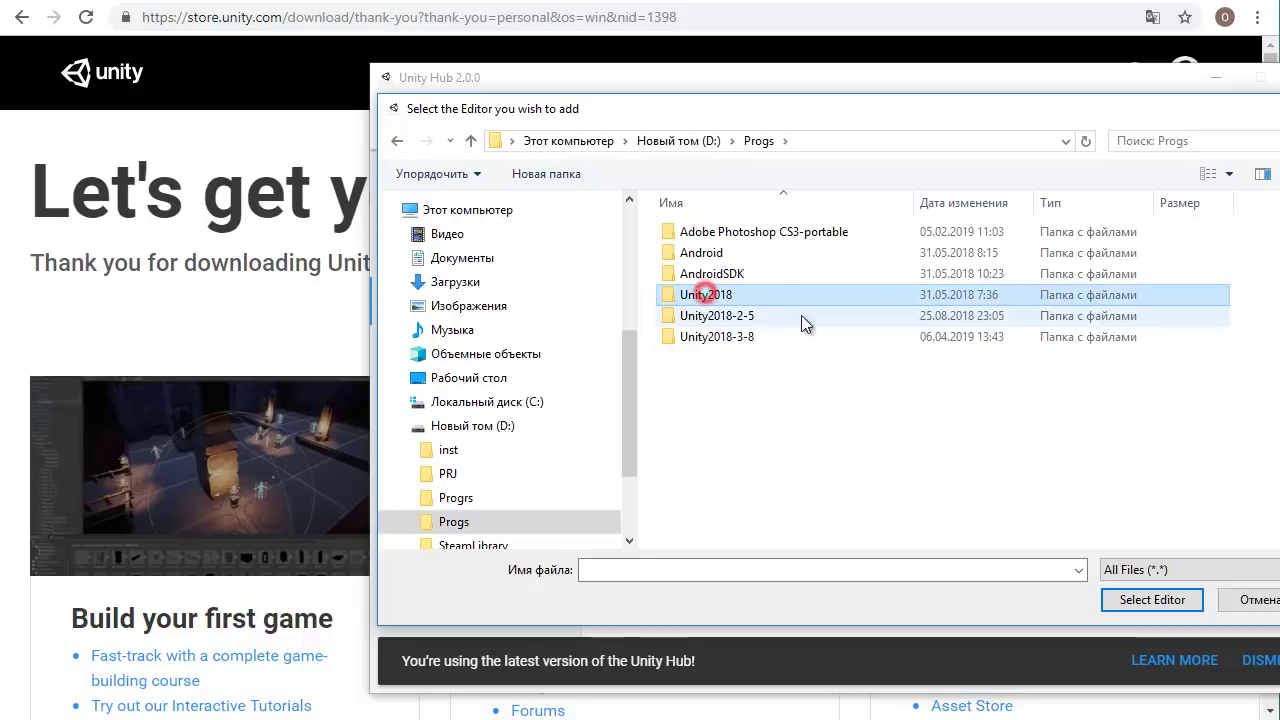
{"action": "double_click", "coordinate": [710, 297]}
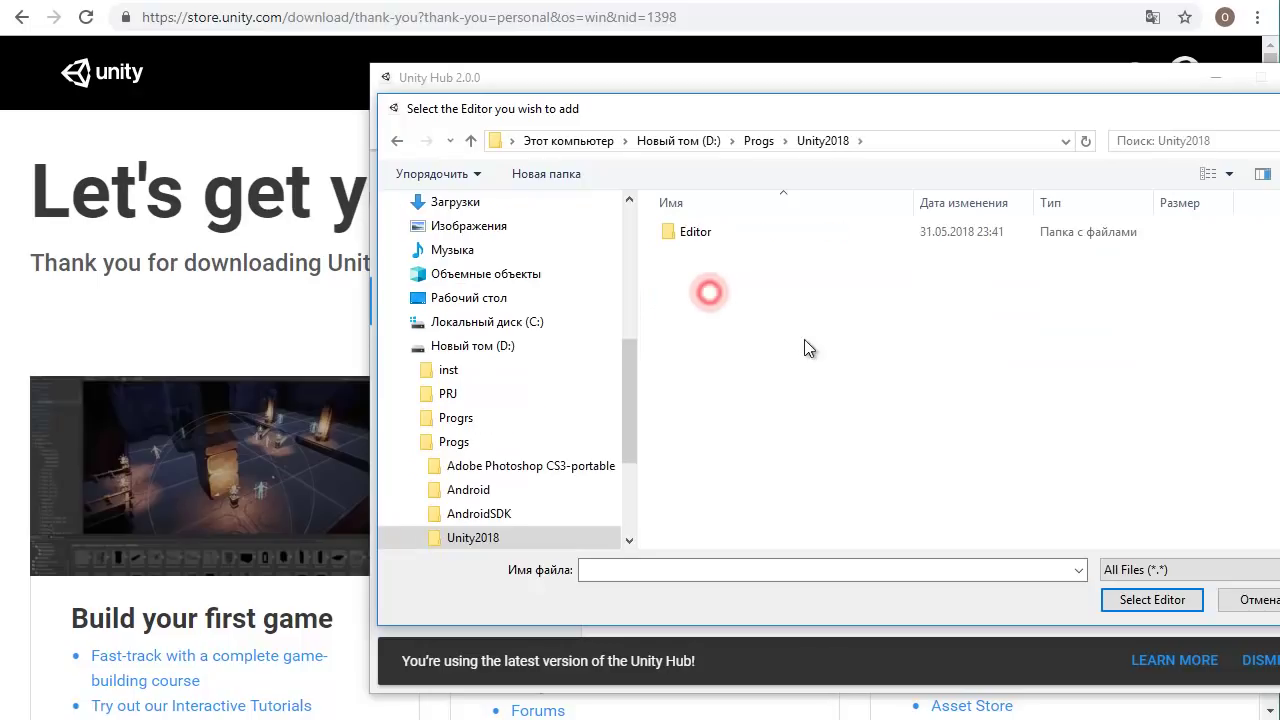
{"action": "double_click", "coordinate": [691, 235]}
{"action": "scroll", "coordinate": [834, 413], "scroll_direction": "down", "scroll_amount": 2}
{"action": "scroll", "coordinate": [834, 413], "scroll_direction": "down", "scroll_amount": 2}
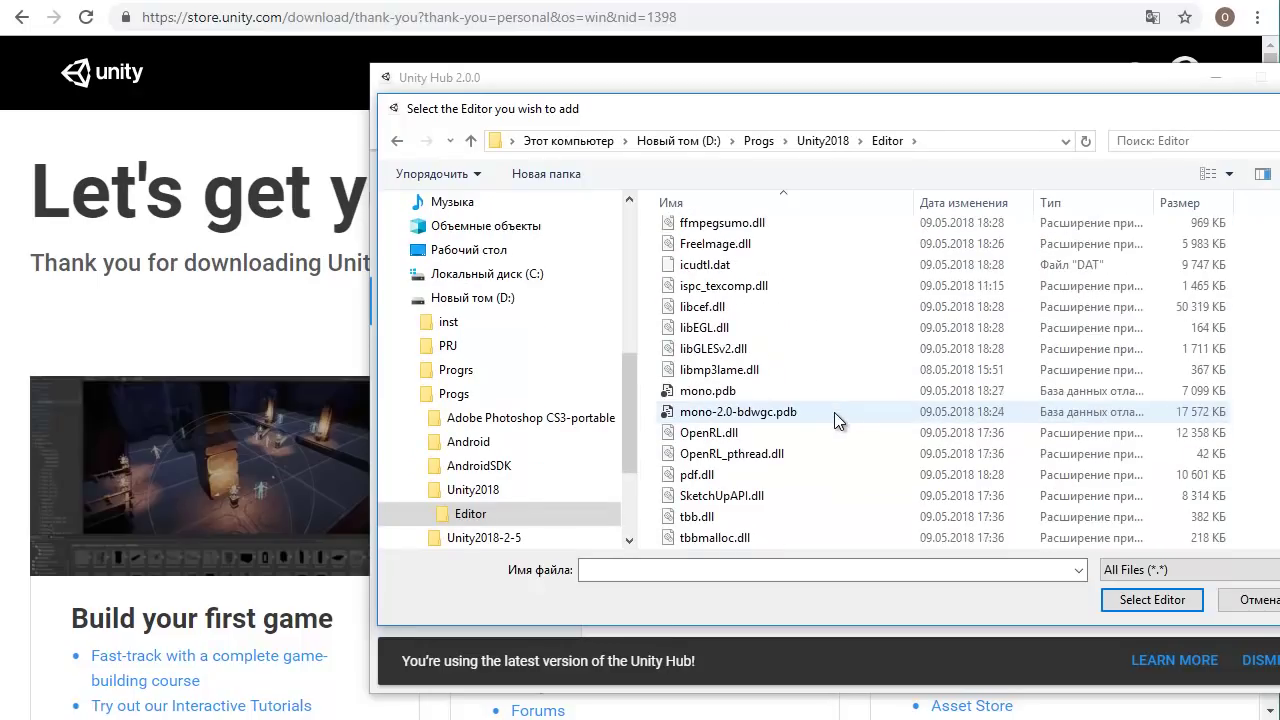
{"action": "scroll", "coordinate": [834, 413], "scroll_direction": "down", "scroll_amount": 2}
{"action": "left_click", "coordinate": [697, 495]}
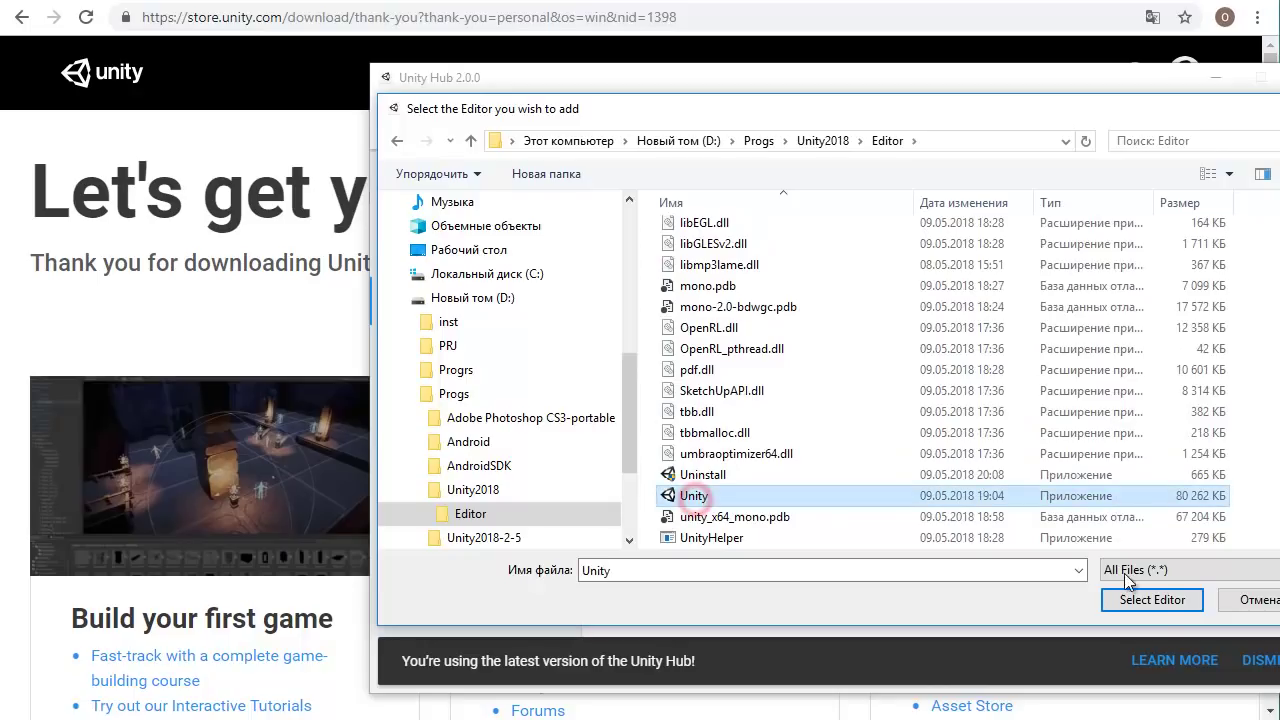
{"action": "left_click", "coordinate": [1155, 606]}
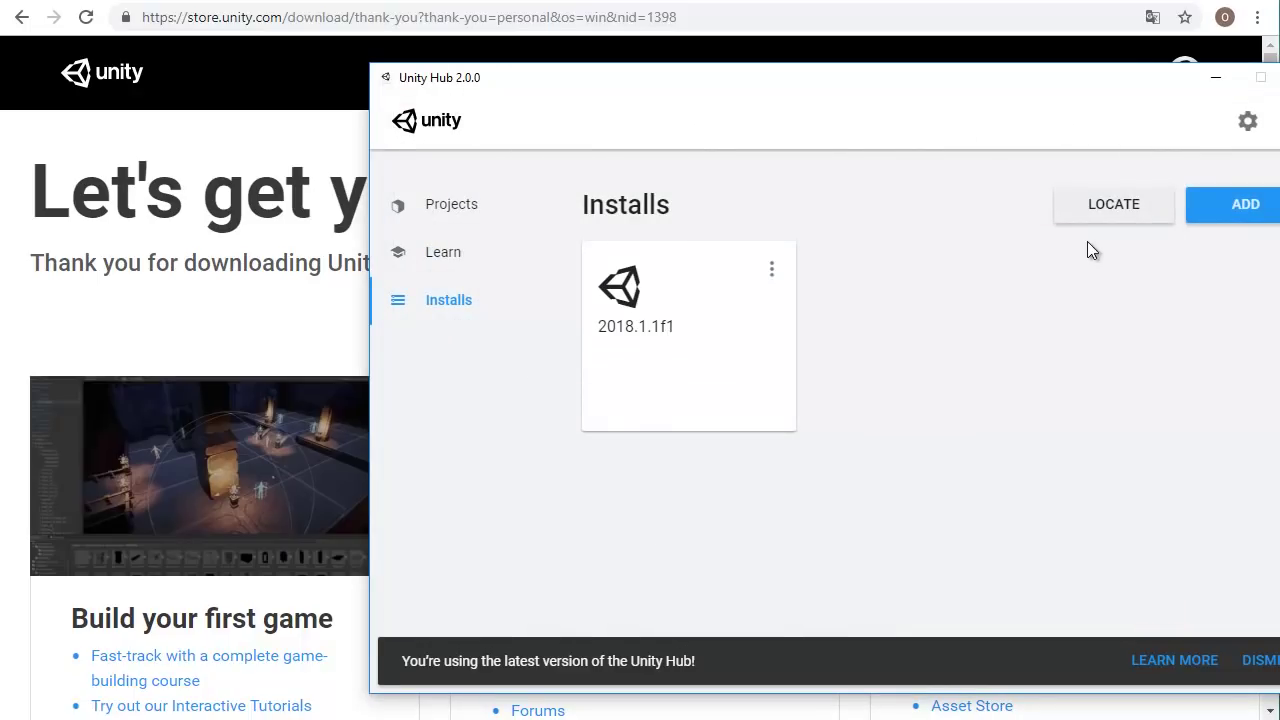
Locate Unity.exe in D:\Progs\Unity2018-2-5\Editor to add the 2018.2.5f1 editor.
{"action": "left_click", "coordinate": [1101, 207]}
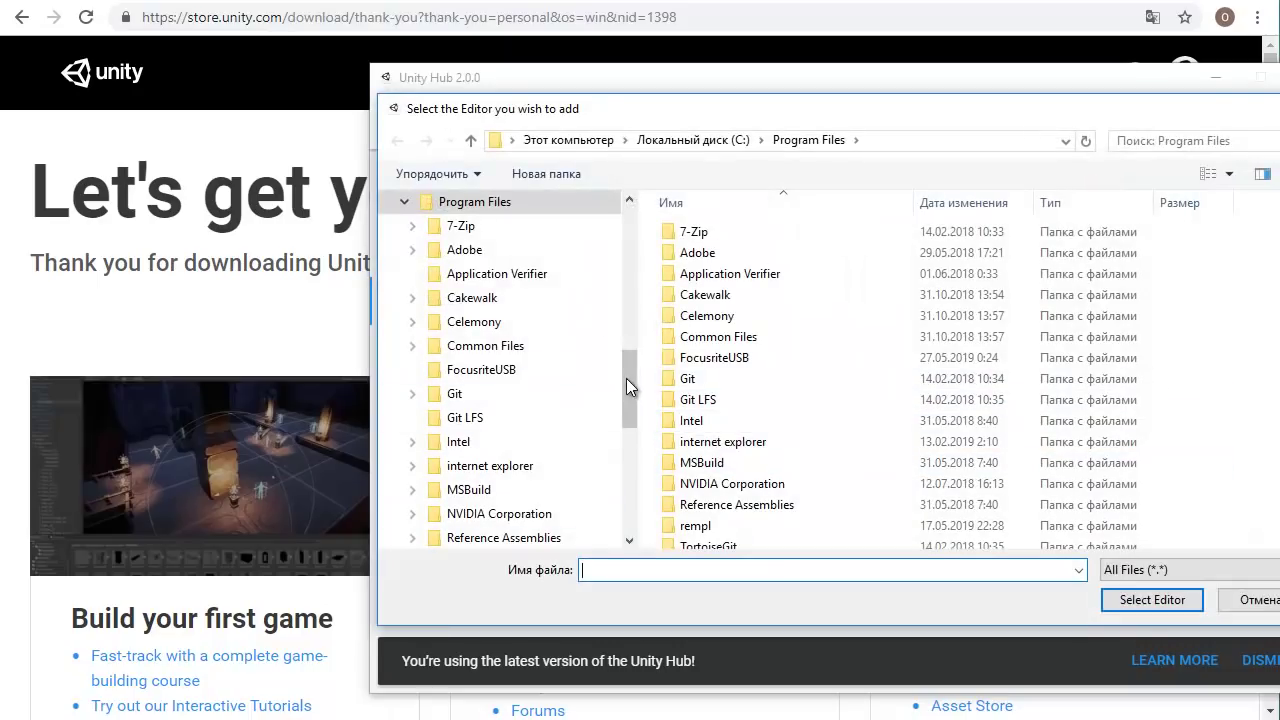
{"action": "left_click_drag", "start_coordinate": [625, 380], "coordinate": [628, 485]}
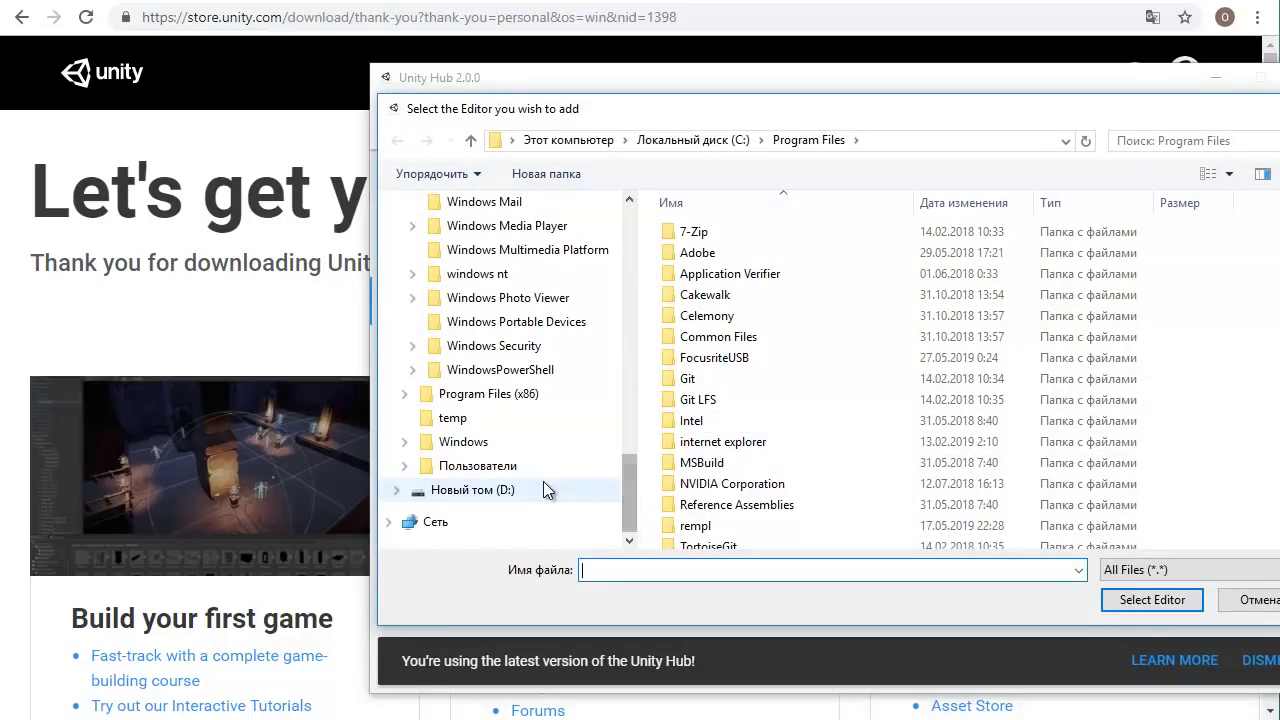
{"action": "left_click", "coordinate": [543, 489]}
{"action": "double_click", "coordinate": [722, 298]}
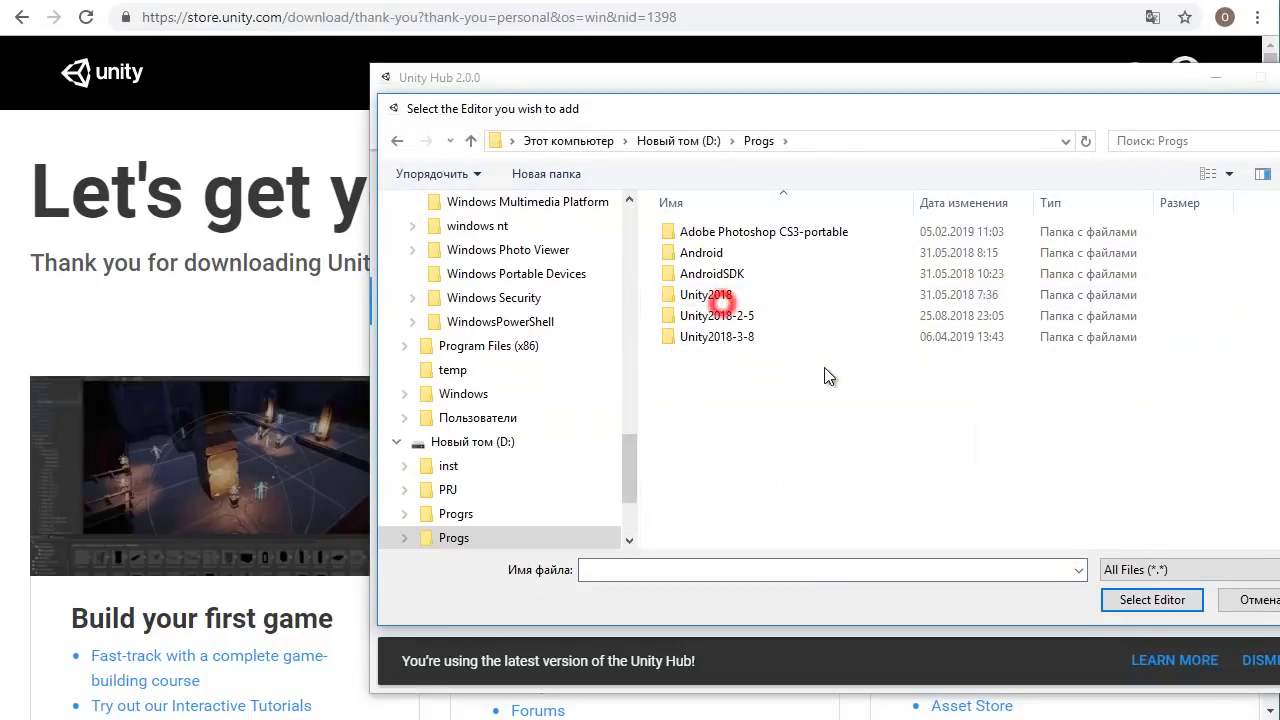
{"action": "double_click", "coordinate": [720, 315]}
{"action": "double_click", "coordinate": [703, 228]}
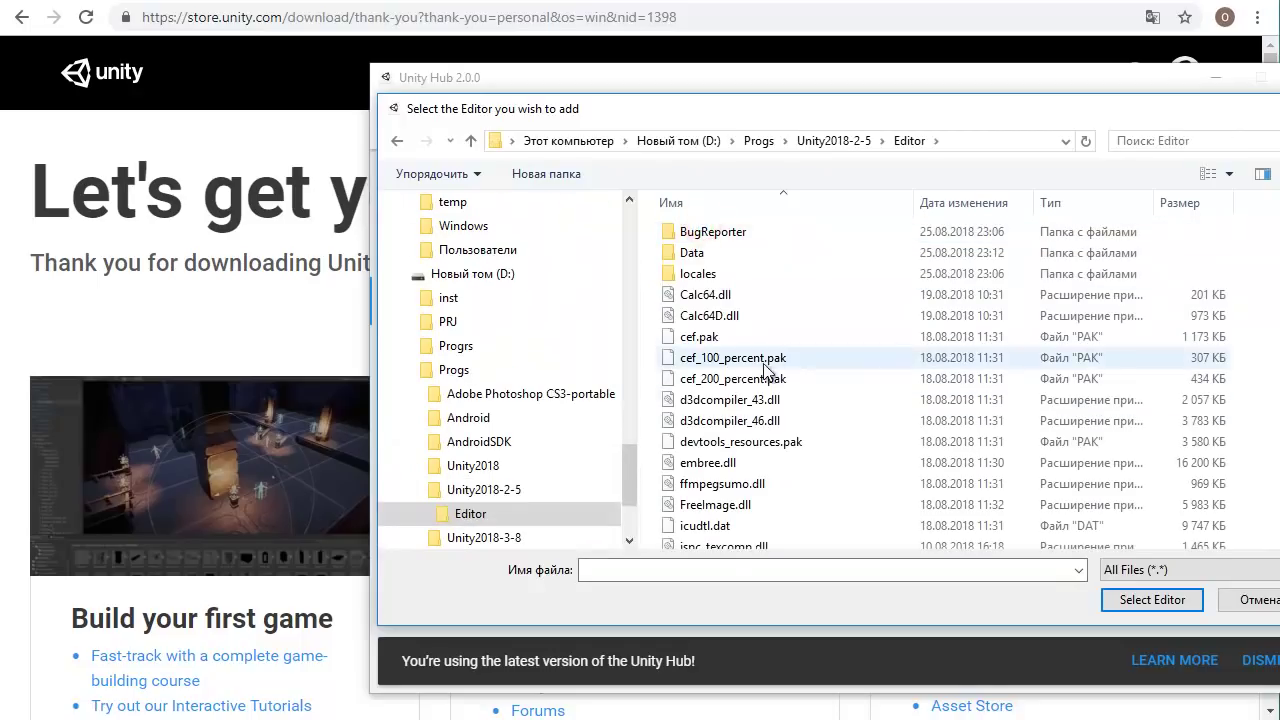
{"action": "scroll", "coordinate": [838, 370], "scroll_direction": "down", "scroll_amount": 3}
{"action": "scroll", "coordinate": [838, 371], "scroll_direction": "down", "scroll_amount": 2}
{"action": "scroll", "coordinate": [839, 372], "scroll_direction": "down", "scroll_amount": 2}
{"action": "left_click", "coordinate": [720, 495]}
{"action": "left_click", "coordinate": [1172, 599]}
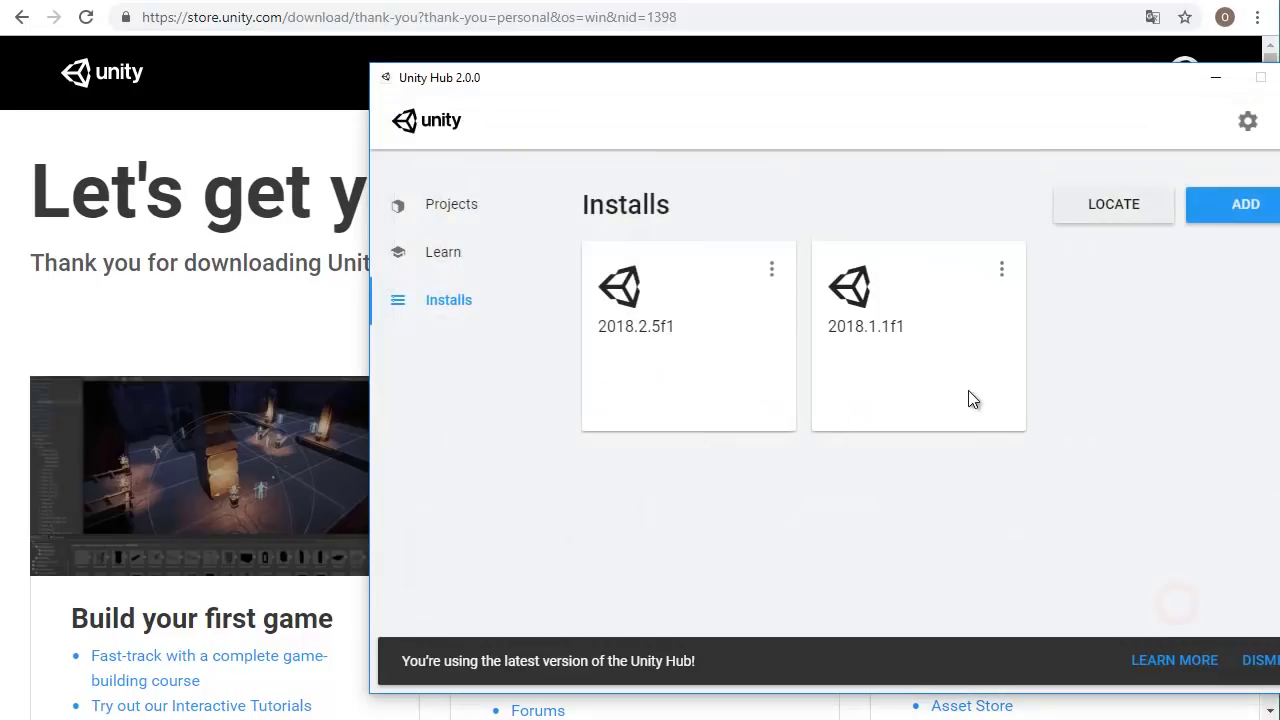
Locate Unity.exe in D:\Progs\Unity2018-3-8\Editor to add the 2018.3.8f1 editor.
{"action": "left_click", "coordinate": [1080, 206]}
{"action": "mouse_move", "coordinate": [628, 388]}
{"action": "left_mouse_down"}
{"action": "mouse_move", "coordinate": [630, 480]}
{"action": "mouse_move", "coordinate": [594, 531]}
{"action": "left_mouse_up"}
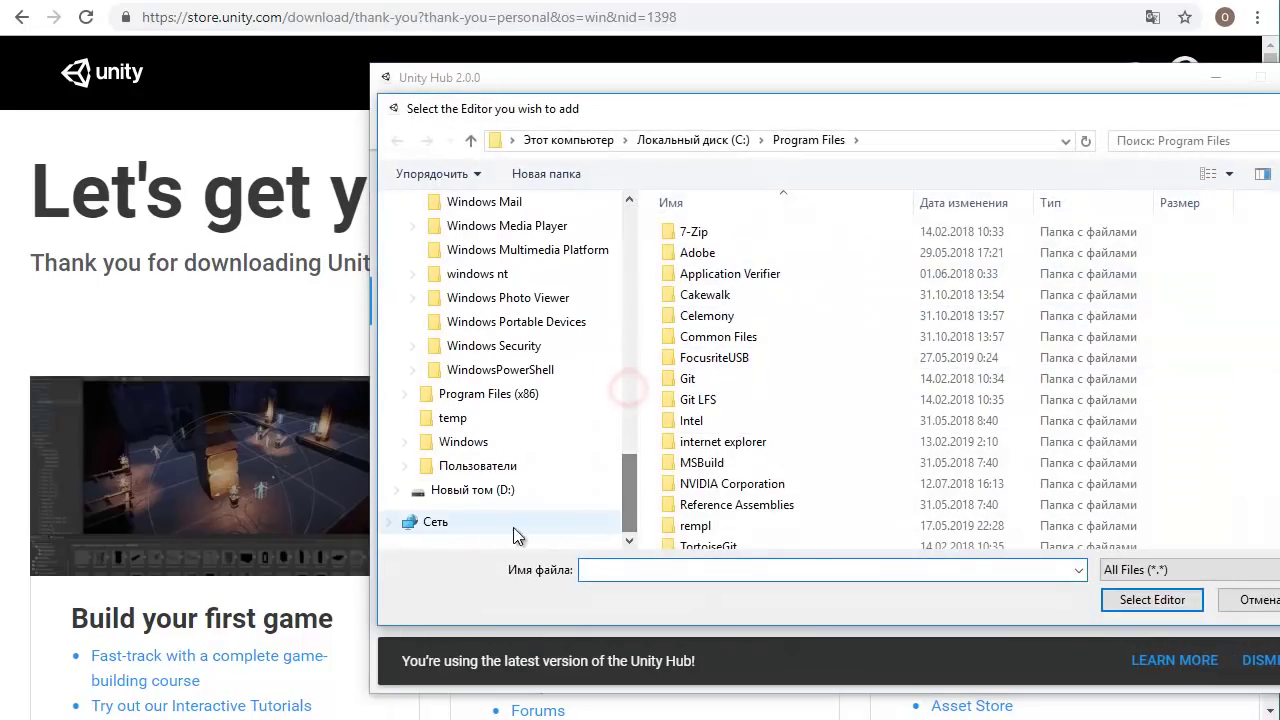
{"action": "left_click", "coordinate": [486, 490]}
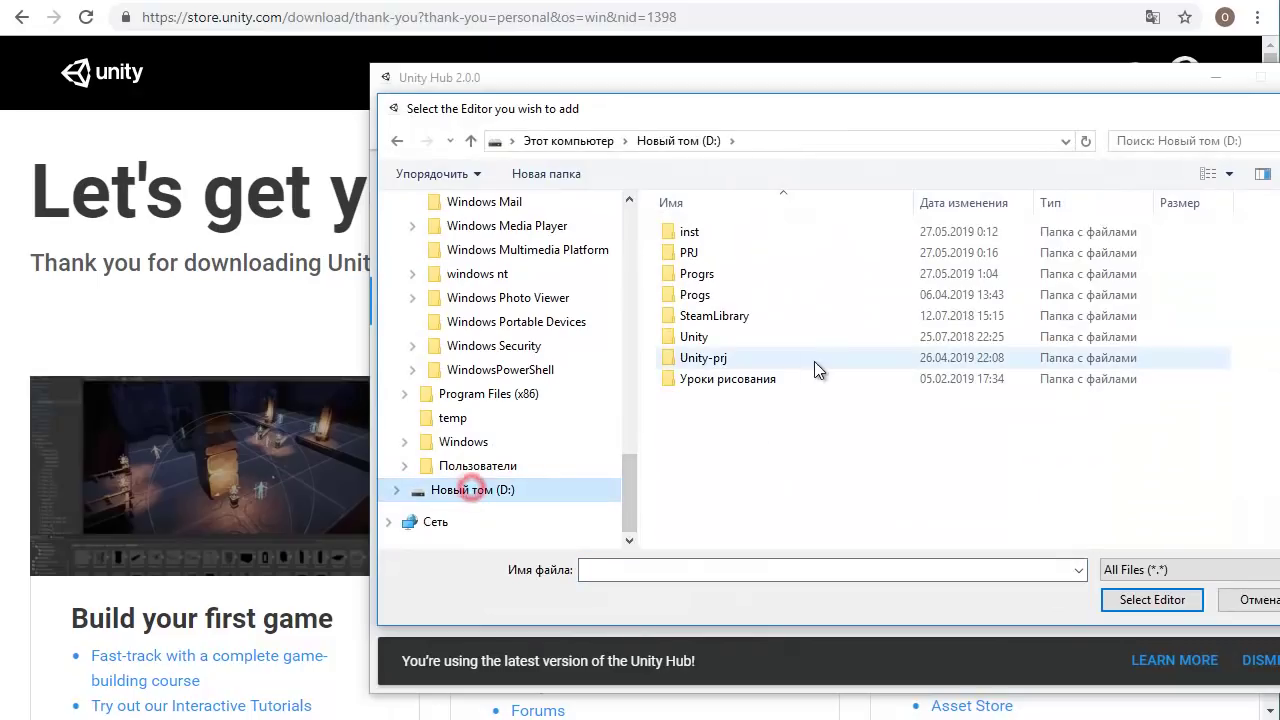
{"action": "left_click", "coordinate": [698, 254]}
{"action": "double_click", "coordinate": [698, 304]}
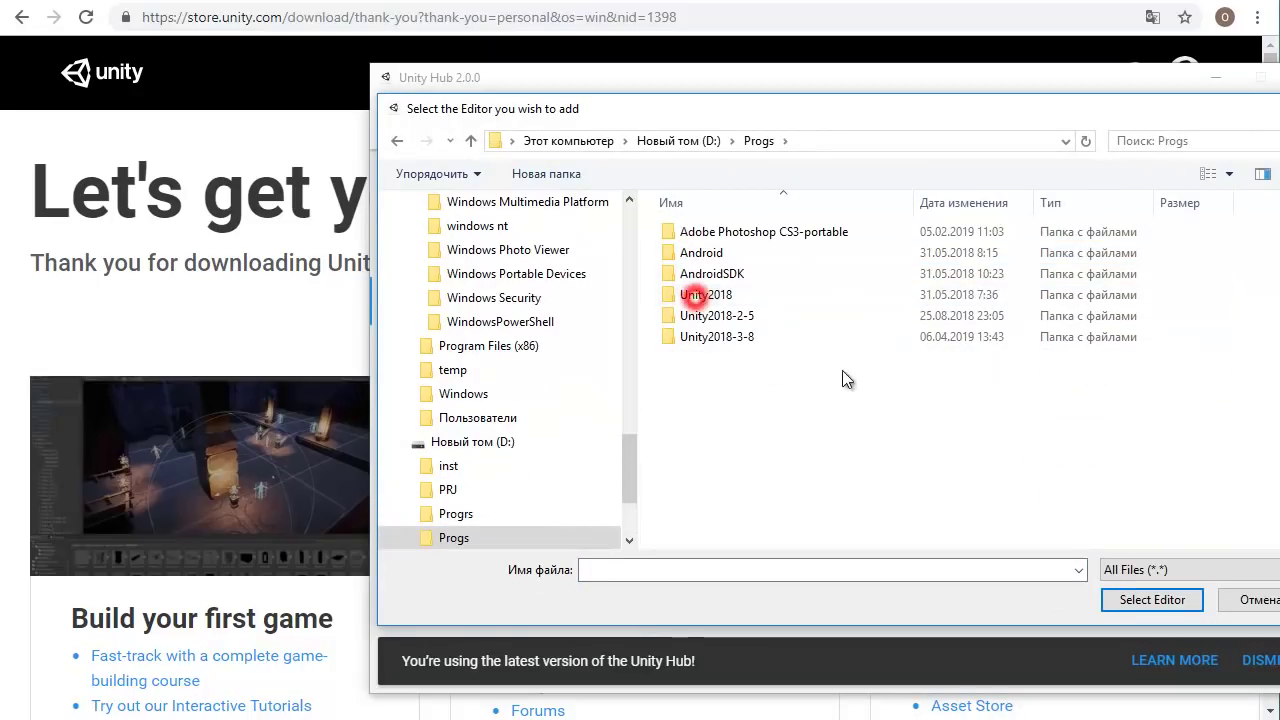
{"action": "left_click", "coordinate": [713, 342]}
{"action": "double_click", "coordinate": [713, 342]}
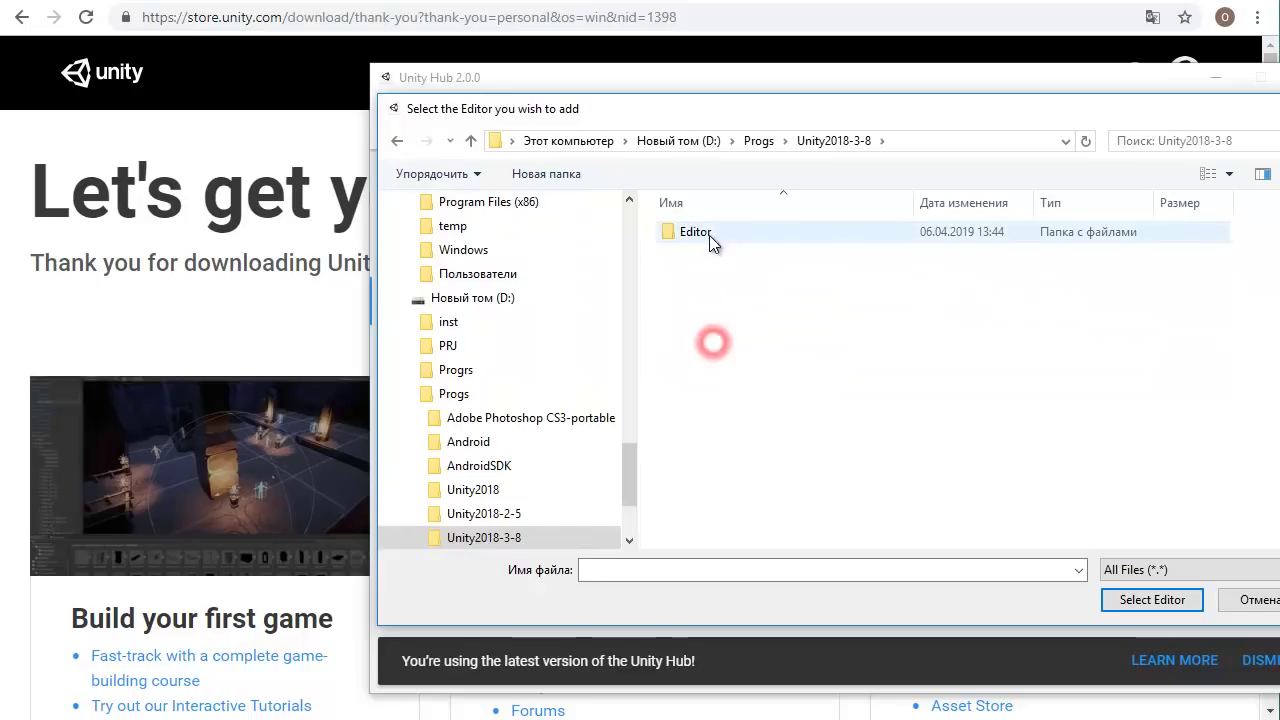
{"action": "double_click", "coordinate": [700, 231]}
{"action": "scroll", "coordinate": [788, 410], "scroll_direction": "down", "scroll_amount": 5}
{"action": "scroll", "coordinate": [788, 418], "scroll_direction": "down", "scroll_amount": 3}
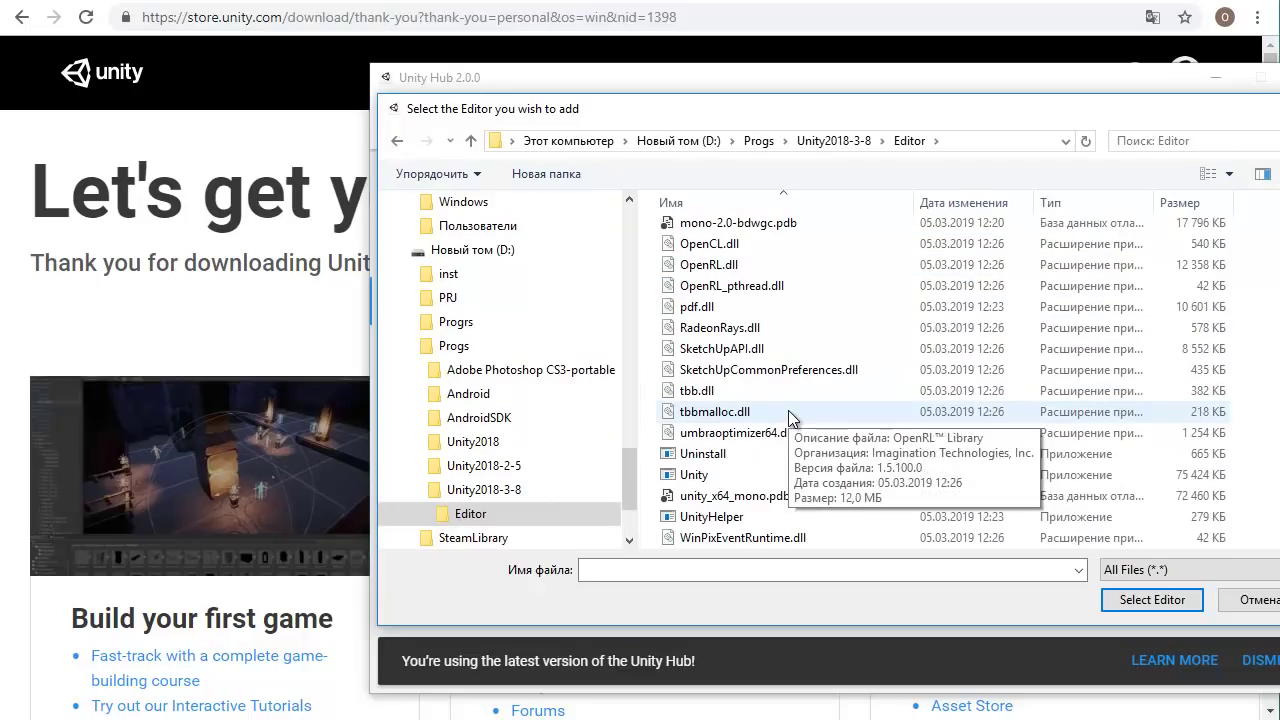
{"action": "left_click", "coordinate": [732, 475]}
{"action": "left_click", "coordinate": [1126, 605]}
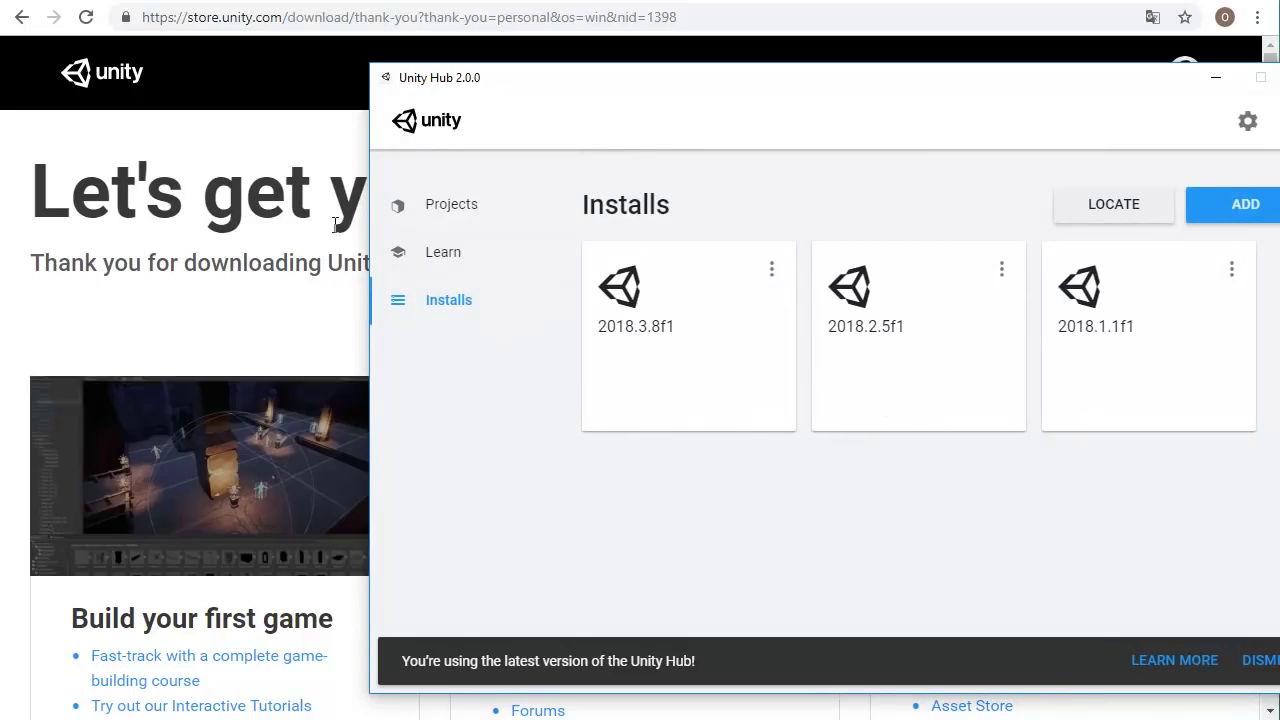
{"action": "left_click", "coordinate": [443, 200]}
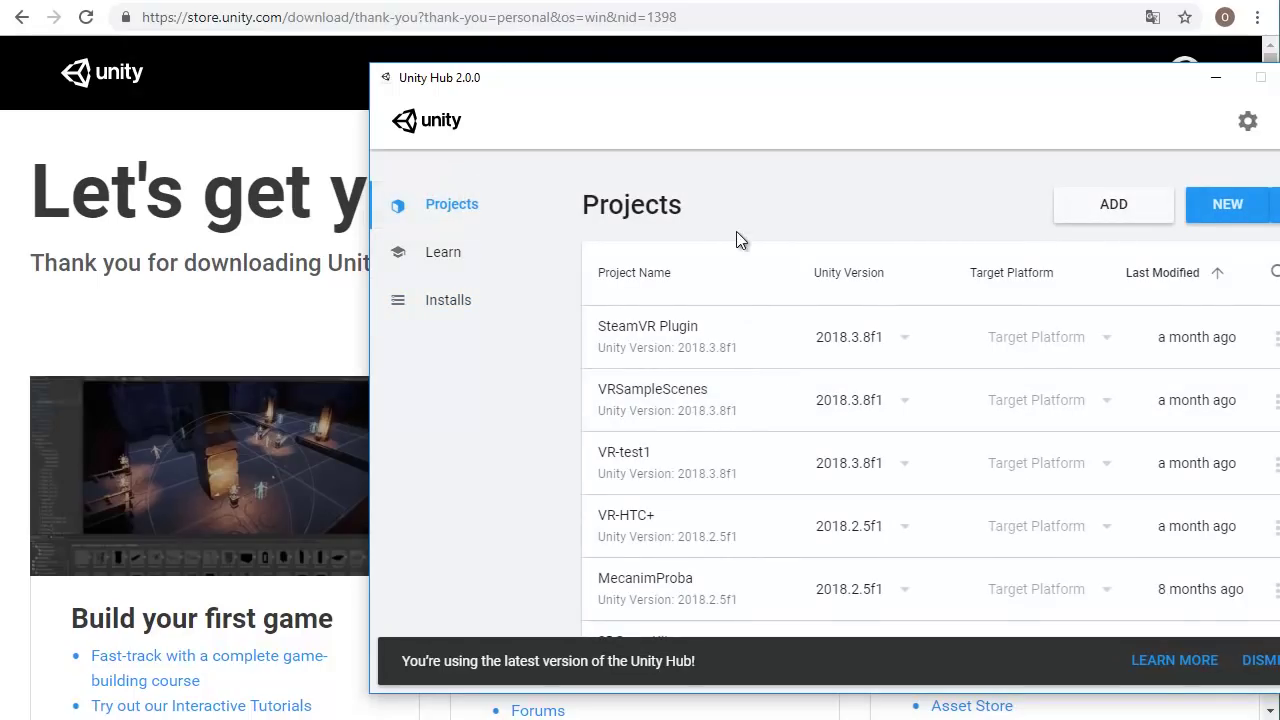
{"action": "scroll", "coordinate": [785, 450], "scroll_direction": "down", "scroll_amount": 2}
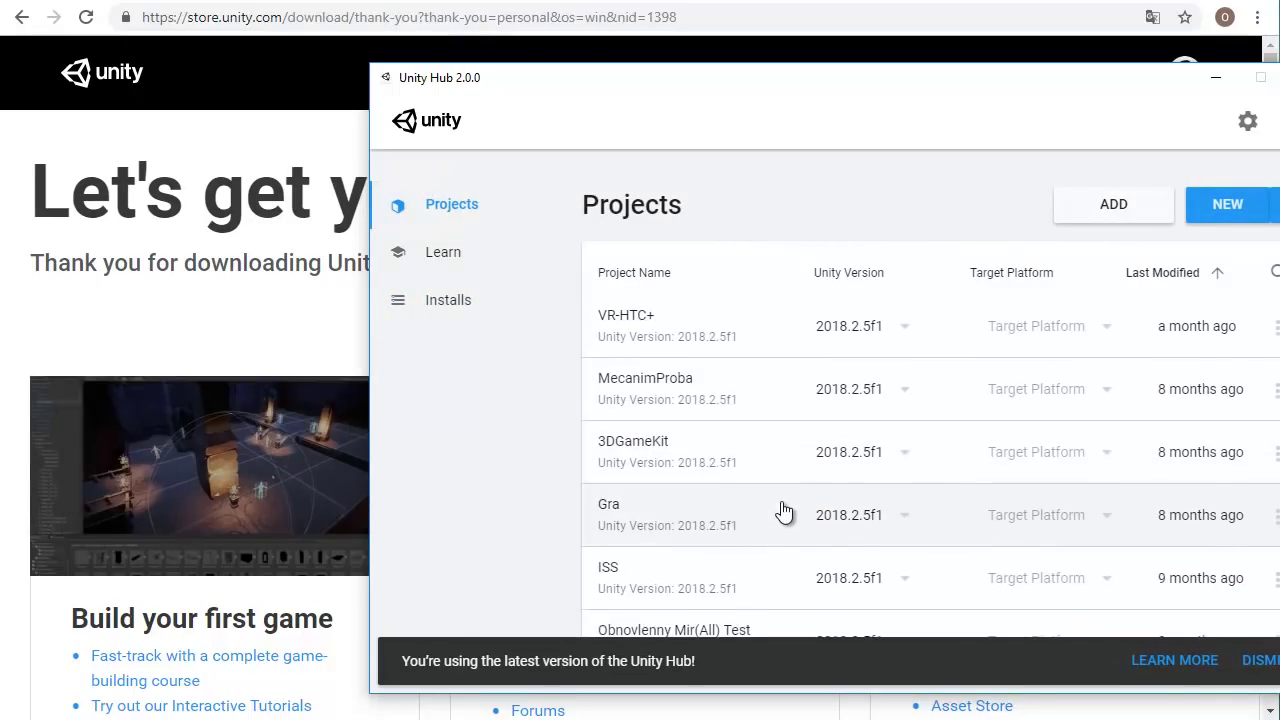
{"action": "left_click", "coordinate": [906, 452]}
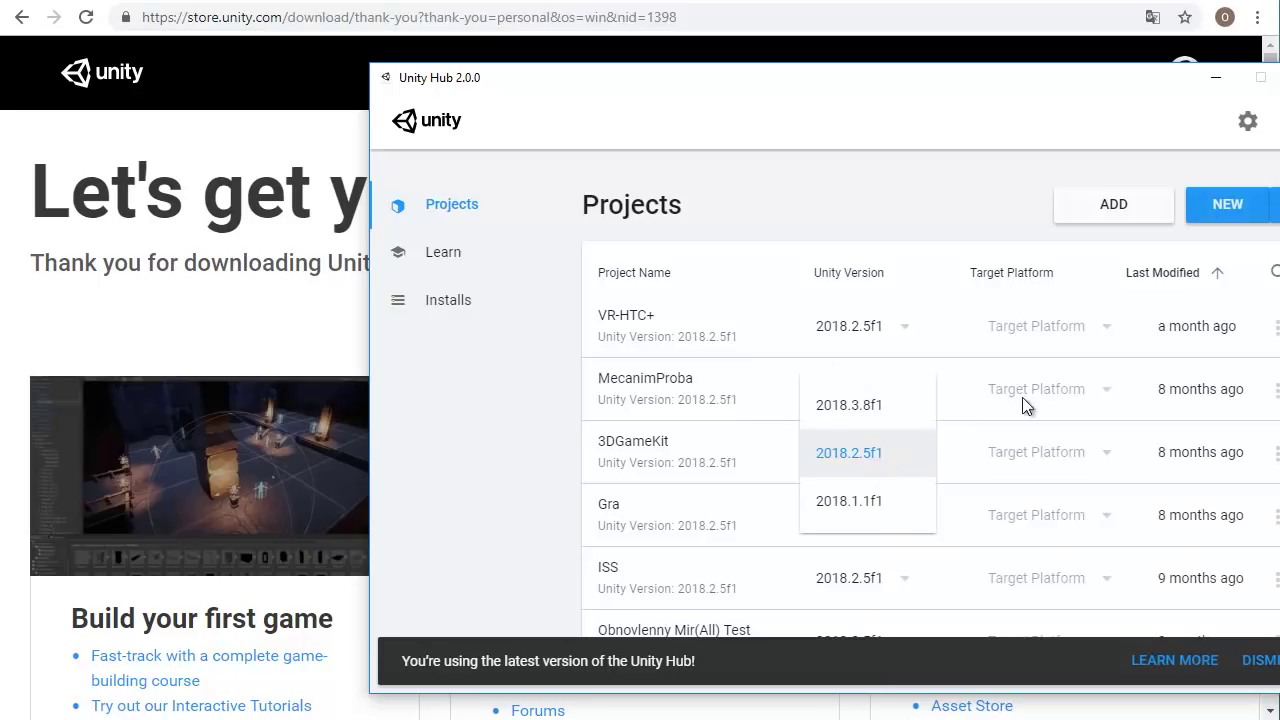
{"action": "left_click", "coordinate": [765, 208]}
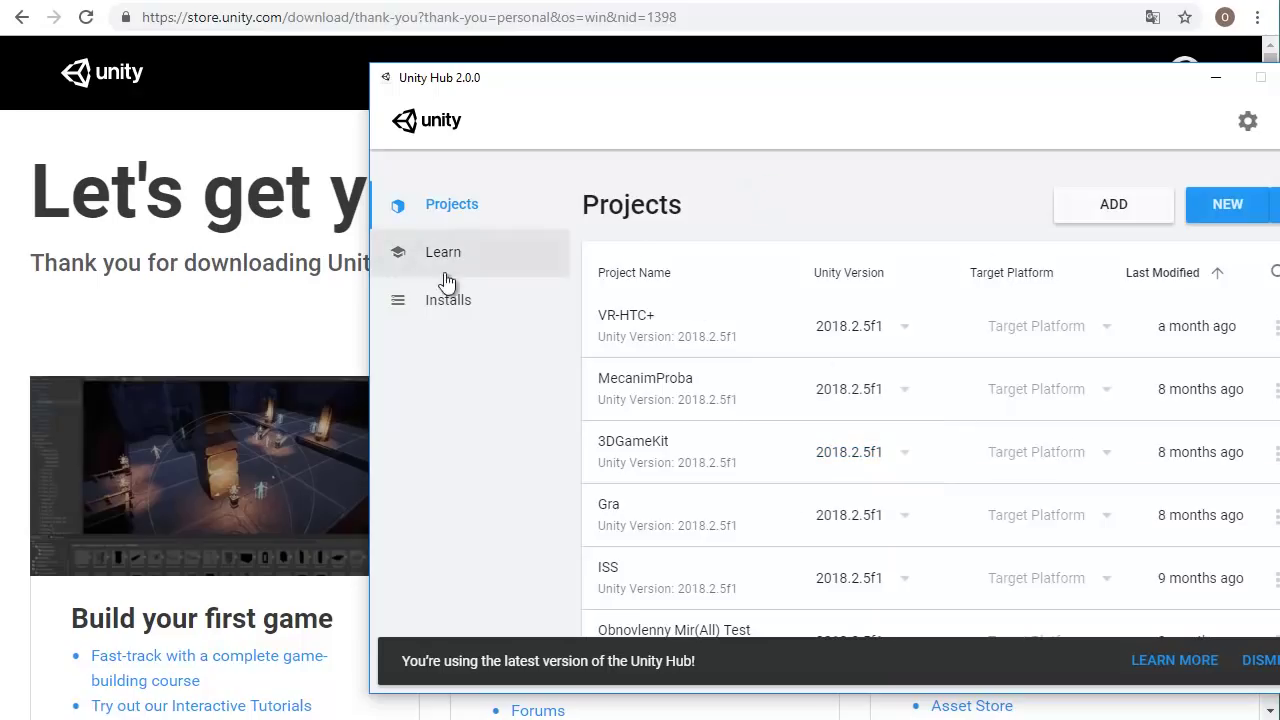
{"action": "left_click", "coordinate": [447, 320]}
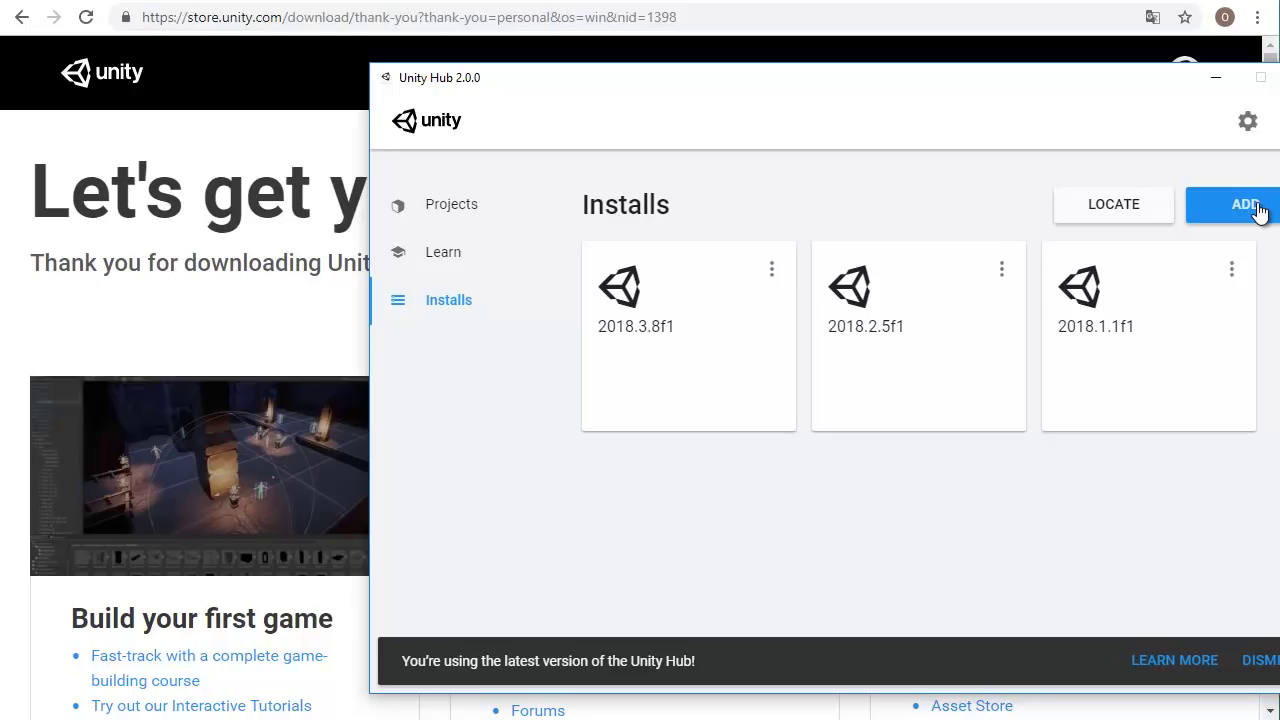
Pick Unity 2019.3.0a3 in Add Unity Version and continue to module selection.
{"action": "left_click", "coordinate": [1250, 205]}
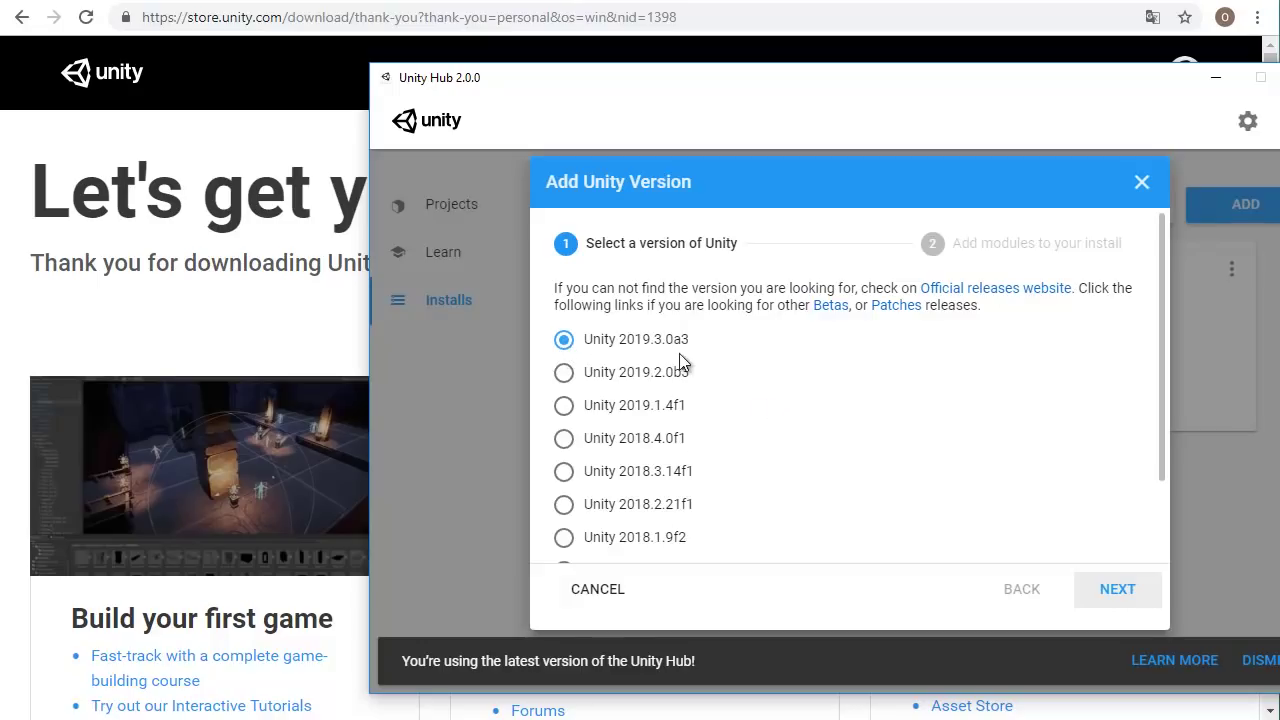
{"action": "left_click", "coordinate": [1120, 592]}
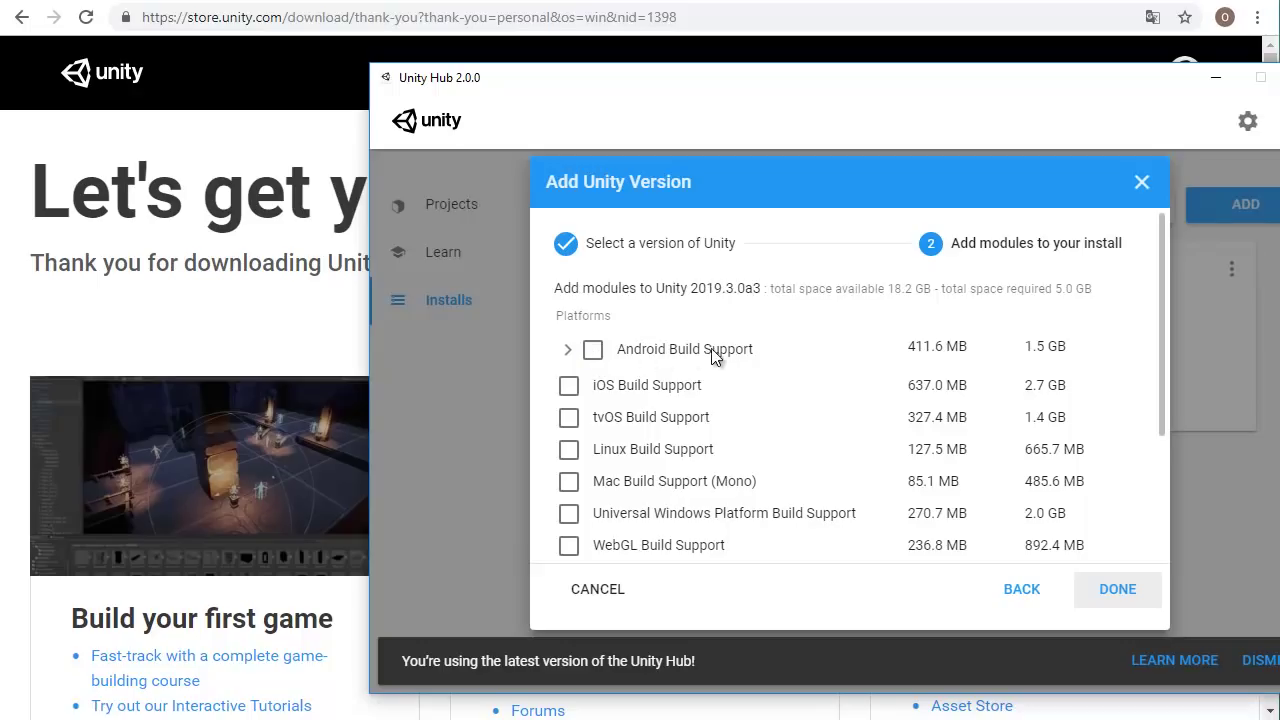
Include Android and WebGL Build Support and start installing Unity 2019.3.0a3.
{"action": "left_click", "coordinate": [594, 352]}
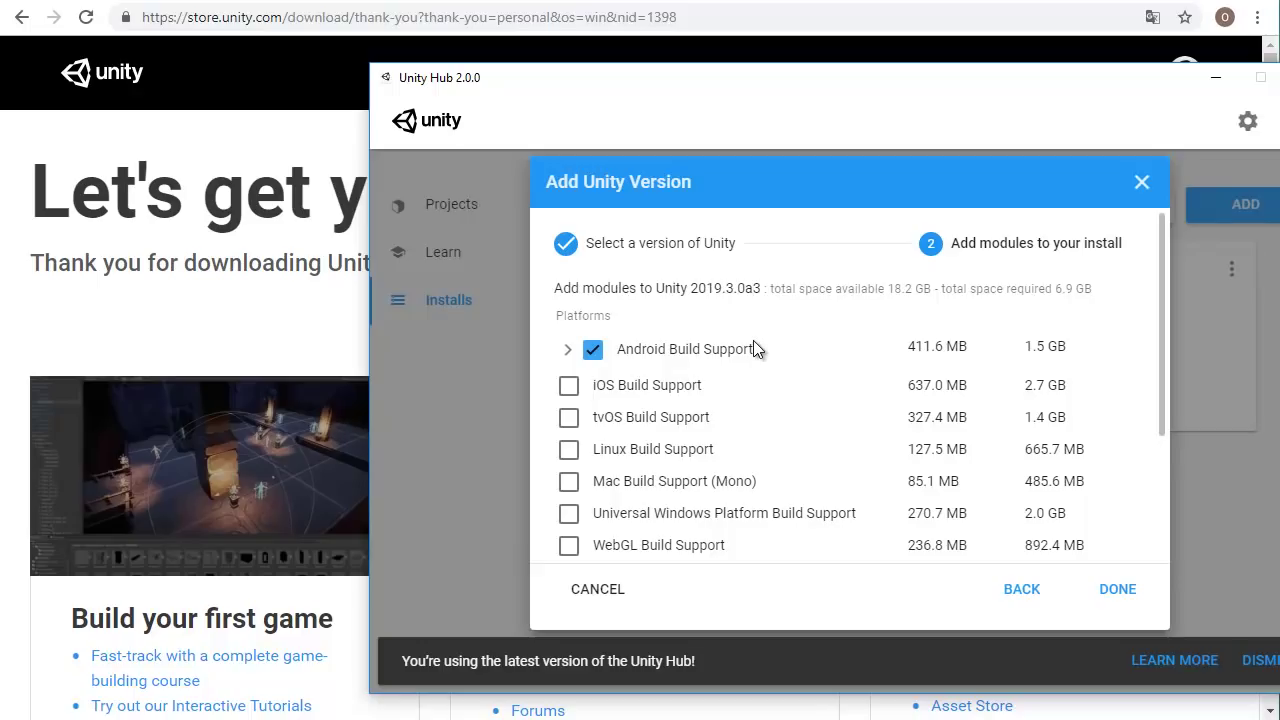
{"action": "scroll", "coordinate": [753, 348], "scroll_direction": "down", "scroll_amount": 1}
{"action": "left_click", "coordinate": [569, 445]}
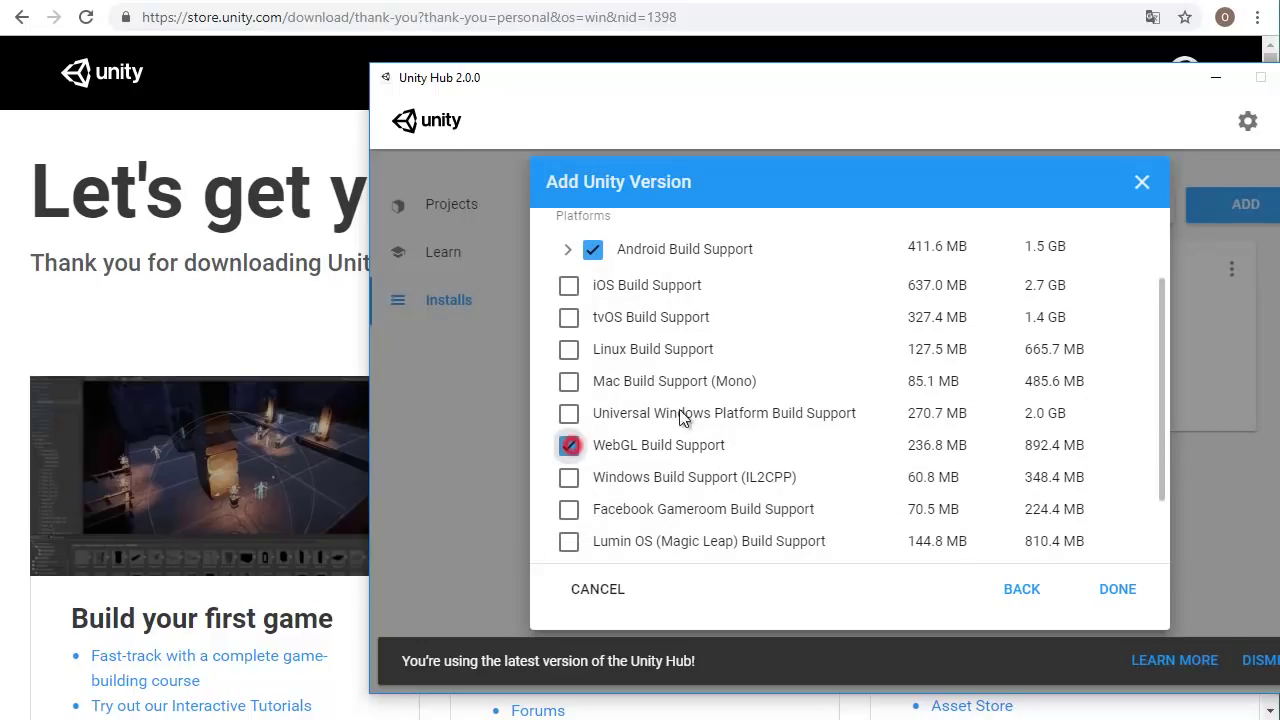
{"action": "scroll", "coordinate": [813, 357], "scroll_direction": "down", "scroll_amount": 1}
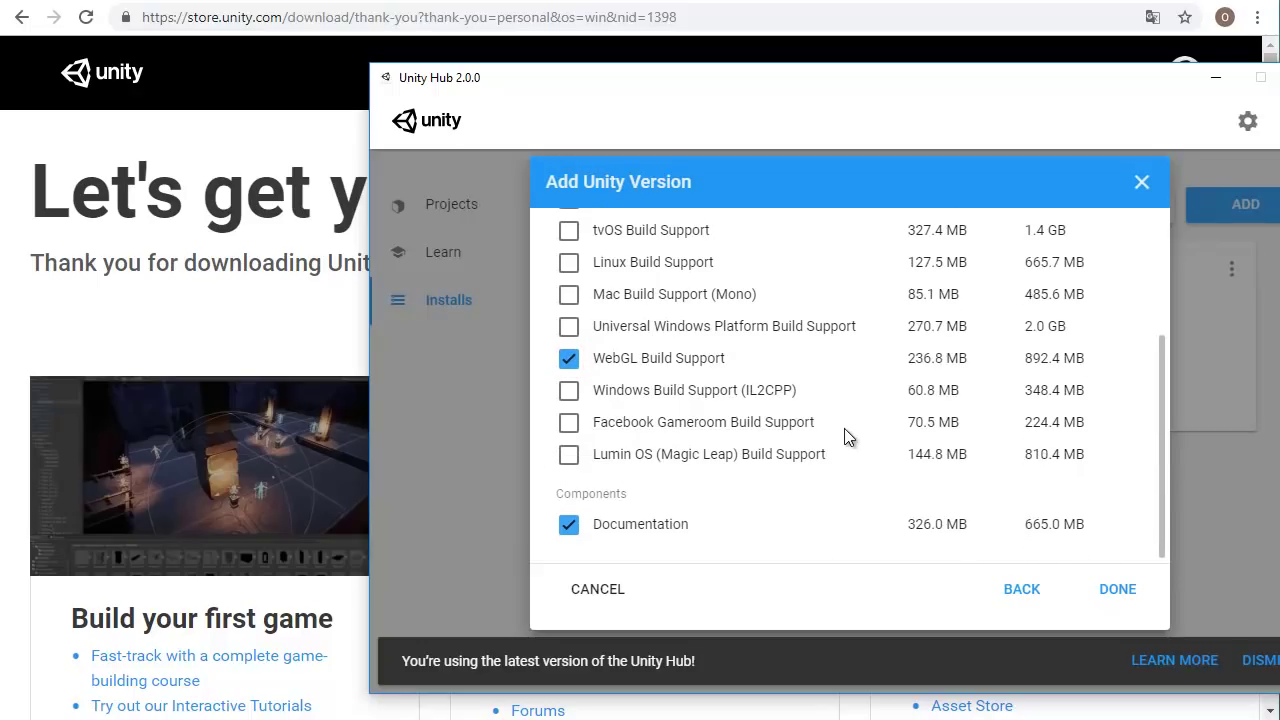
{"action": "scroll", "coordinate": [870, 470], "scroll_direction": "up", "scroll_amount": 2}
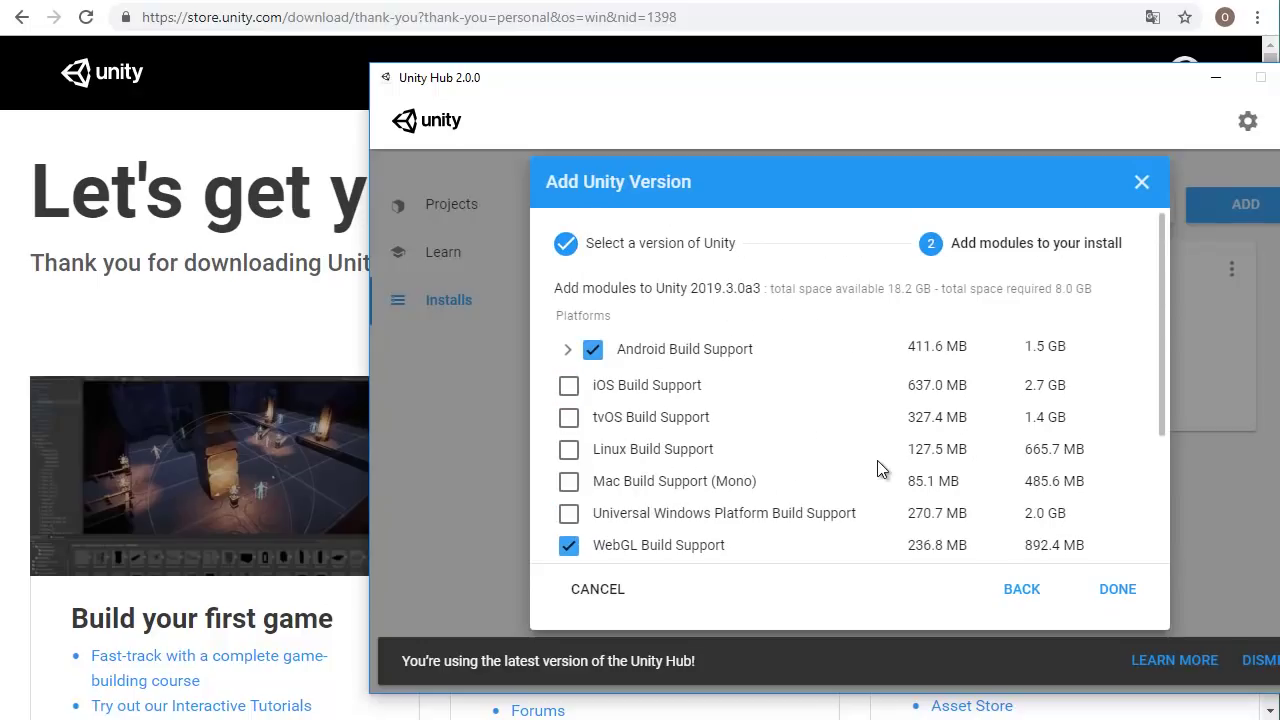
{"action": "scroll", "coordinate": [877, 462], "scroll_direction": "down", "scroll_amount": 2}
{"action": "scroll", "coordinate": [877, 462], "scroll_direction": "up", "scroll_amount": 2}
{"action": "scroll", "coordinate": [877, 460], "scroll_direction": "down", "scroll_amount": 1}
{"action": "scroll", "coordinate": [879, 459], "scroll_direction": "down", "scroll_amount": 1}
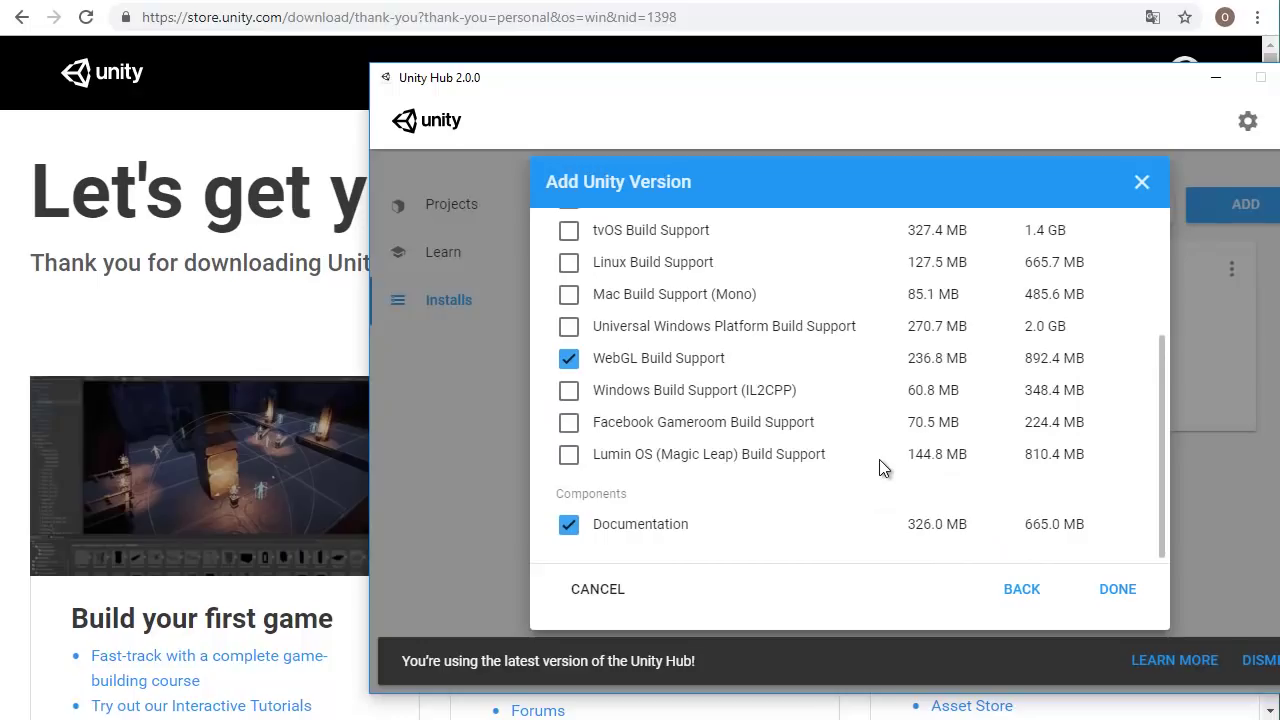
{"action": "scroll", "coordinate": [880, 454], "scroll_direction": "up", "scroll_amount": 2}
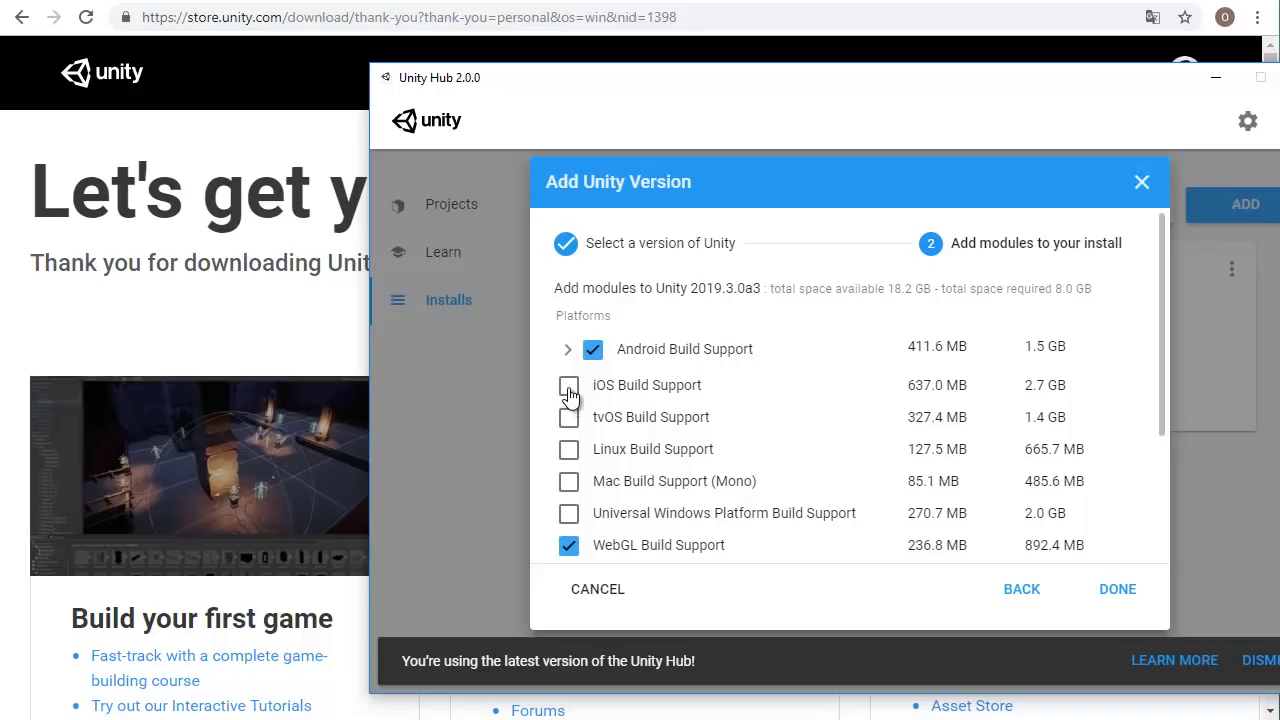
{"action": "left_click", "coordinate": [1117, 592]}
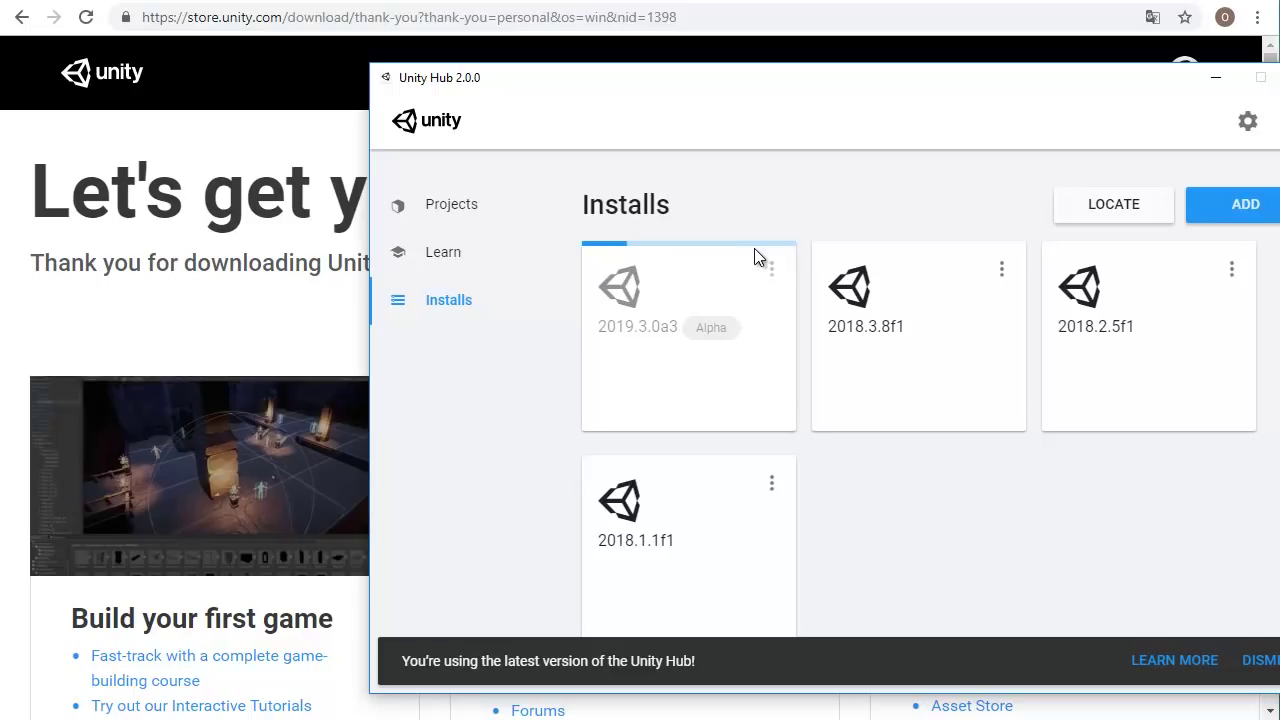
Shift the Unity Hub window slightly left while 2019.3.0a3 keeps downloading.
{"action": "left_click_drag", "start_coordinate": [828, 78], "coordinate": [769, 77]}
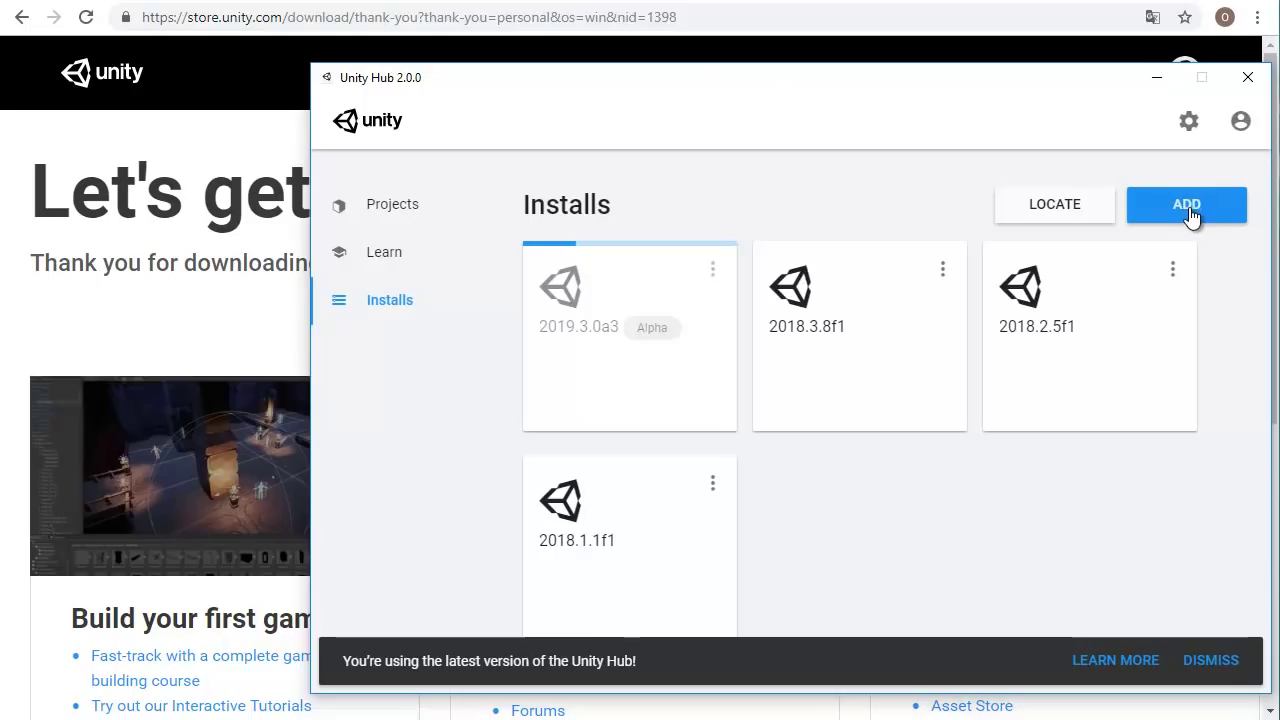
Return to Chrome's Unity download page, select the 2019.4.1 version text, and scroll down it.
{"action": "left_click", "coordinate": [22, 17]}
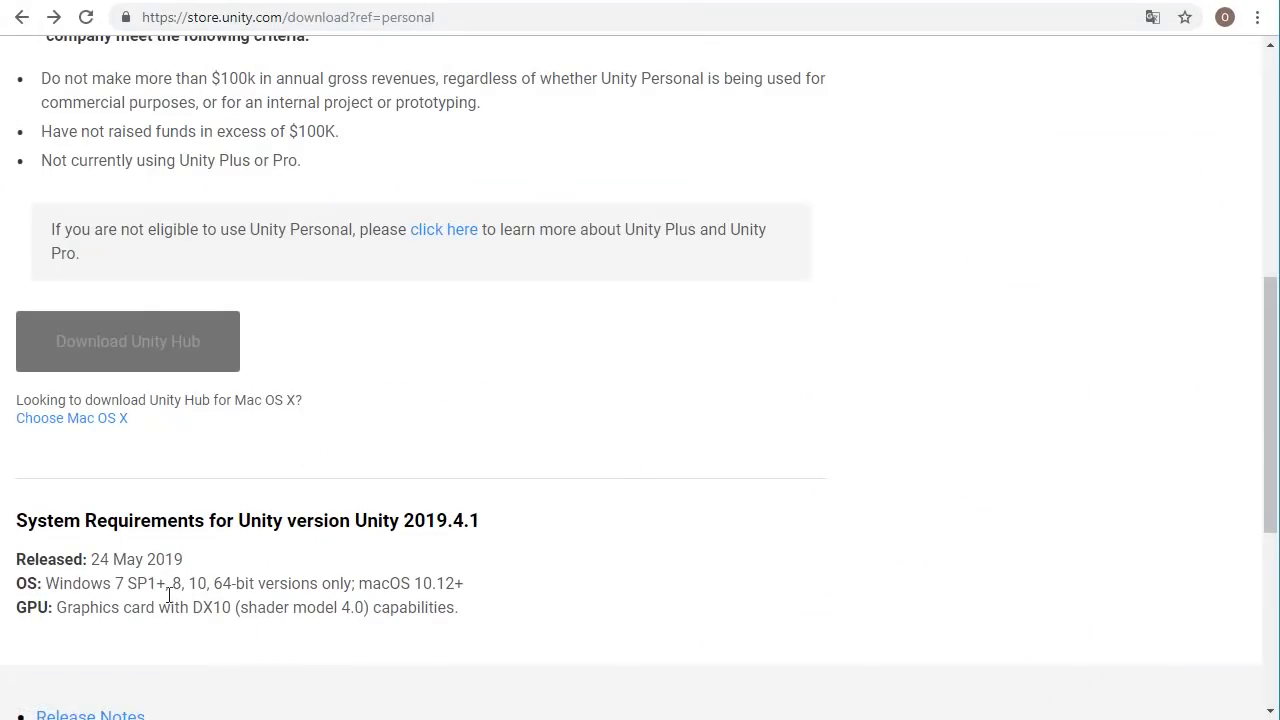
{"action": "left_click_drag", "start_coordinate": [404, 524], "coordinate": [487, 520]}
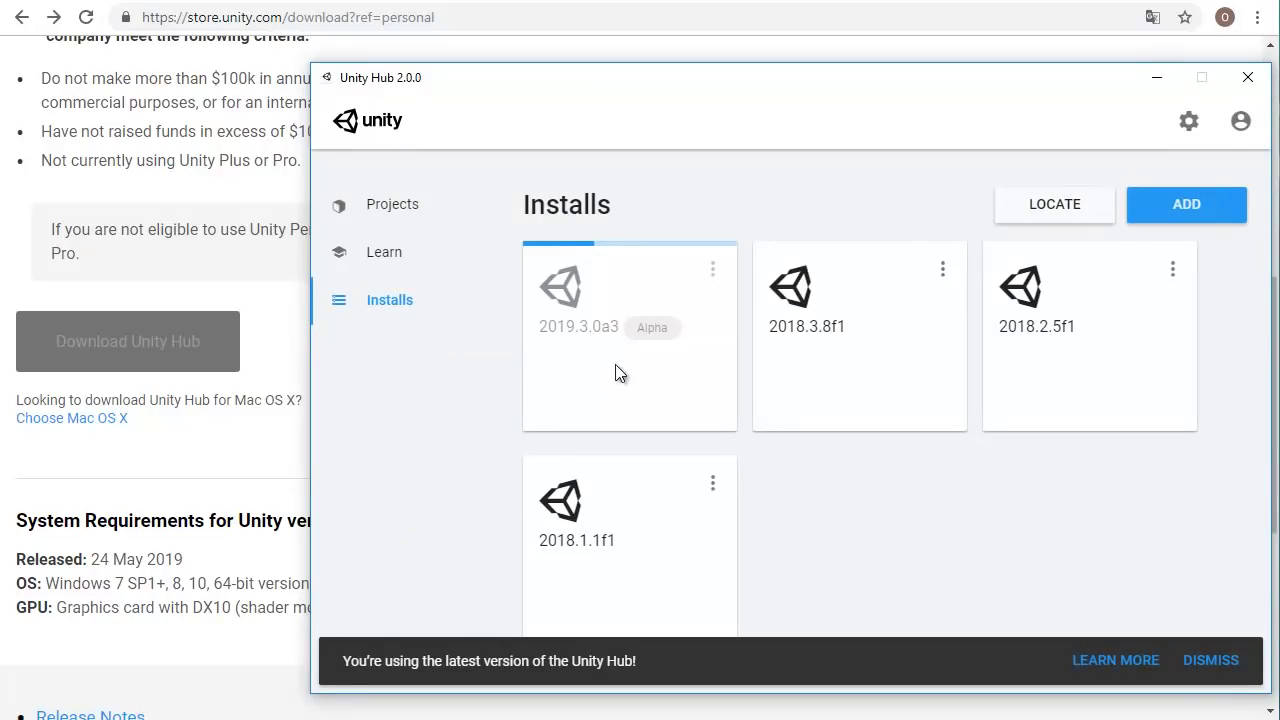
{"action": "left_click", "coordinate": [213, 454]}
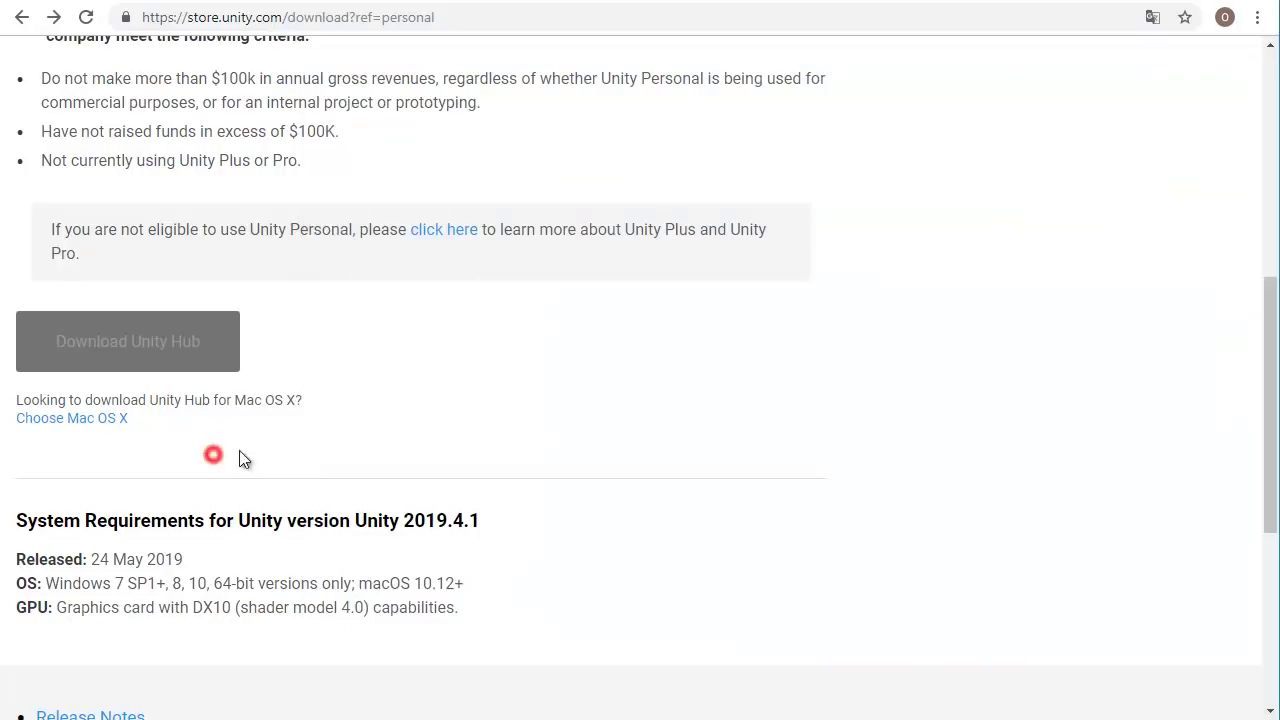
{"action": "scroll", "coordinate": [432, 424], "scroll_direction": "down", "scroll_amount": 3}
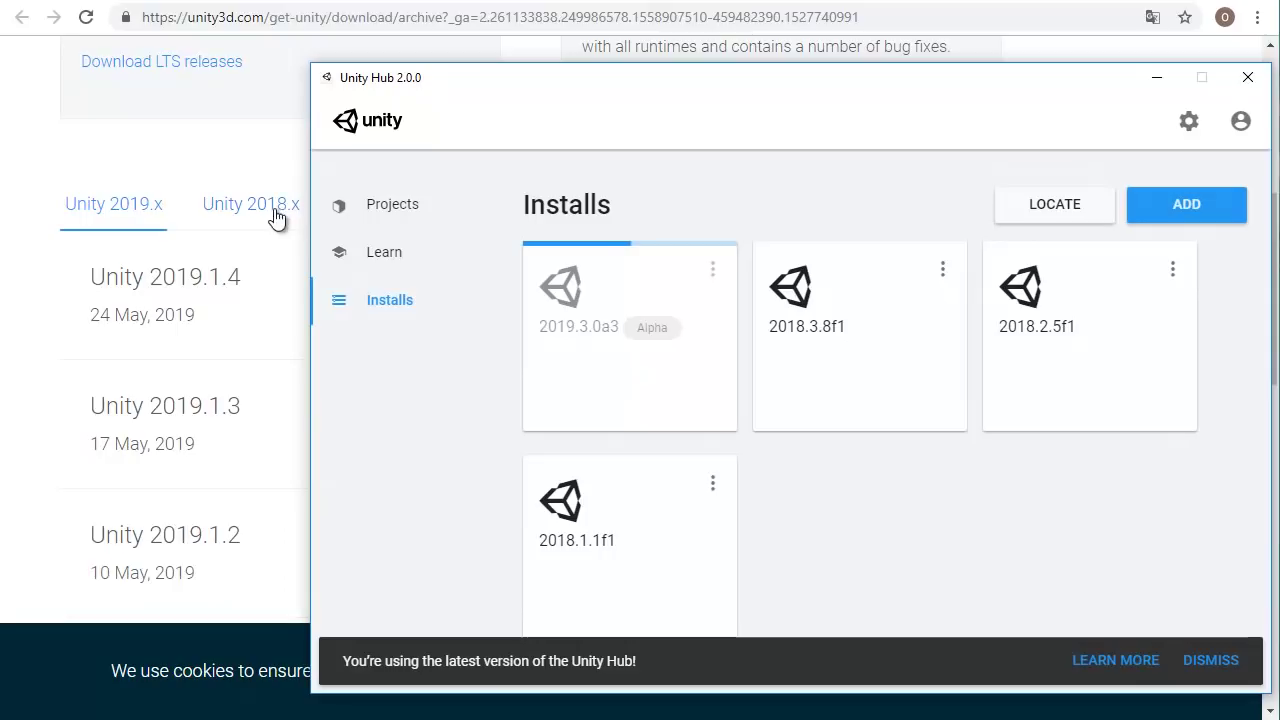
{"action": "scroll", "coordinate": [270, 220], "scroll_direction": "up", "scroll_amount": 2}
{"action": "scroll", "coordinate": [283, 215], "scroll_direction": "up", "scroll_amount": 3}
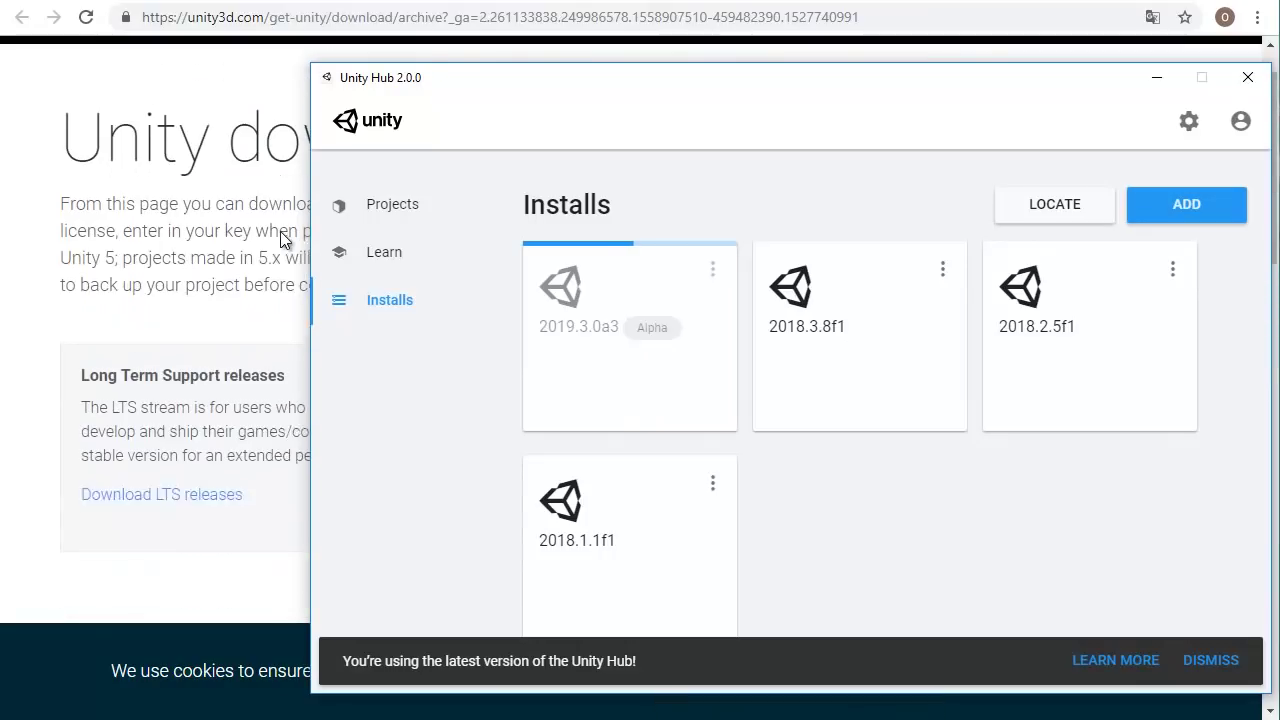
{"action": "scroll", "coordinate": [279, 234], "scroll_direction": "down", "scroll_amount": 2}
{"action": "scroll", "coordinate": [279, 234], "scroll_direction": "down", "scroll_amount": 1}
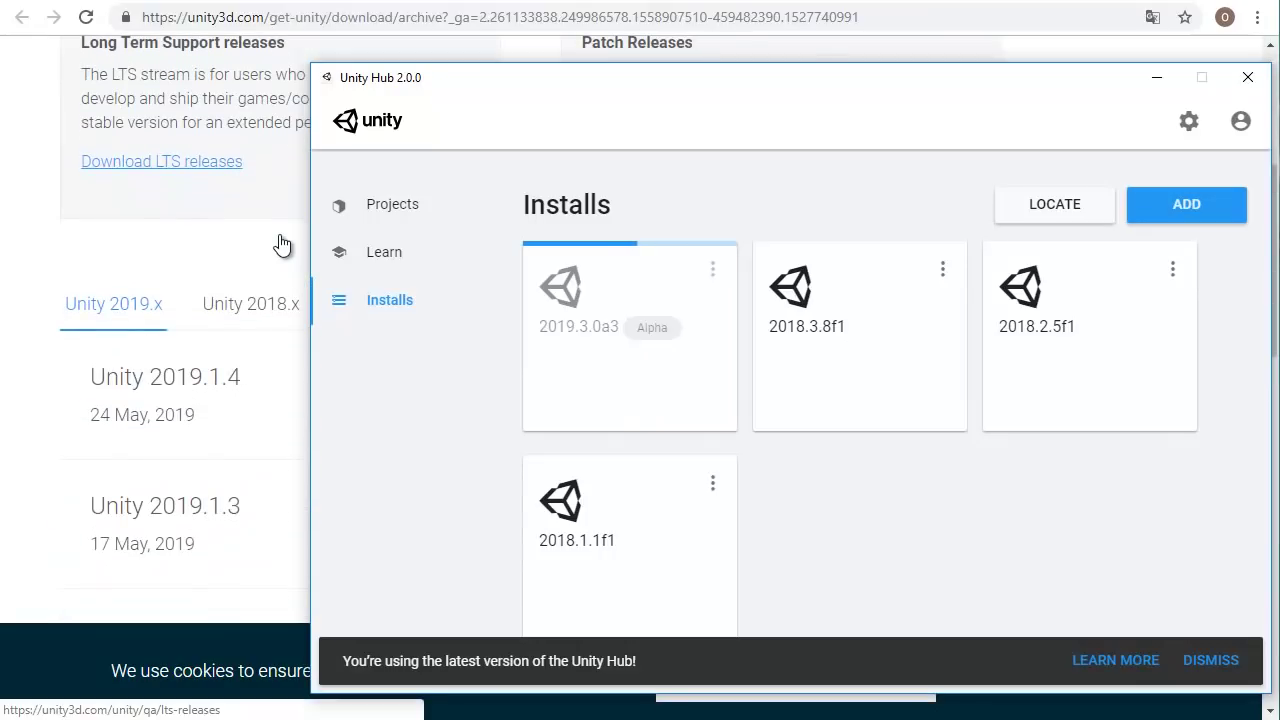
{"action": "scroll", "coordinate": [283, 242], "scroll_direction": "up", "scroll_amount": 1}
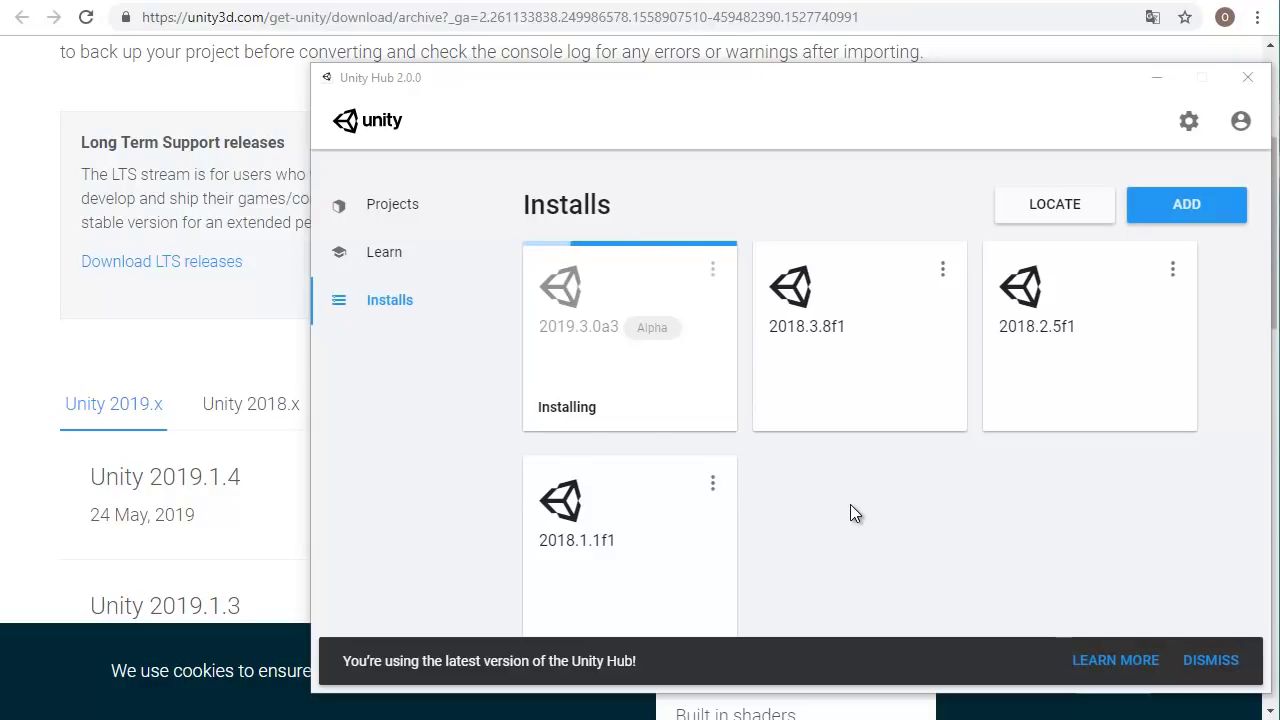
Bring Unity Hub forward and check the finished 2019.3.0a3 install's options, now with Android and WebGL.
{"action": "left_click", "coordinate": [710, 272]}
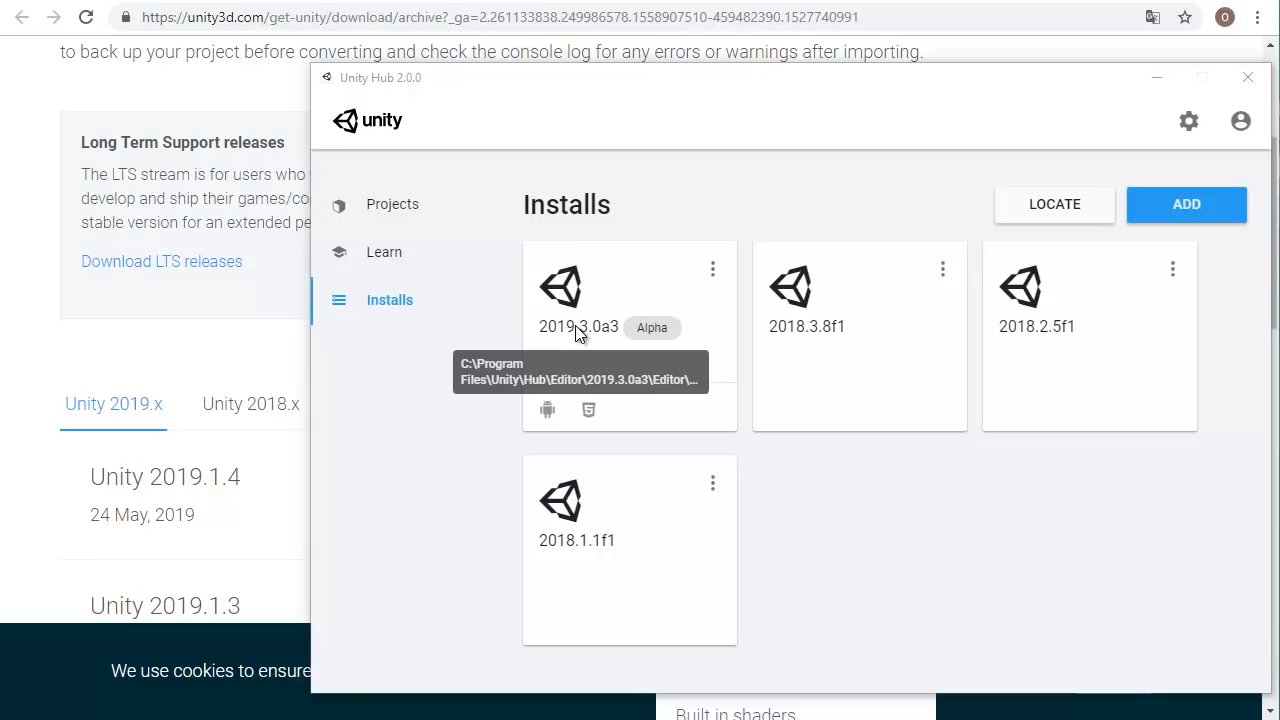
{"action": "left_click", "coordinate": [713, 270]}
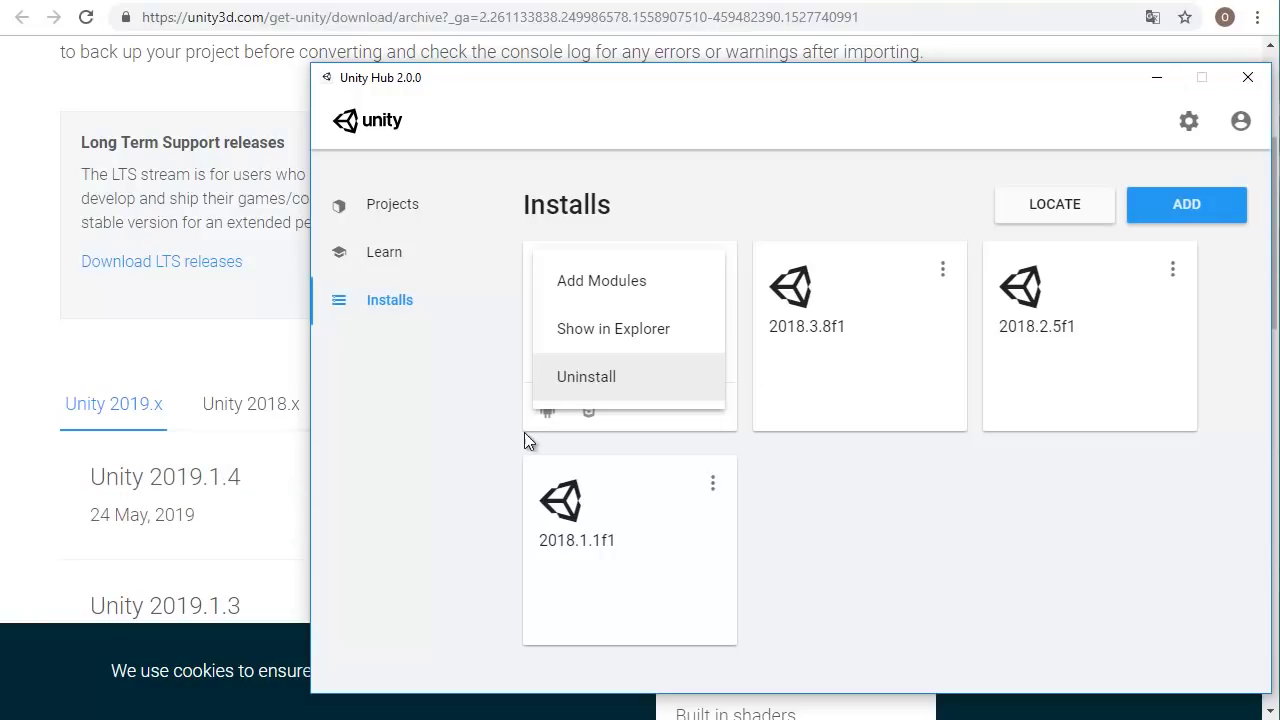
{"action": "left_click", "coordinate": [1185, 204]}
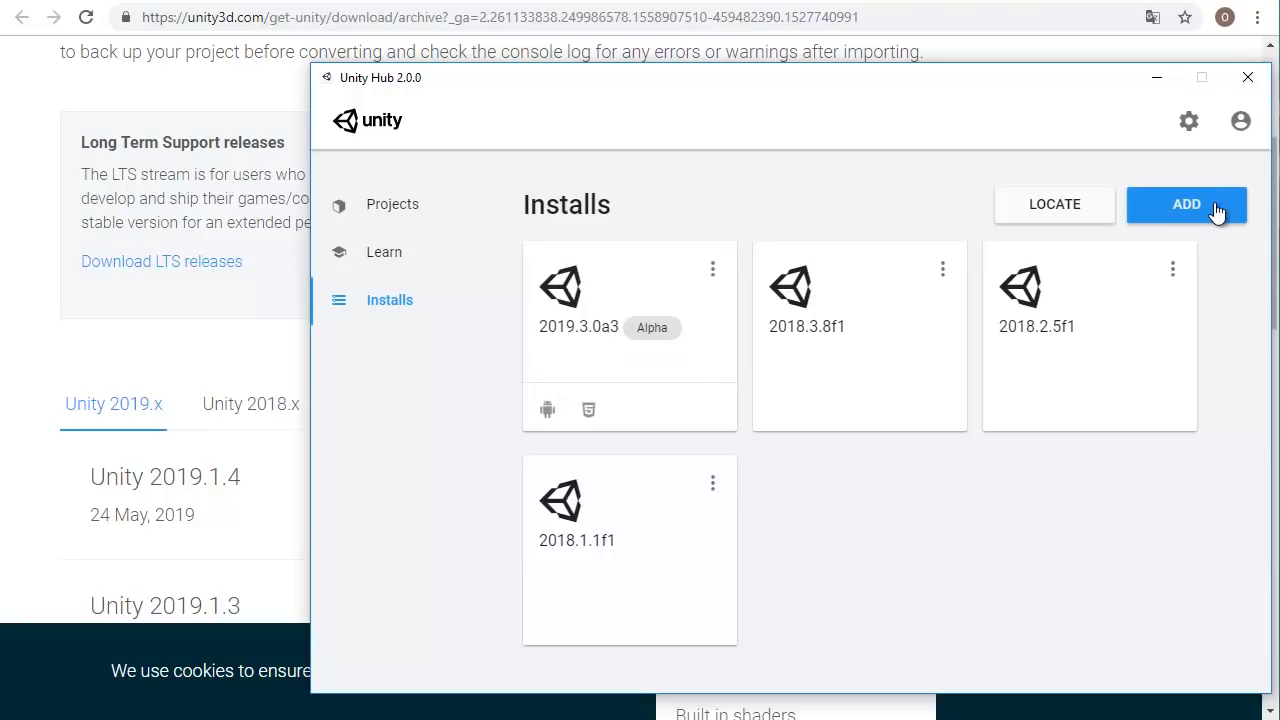
Start adding a new Unity version and pick 2019.1.4f1 from the list.
{"action": "left_click", "coordinate": [1187, 205]}
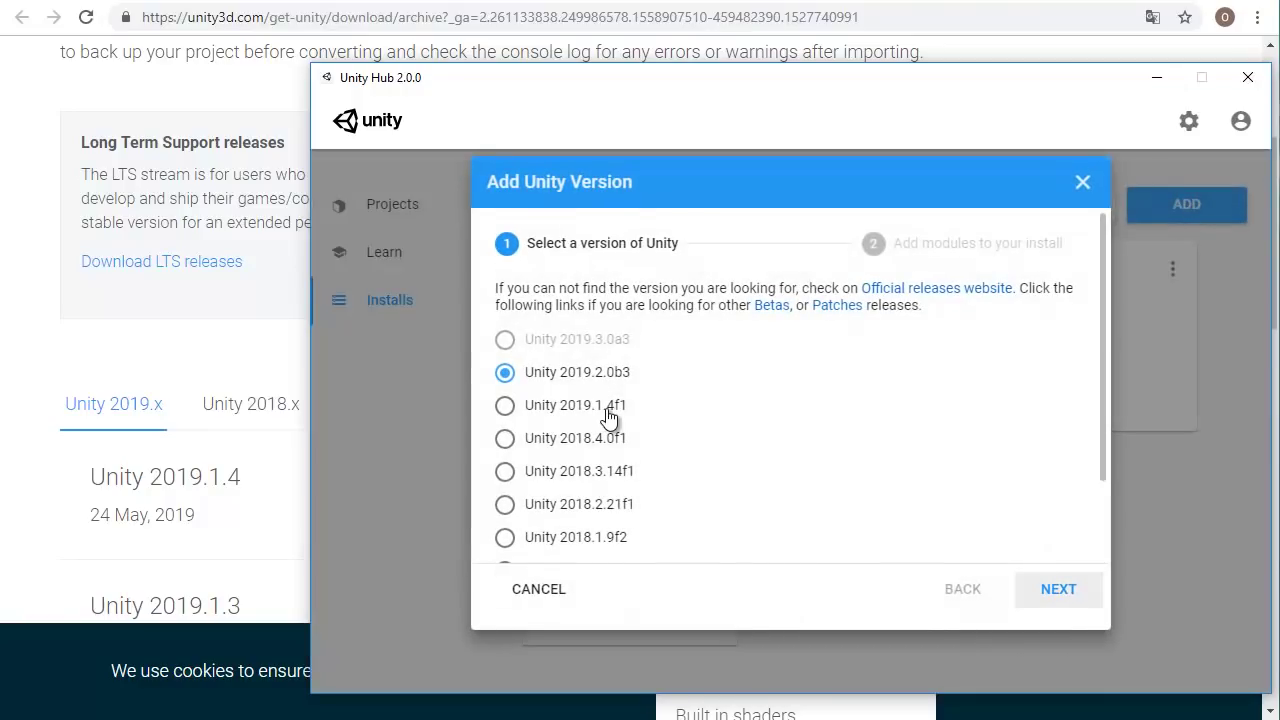
{"action": "scroll", "coordinate": [611, 419], "scroll_direction": "down", "scroll_amount": 1}
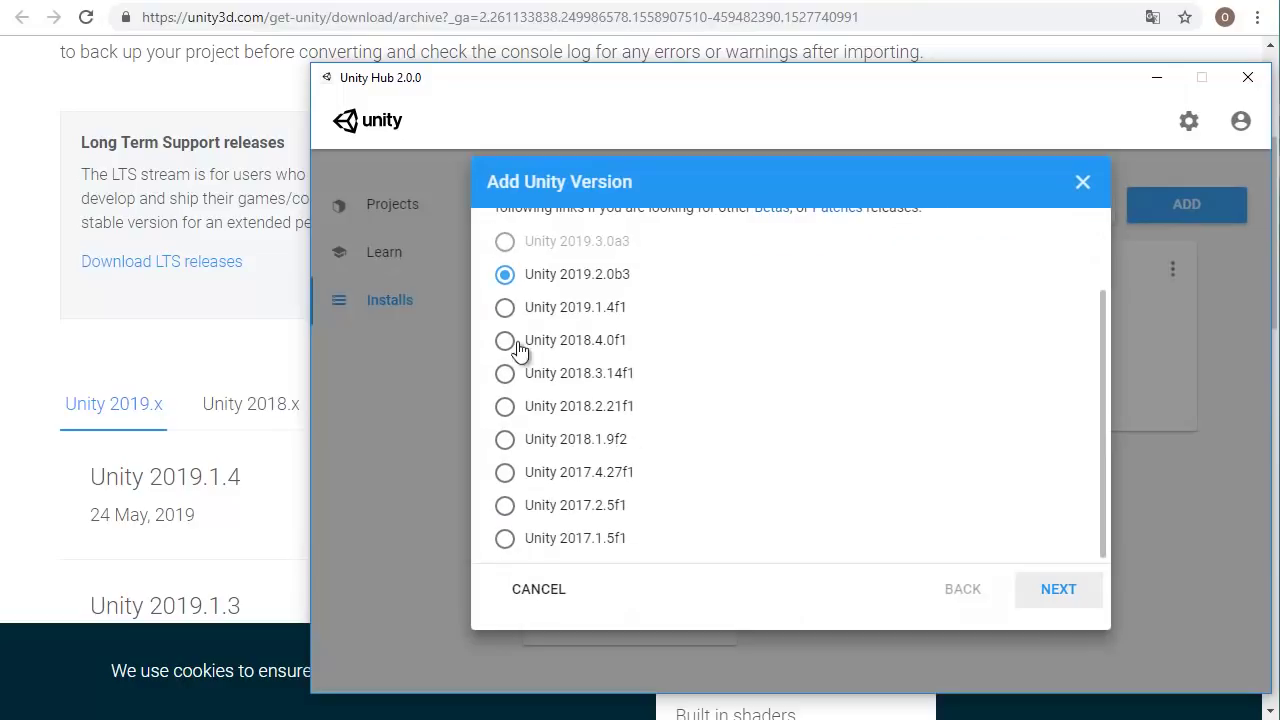
{"action": "left_click", "coordinate": [505, 308]}
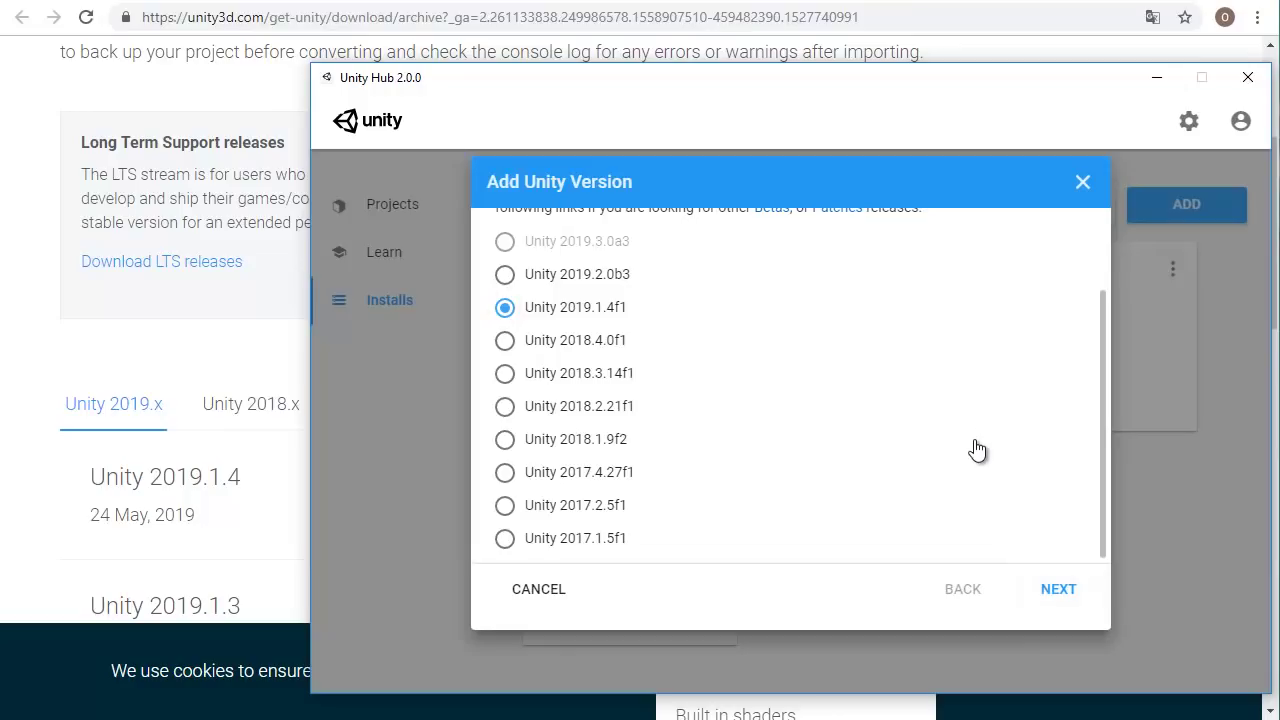
{"action": "scroll", "coordinate": [977, 450], "scroll_direction": "up", "scroll_amount": 1}
{"action": "scroll", "coordinate": [977, 450], "scroll_direction": "up", "scroll_amount": 1}
{"action": "scroll", "coordinate": [977, 450], "scroll_direction": "down", "scroll_amount": 2}
{"action": "scroll", "coordinate": [977, 450], "scroll_direction": "up", "scroll_amount": 1}
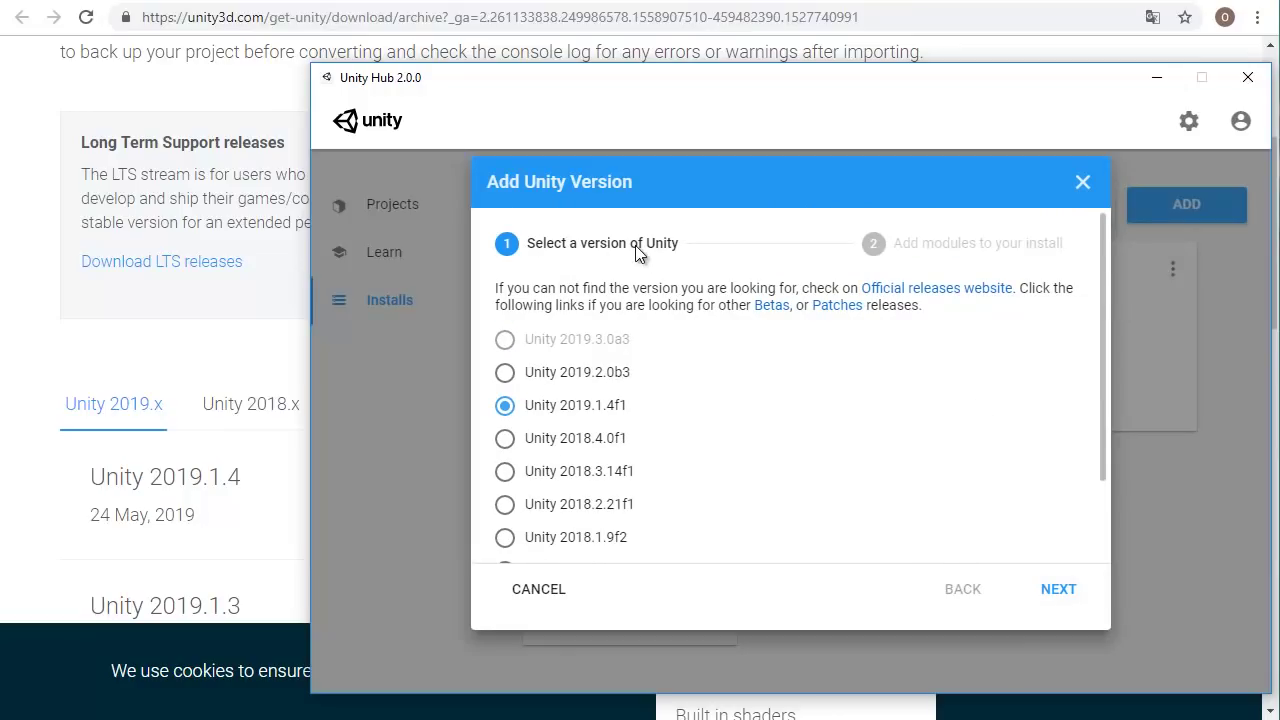
{"action": "left_click", "coordinate": [1051, 590]}
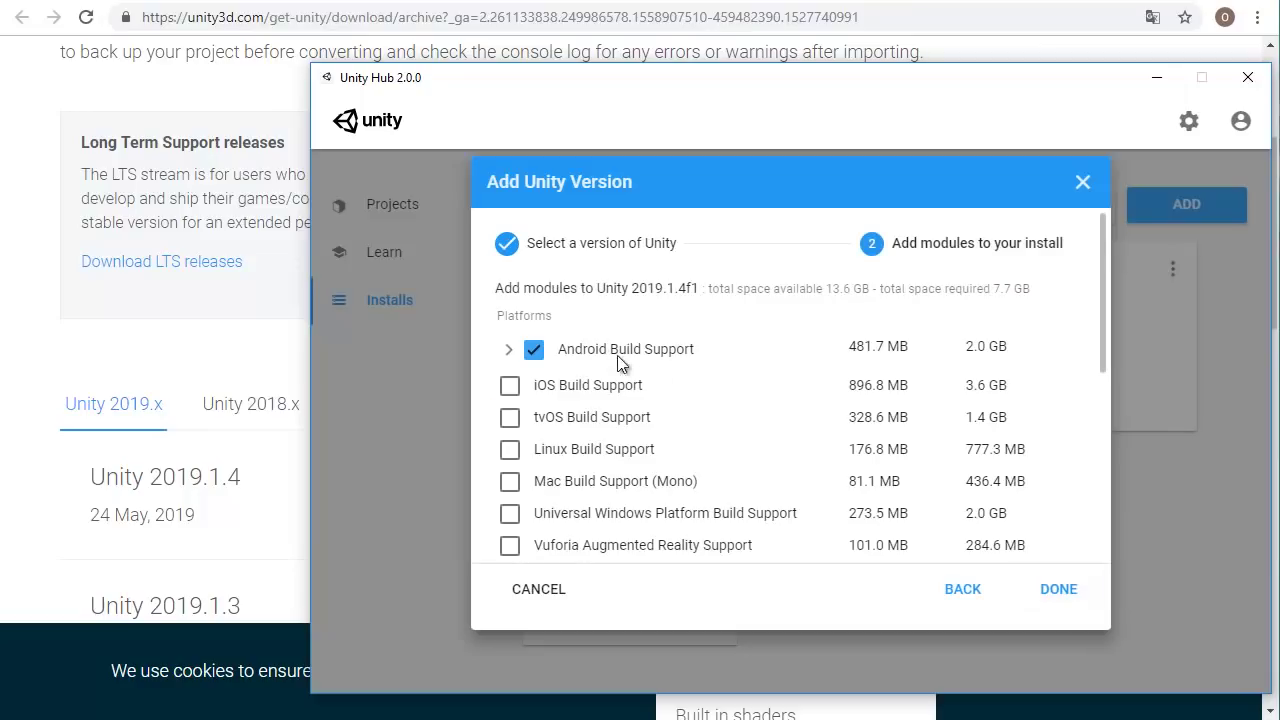
Add Vuforia Augmented Reality Support to the 2019.1.4f1 modules and confirm the install.
{"action": "scroll", "coordinate": [680, 446], "scroll_direction": "down", "scroll_amount": 1}
{"action": "scroll", "coordinate": [700, 446], "scroll_direction": "down", "scroll_amount": 1}
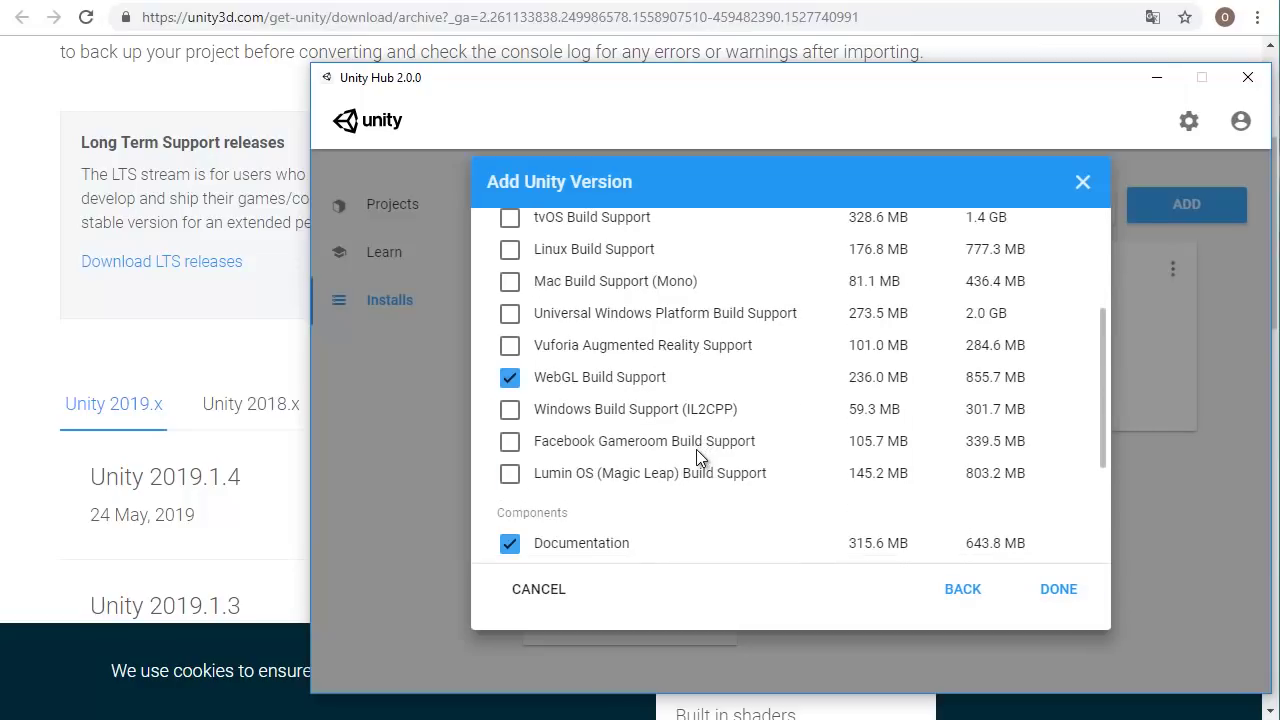
{"action": "left_click", "coordinate": [512, 348]}
{"action": "scroll", "coordinate": [876, 521], "scroll_direction": "up", "scroll_amount": 3}
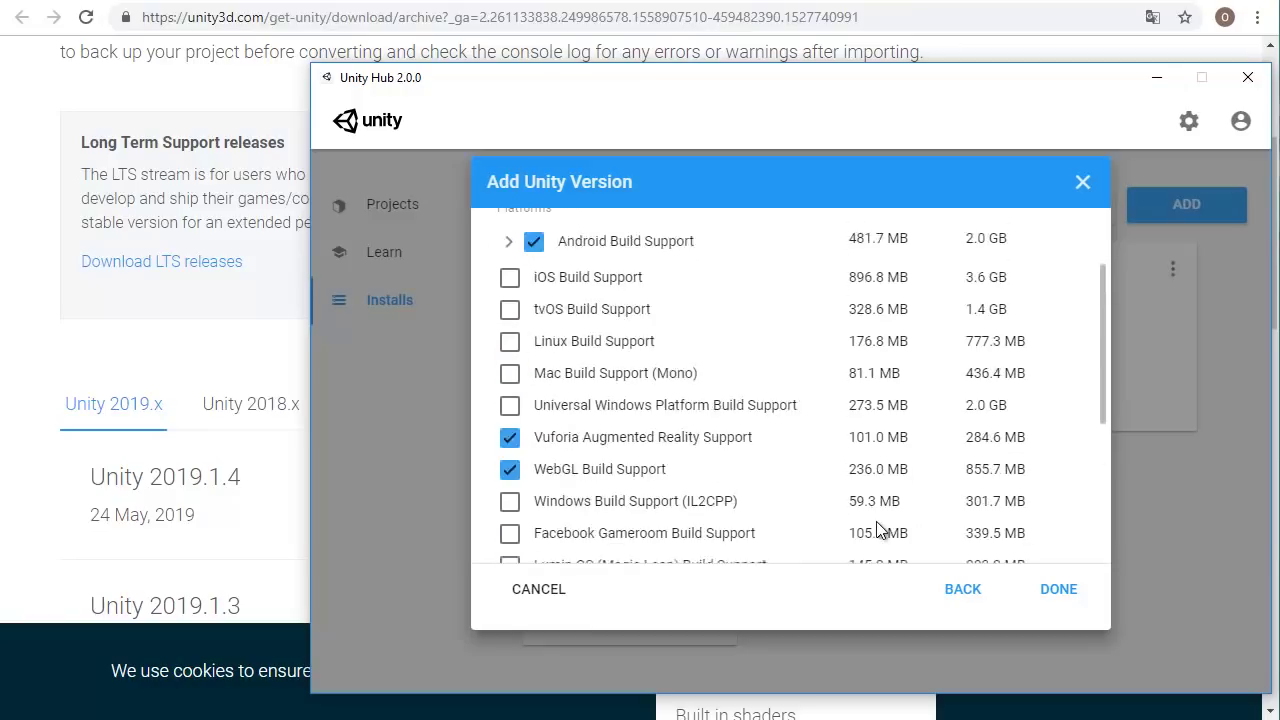
{"action": "scroll", "coordinate": [876, 521], "scroll_direction": "down", "scroll_amount": 5}
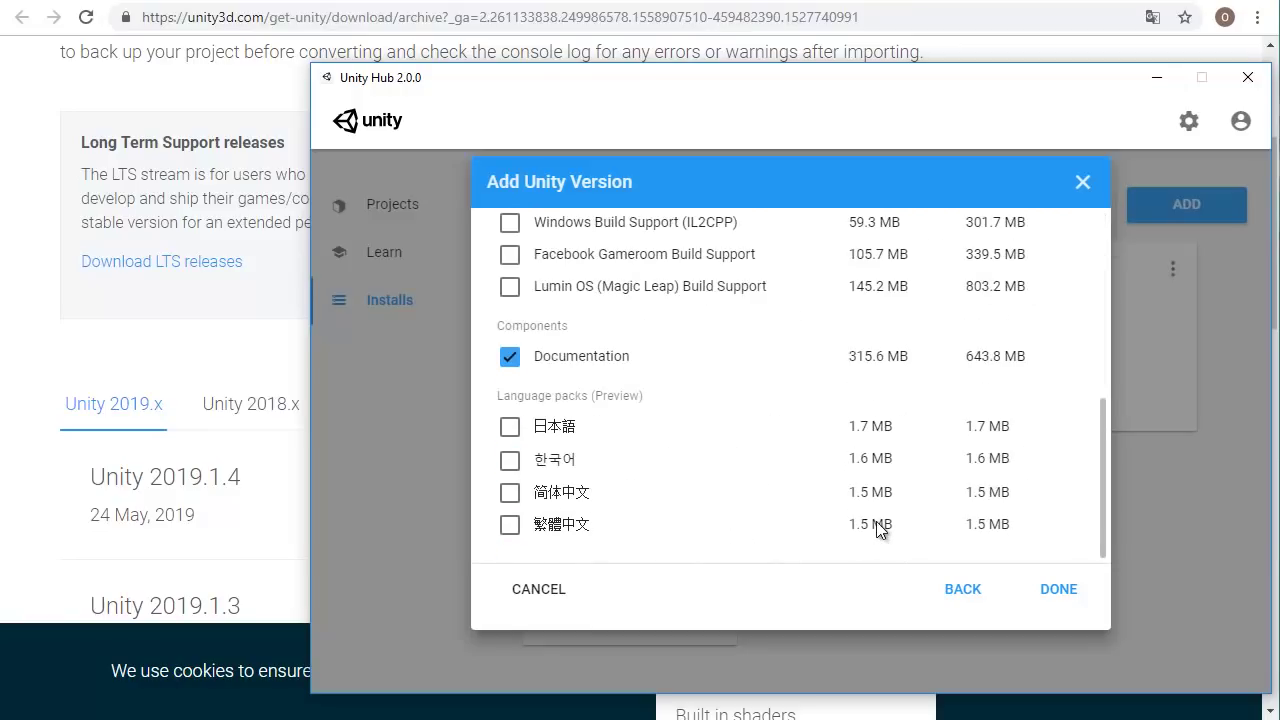
{"action": "scroll", "coordinate": [876, 528], "scroll_direction": "up", "scroll_amount": 5}
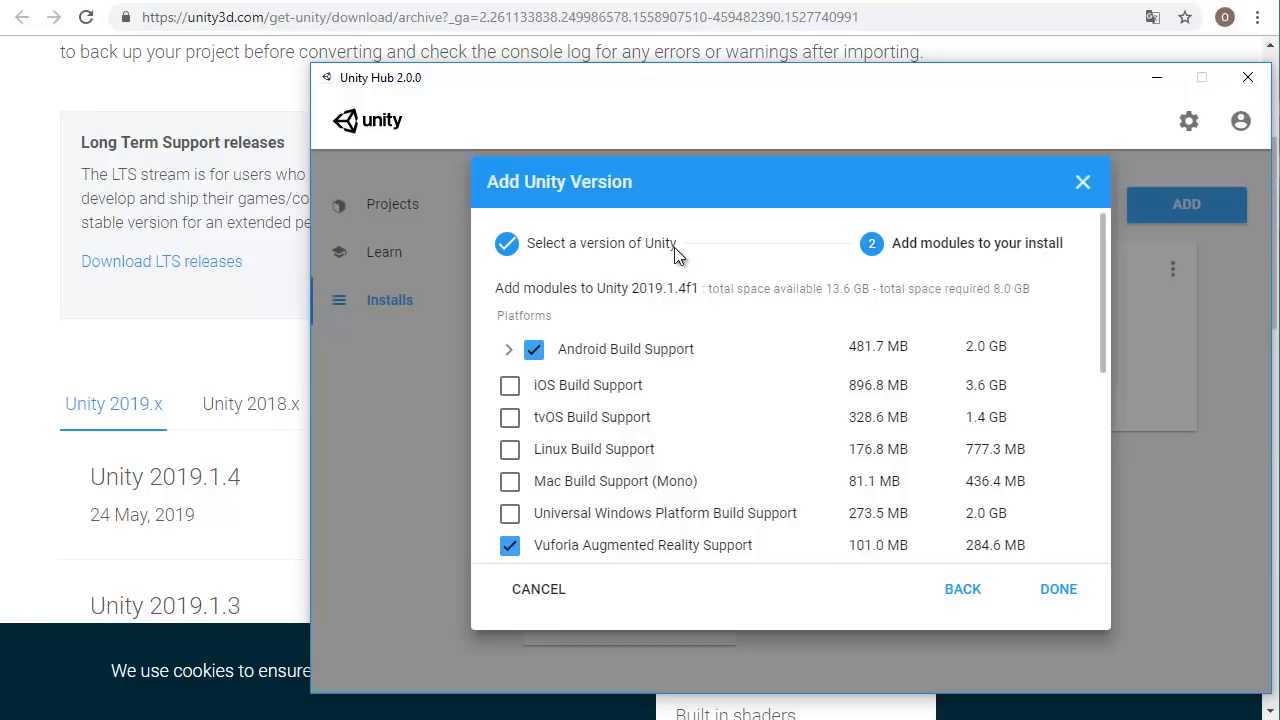
{"action": "scroll", "coordinate": [680, 262], "scroll_direction": "down", "scroll_amount": 2}
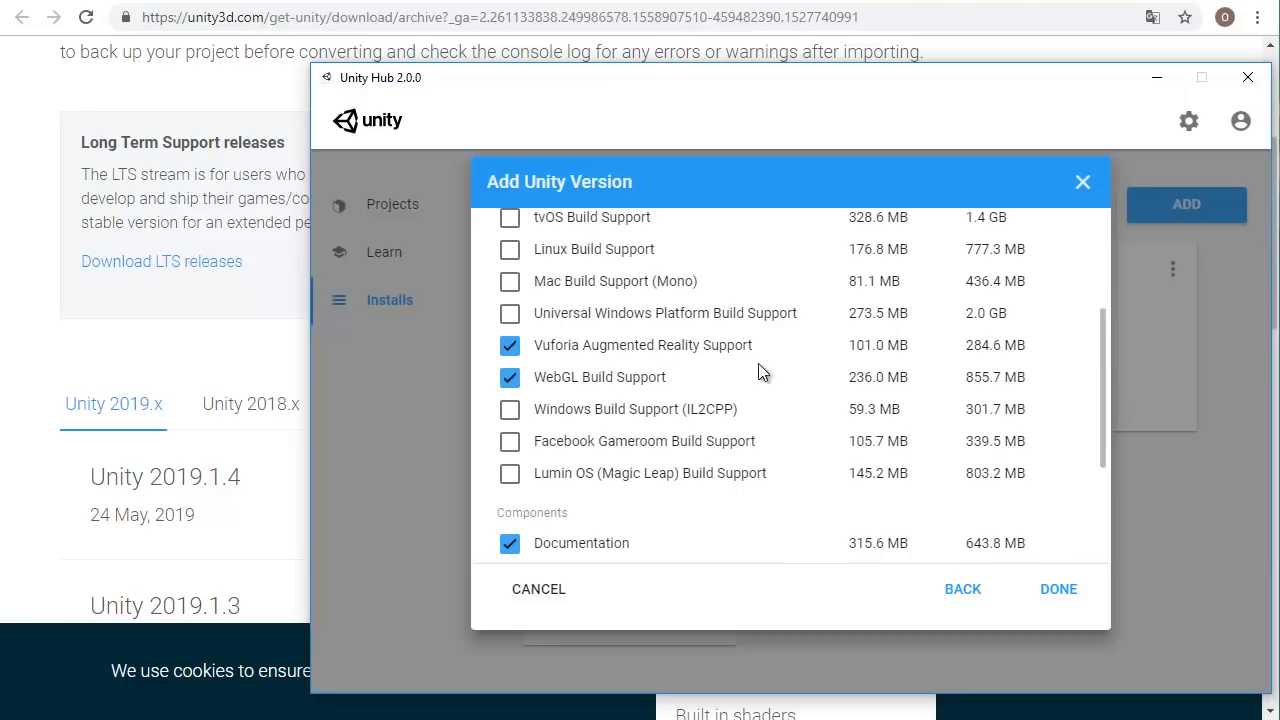
{"action": "scroll", "coordinate": [758, 372], "scroll_direction": "up", "scroll_amount": 2}
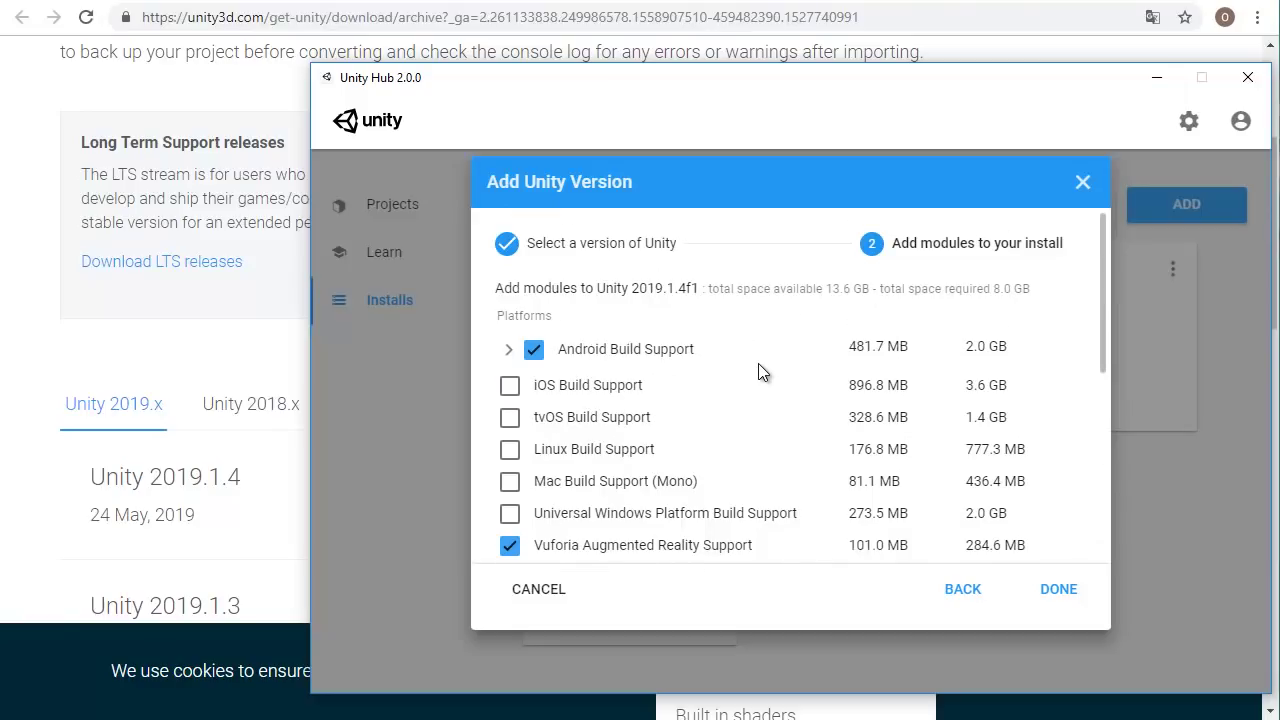
{"action": "left_click", "coordinate": [1052, 590]}
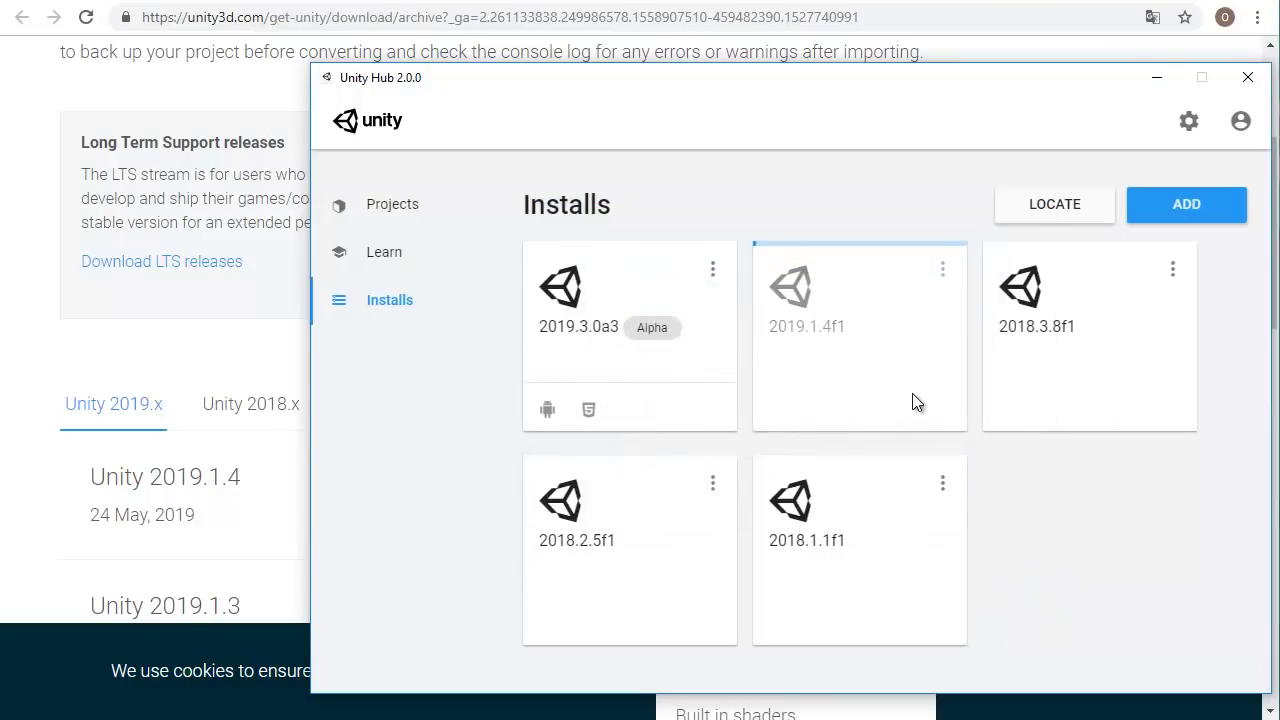
Cancel the 2019.1.4f1 install in Hub and bring the Unity download archive page forward.
{"action": "left_click", "coordinate": [942, 270]}
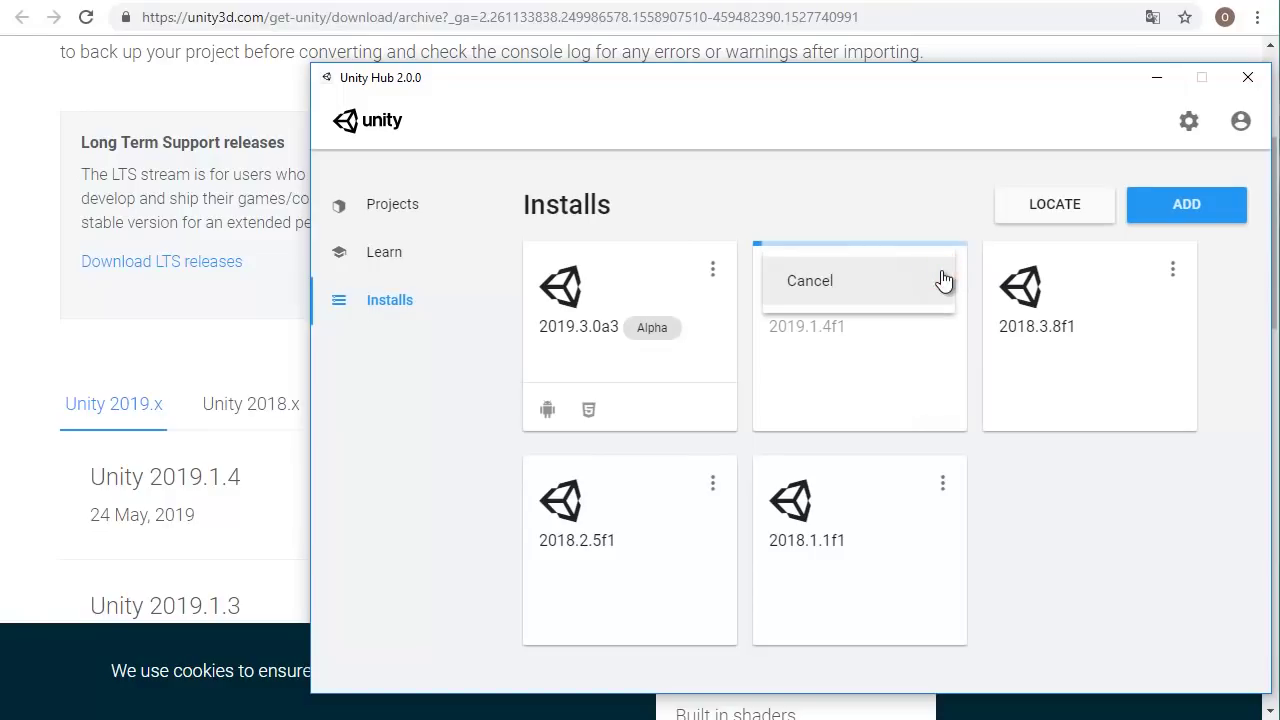
{"action": "left_click", "coordinate": [783, 280]}
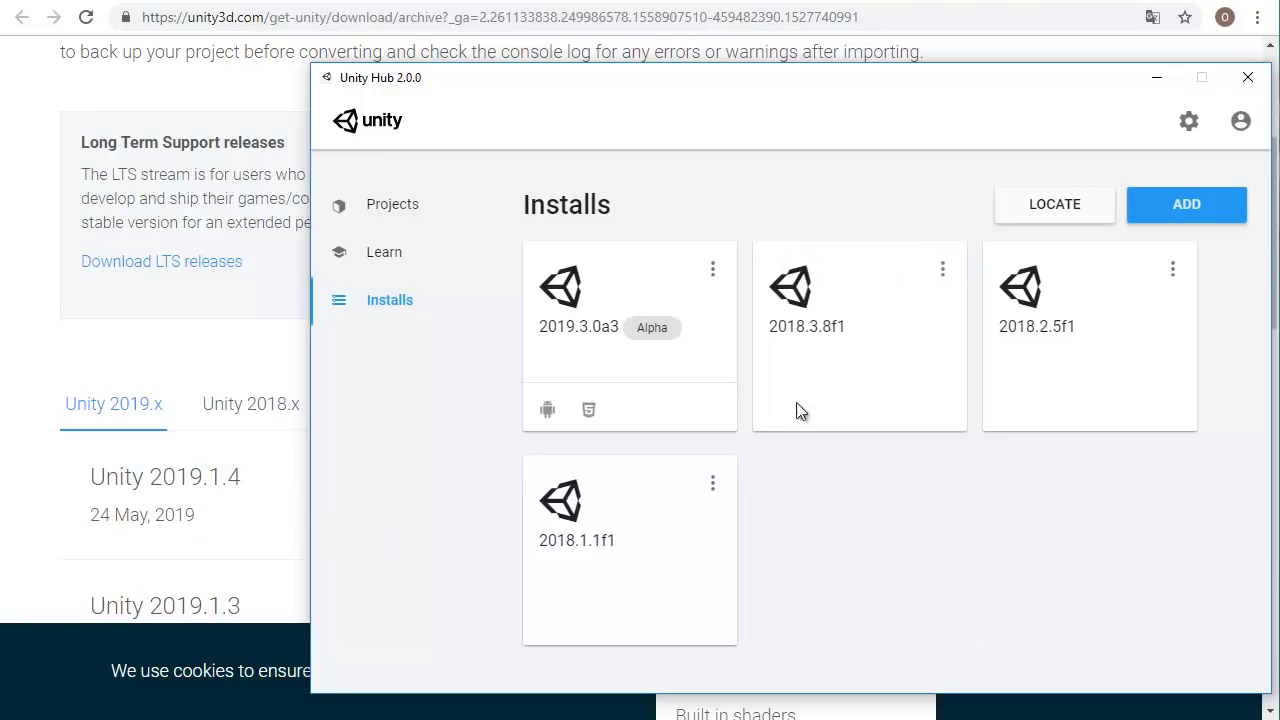
{"action": "left_click", "coordinate": [178, 352]}
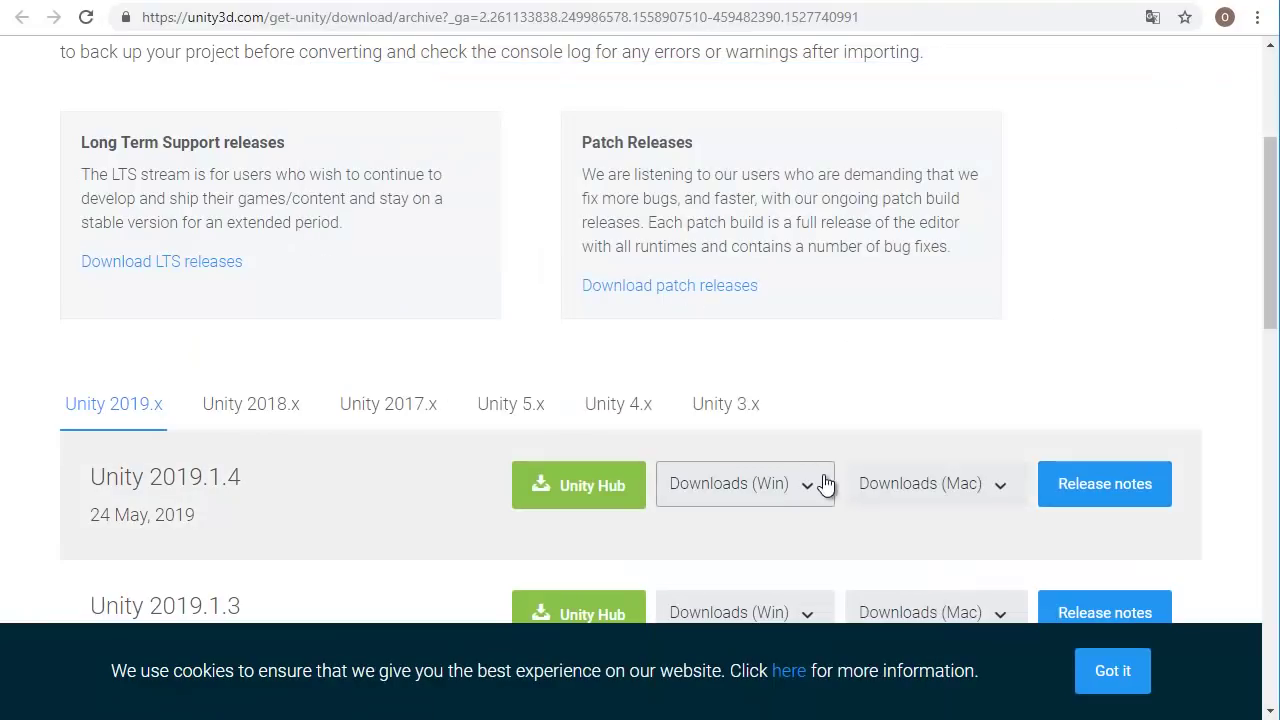
Download the Unity 2019.1.4 Windows installer from the archive and run it.
{"action": "left_click", "coordinate": [806, 485]}
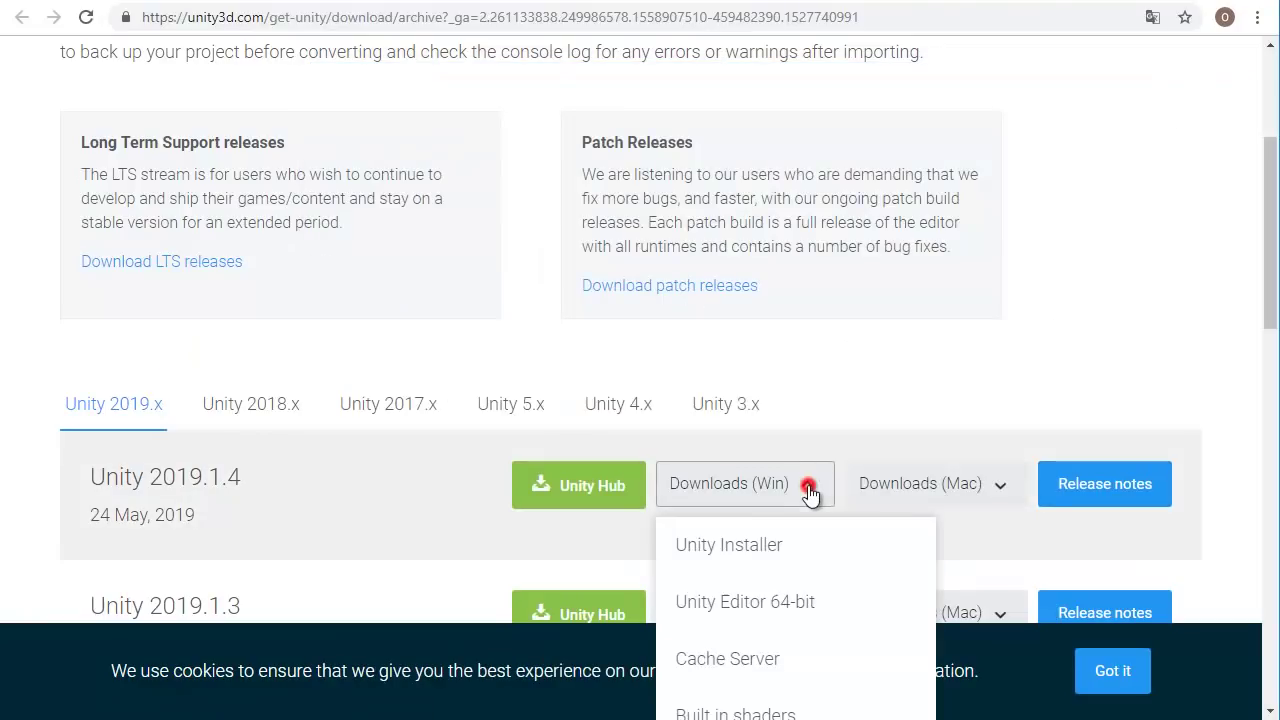
{"action": "left_click", "coordinate": [733, 553]}
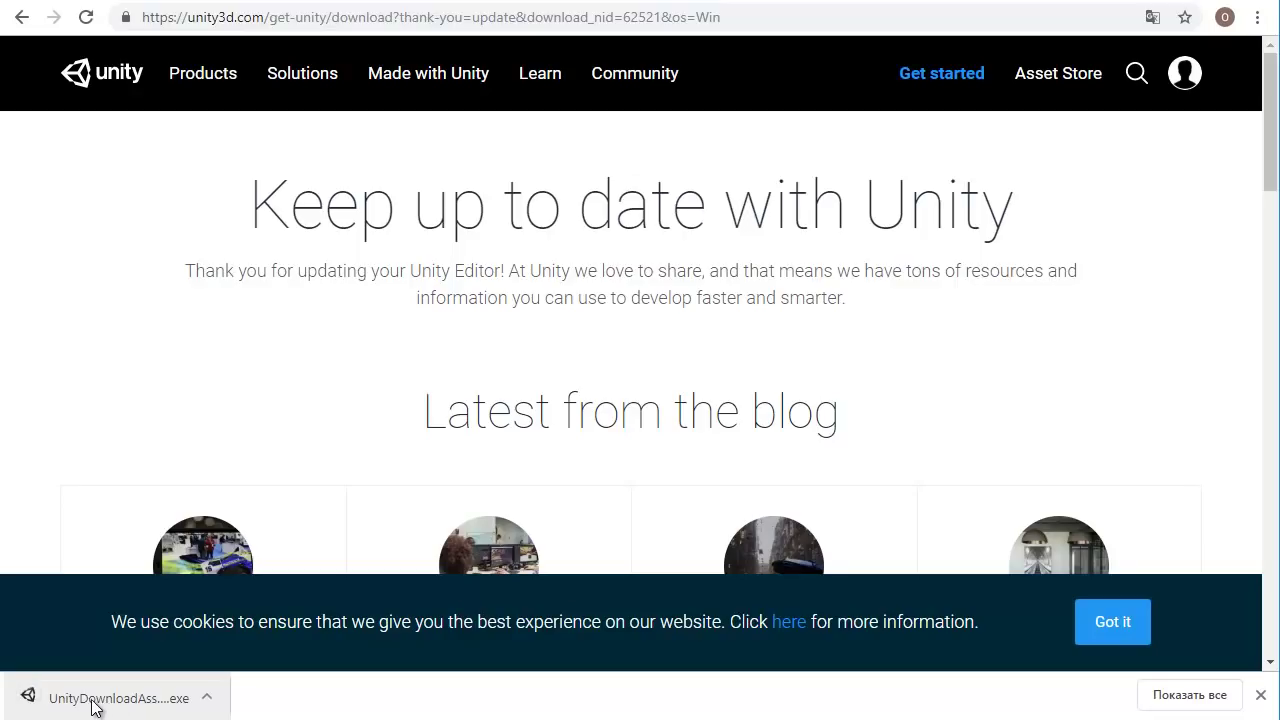
{"action": "left_click", "coordinate": [127, 700]}
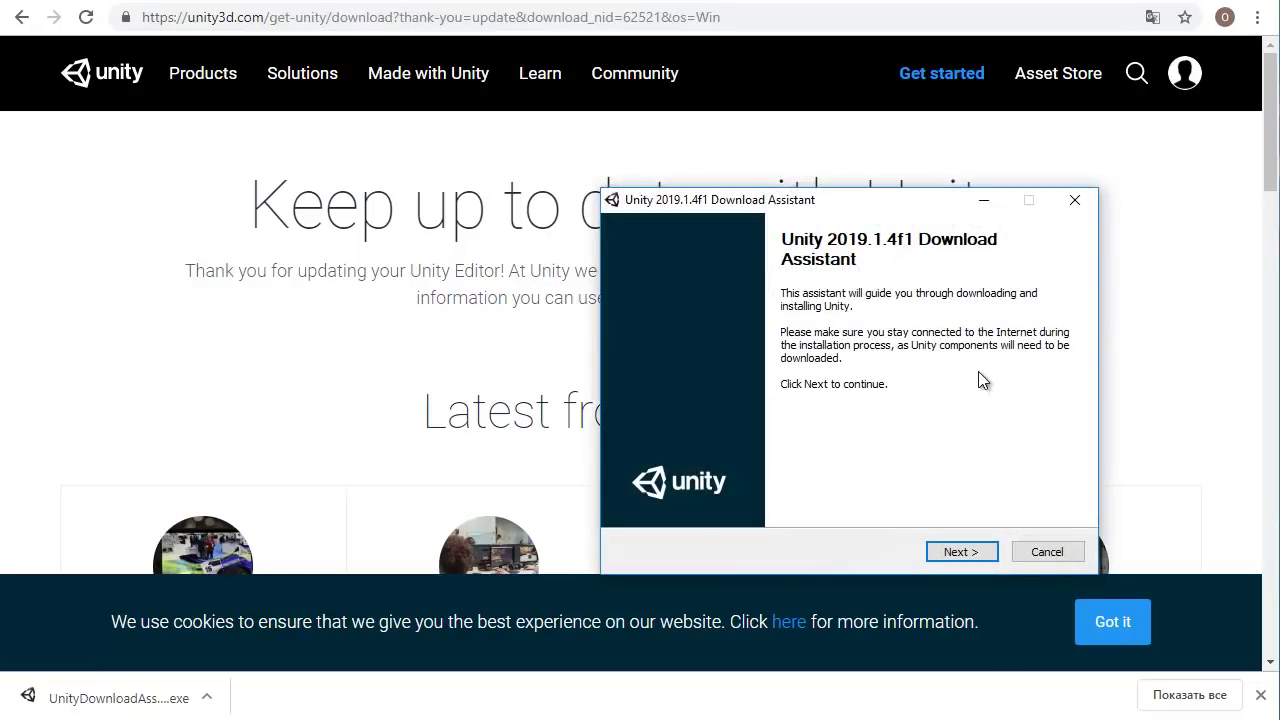
Accept the license terms and keep the default components in the Download Assistant.
{"action": "key", "text": "Return"}
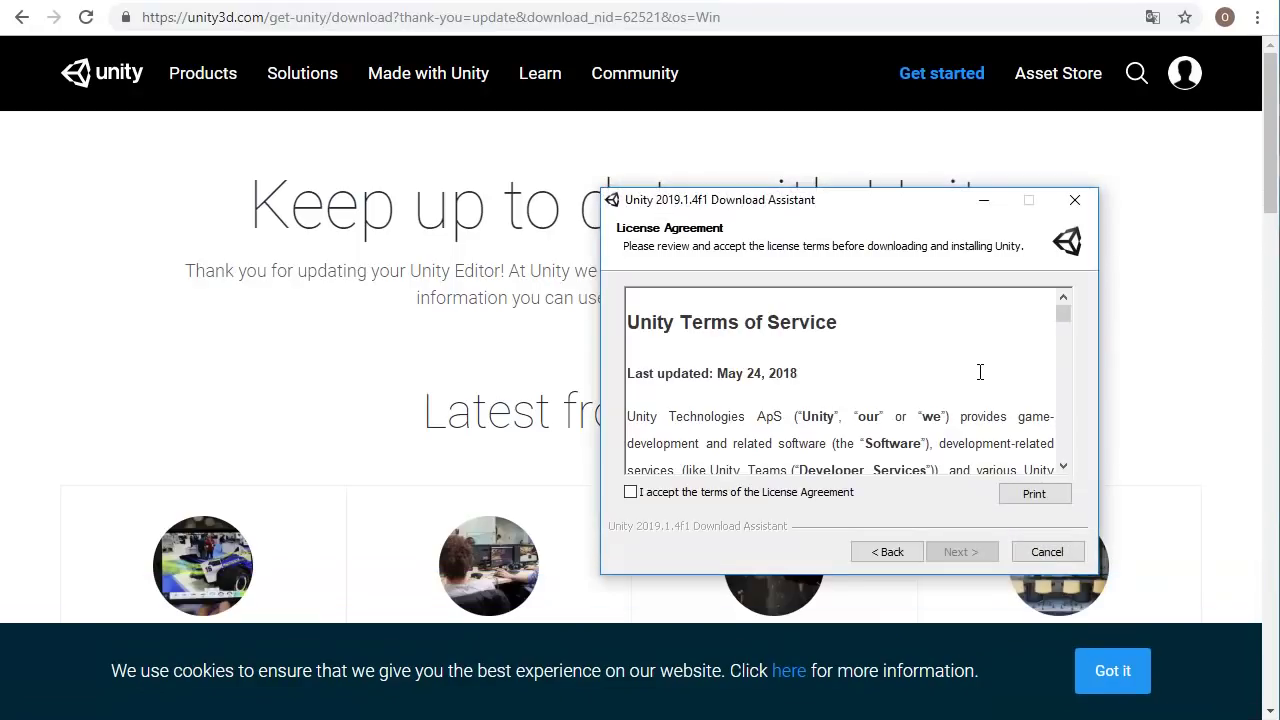
{"action": "key", "text": "space"}
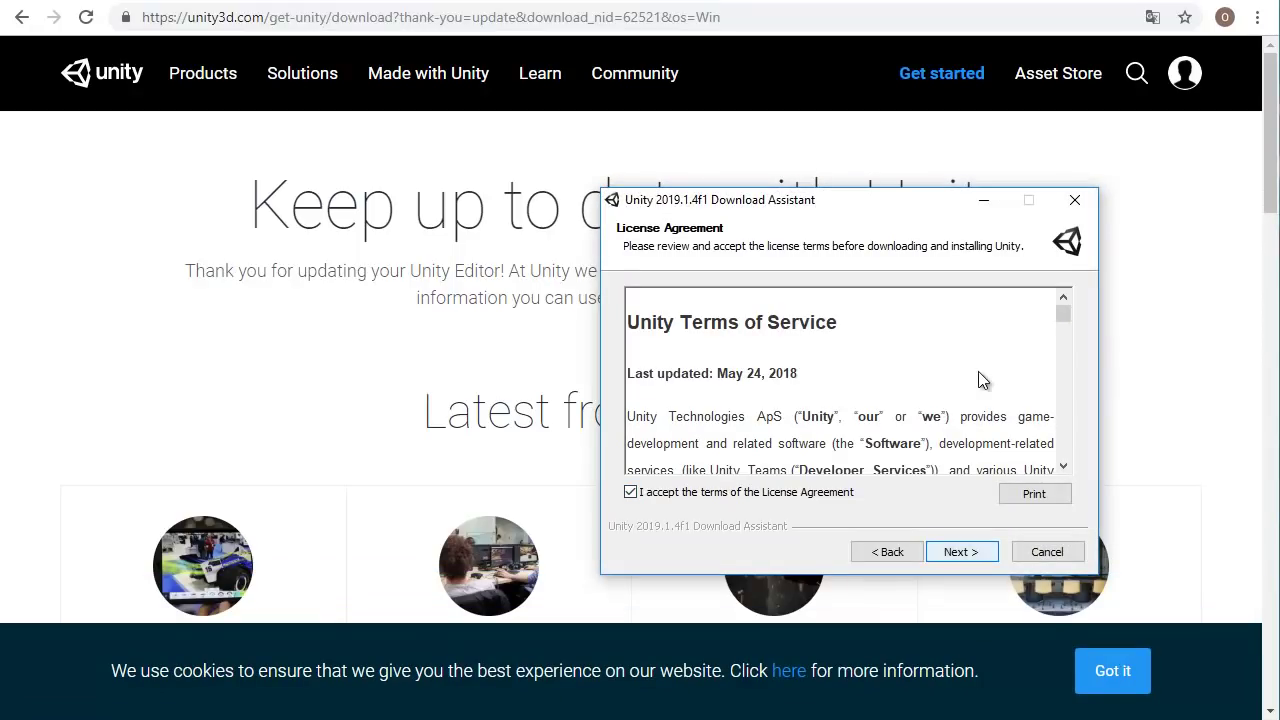
{"action": "key", "text": "Return"}
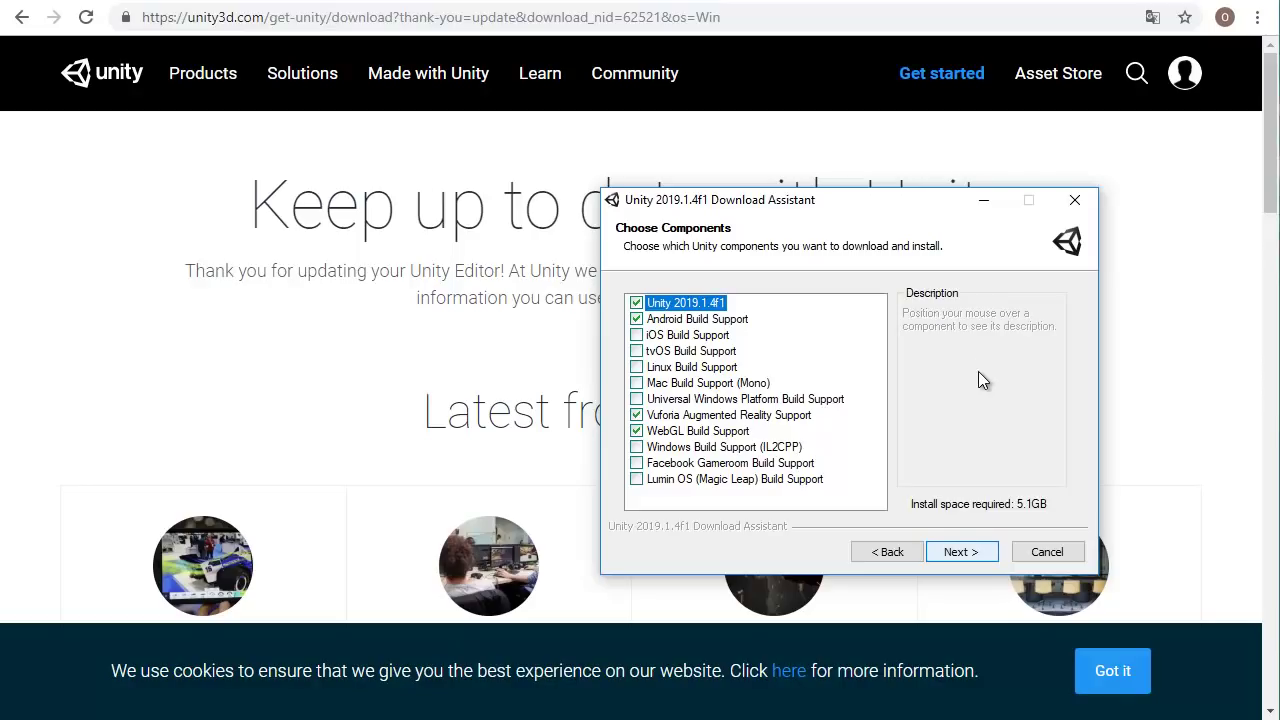
{"action": "key", "text": "Return"}
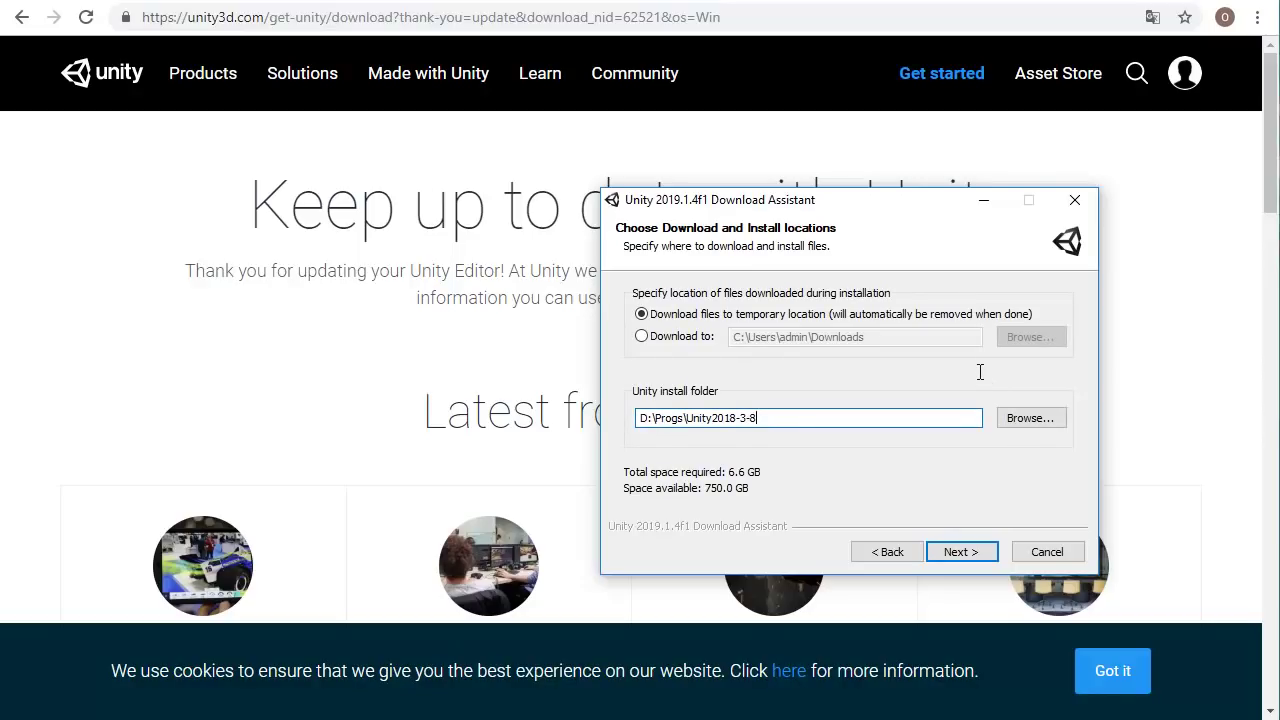
Set the install folder to D:\Progs\Unity2019-1-4 and start installing.
{"action": "key", "text": "shift+Left"}
{"action": "key", "text": "shift+Left"}
{"action": "key", "text": "shift+Left"}
{"action": "type", "text": "9-1-4"}
{"action": "key", "text": "Return"}
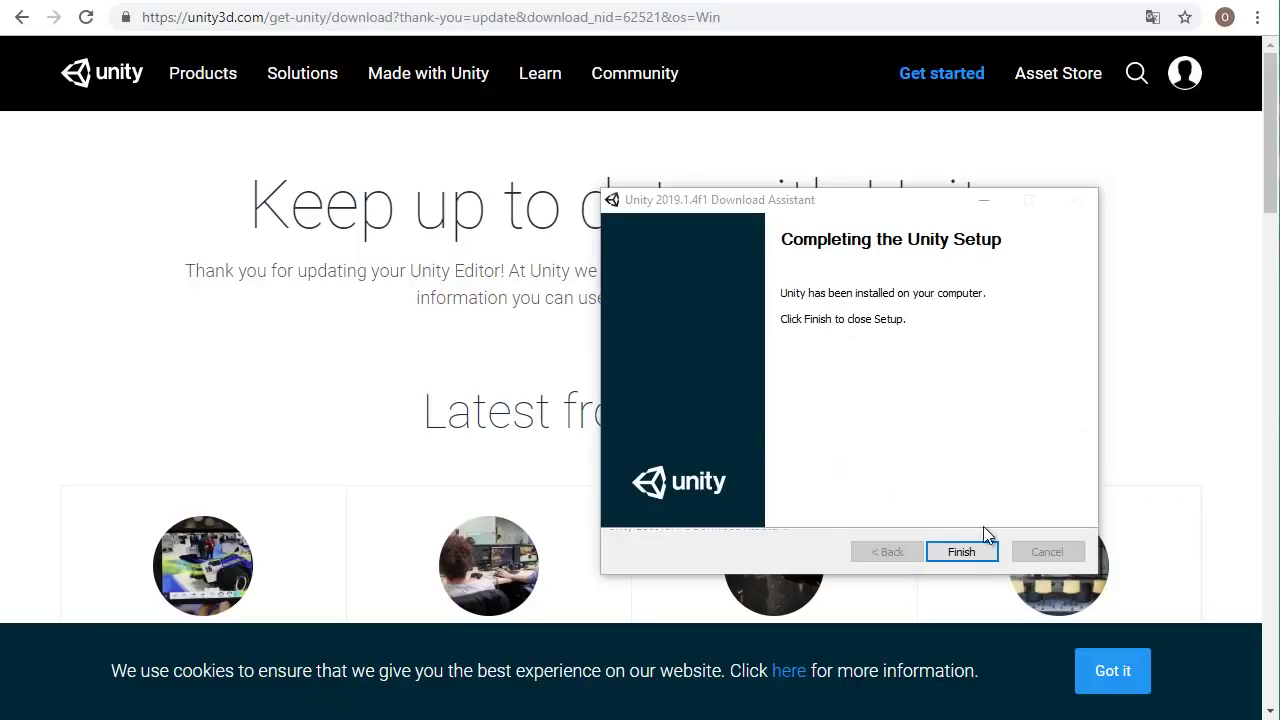
Close the Download Assistant with Finish once Unity 2019.1.4f1 has installed.
{"action": "left_click", "coordinate": [957, 556]}
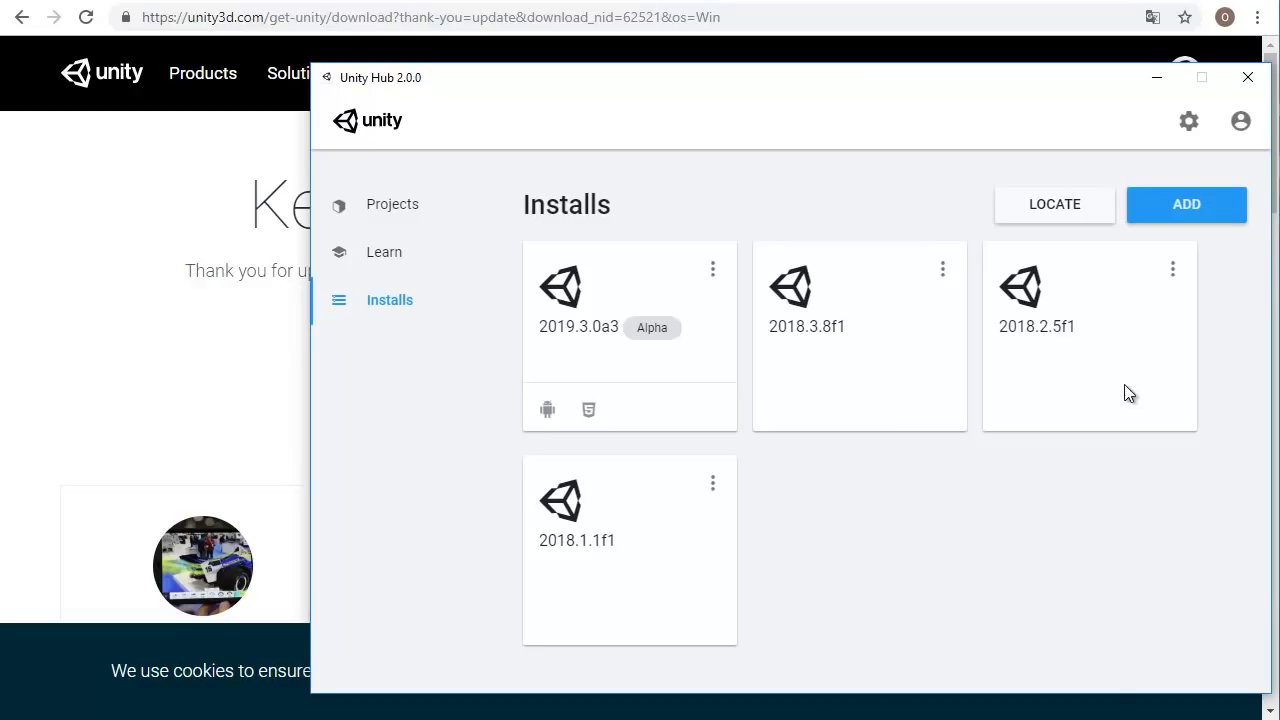
Locate Unity.exe in D:\Progs\Unity2019-1-4\Editor to register 2019.1.4f1, then show Projects.
{"action": "left_click", "coordinate": [1058, 210]}
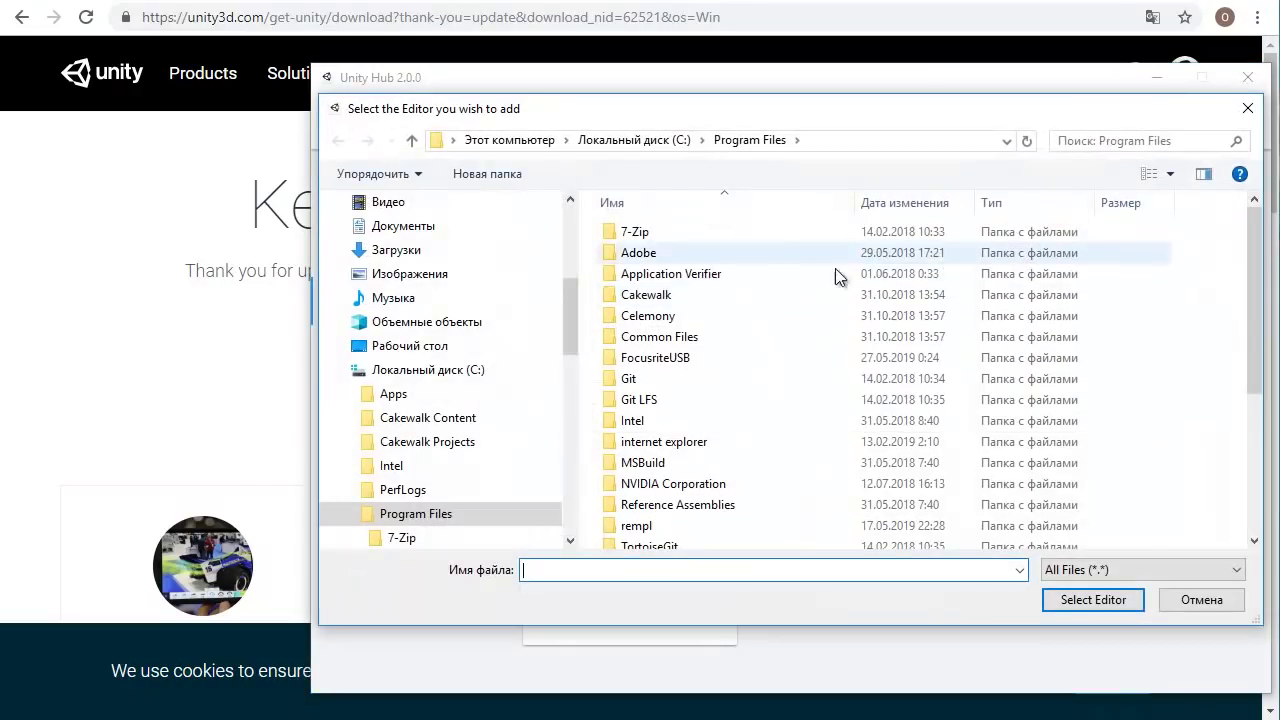
{"action": "left_click_drag", "start_coordinate": [570, 345], "coordinate": [571, 520]}
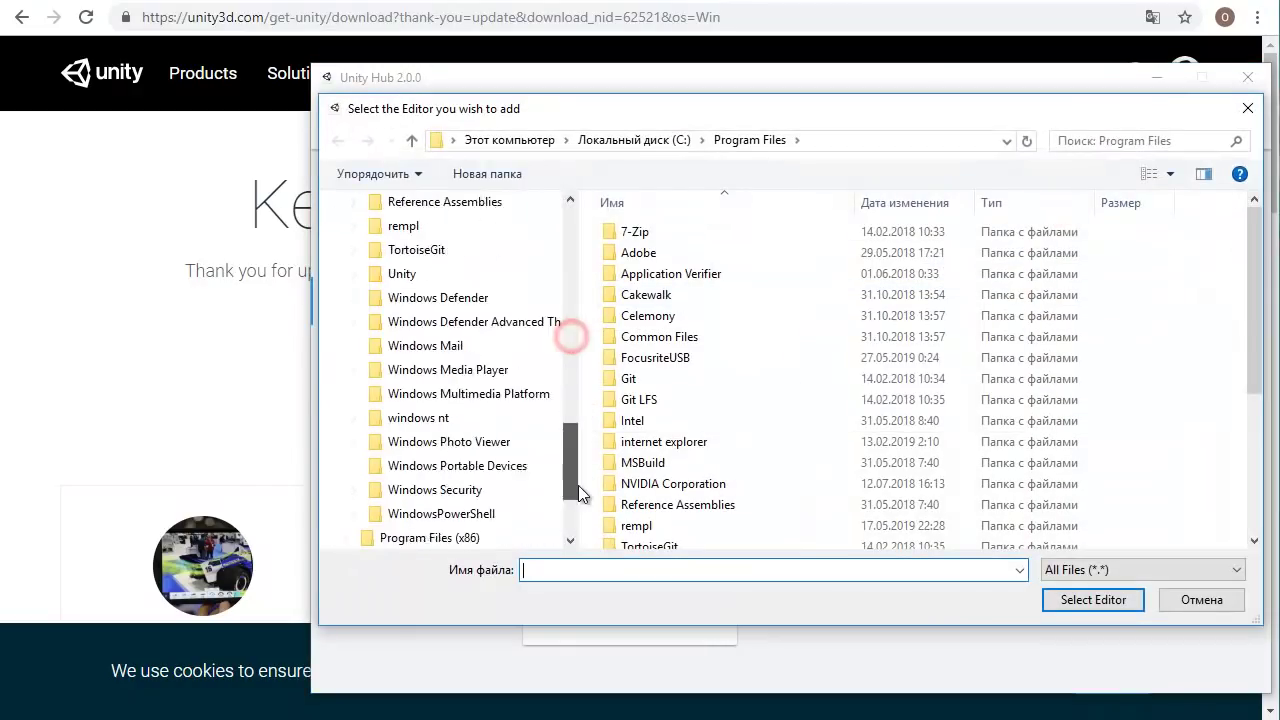
{"action": "left_click", "coordinate": [397, 497]}
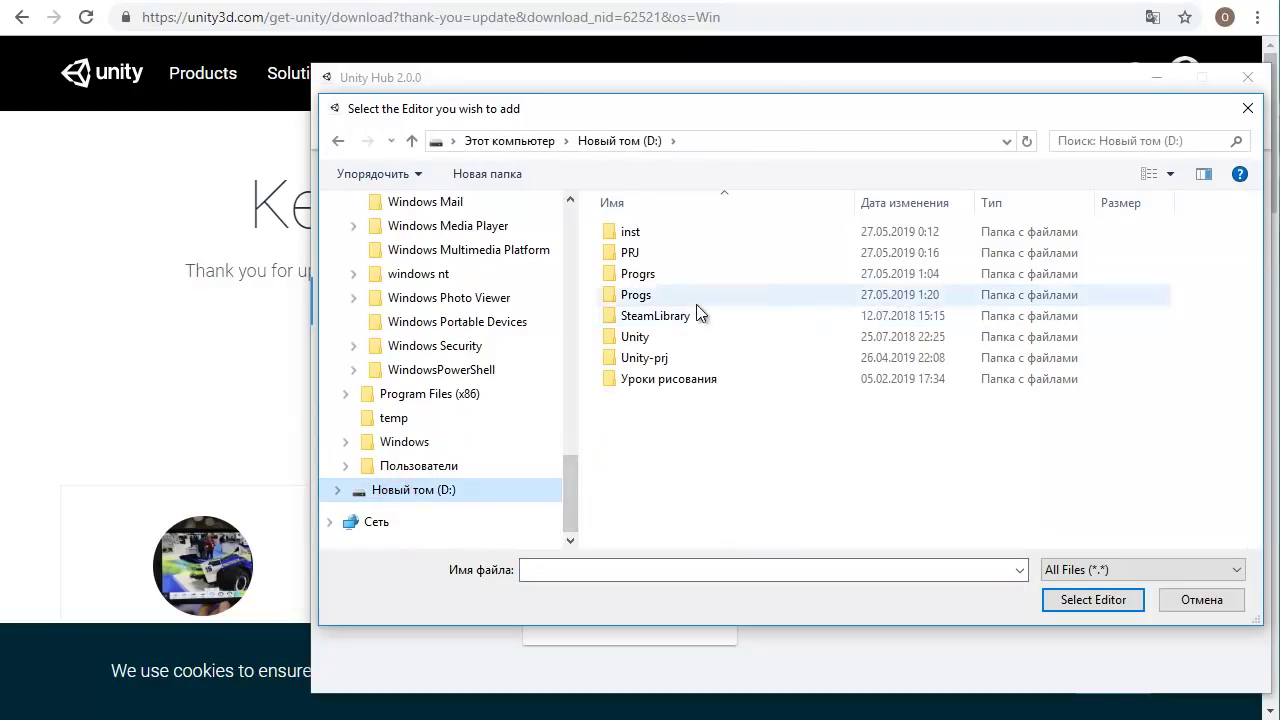
{"action": "double_click", "coordinate": [634, 294]}
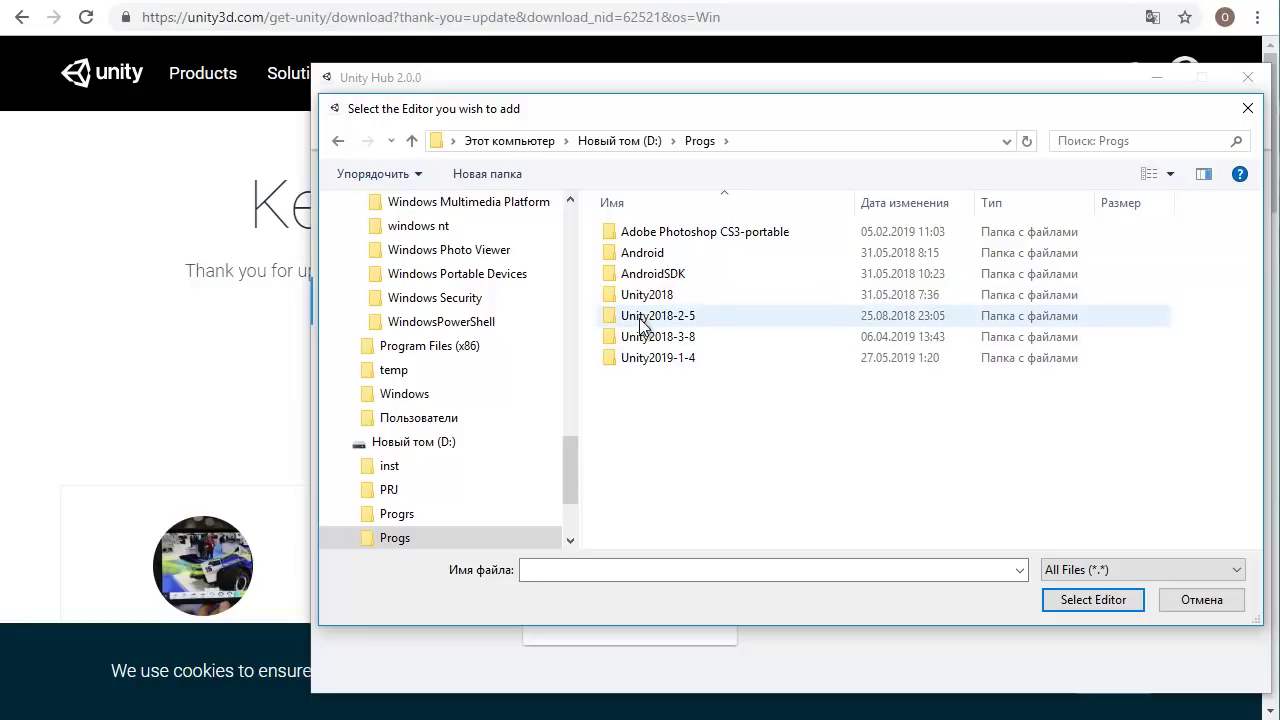
{"action": "double_click", "coordinate": [639, 362]}
{"action": "double_click", "coordinate": [638, 239]}
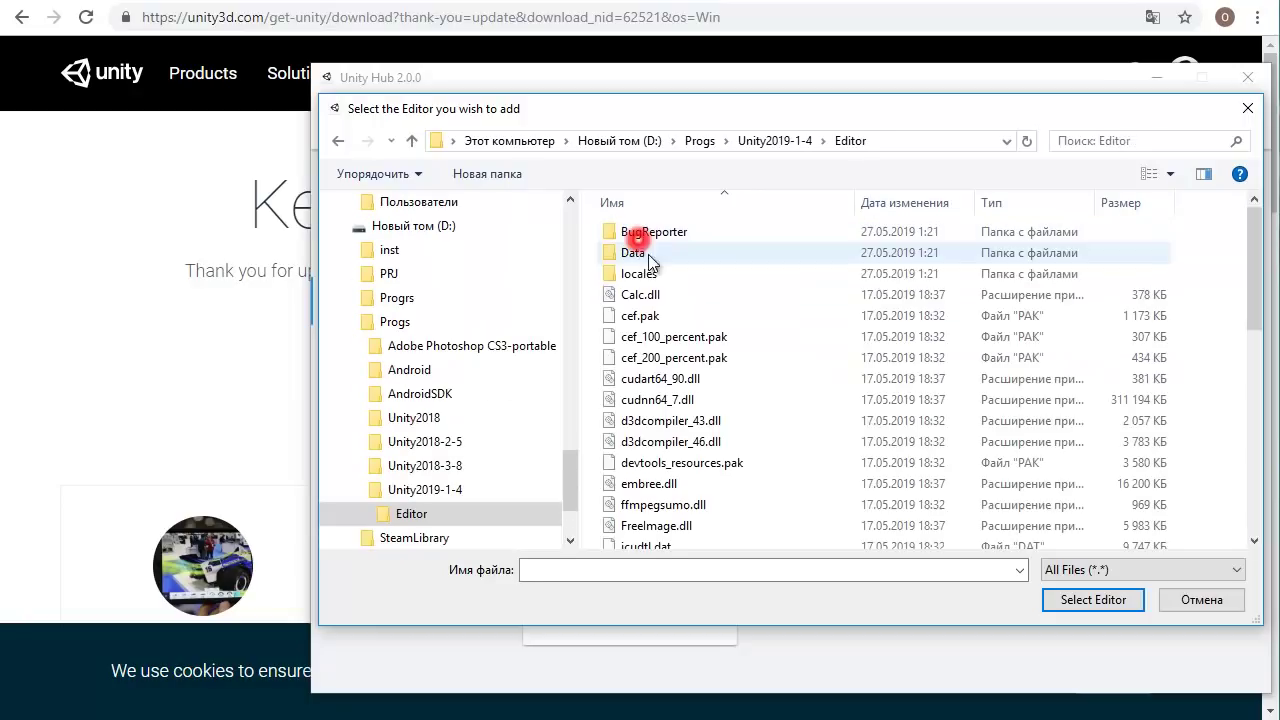
{"action": "scroll", "coordinate": [780, 346], "scroll_direction": "down", "scroll_amount": 2}
{"action": "scroll", "coordinate": [773, 348], "scroll_direction": "down", "scroll_amount": 4}
{"action": "scroll", "coordinate": [773, 348], "scroll_direction": "down", "scroll_amount": 3}
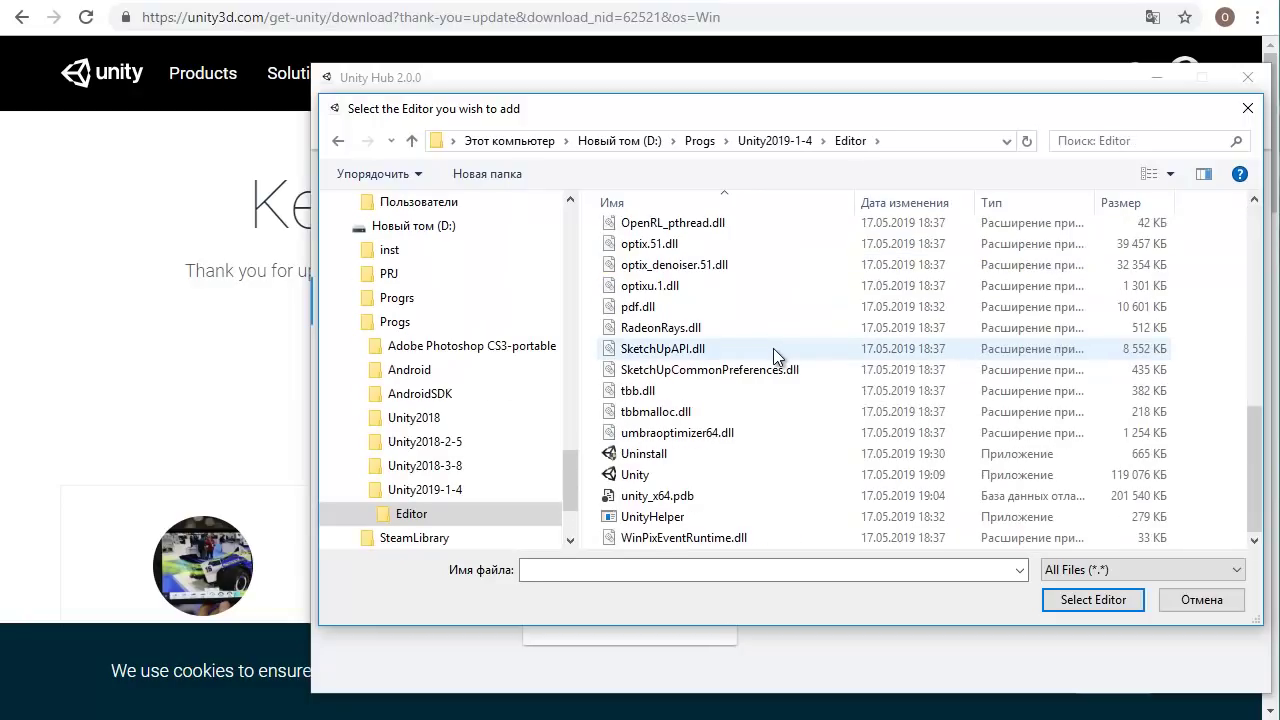
{"action": "left_click", "coordinate": [615, 476]}
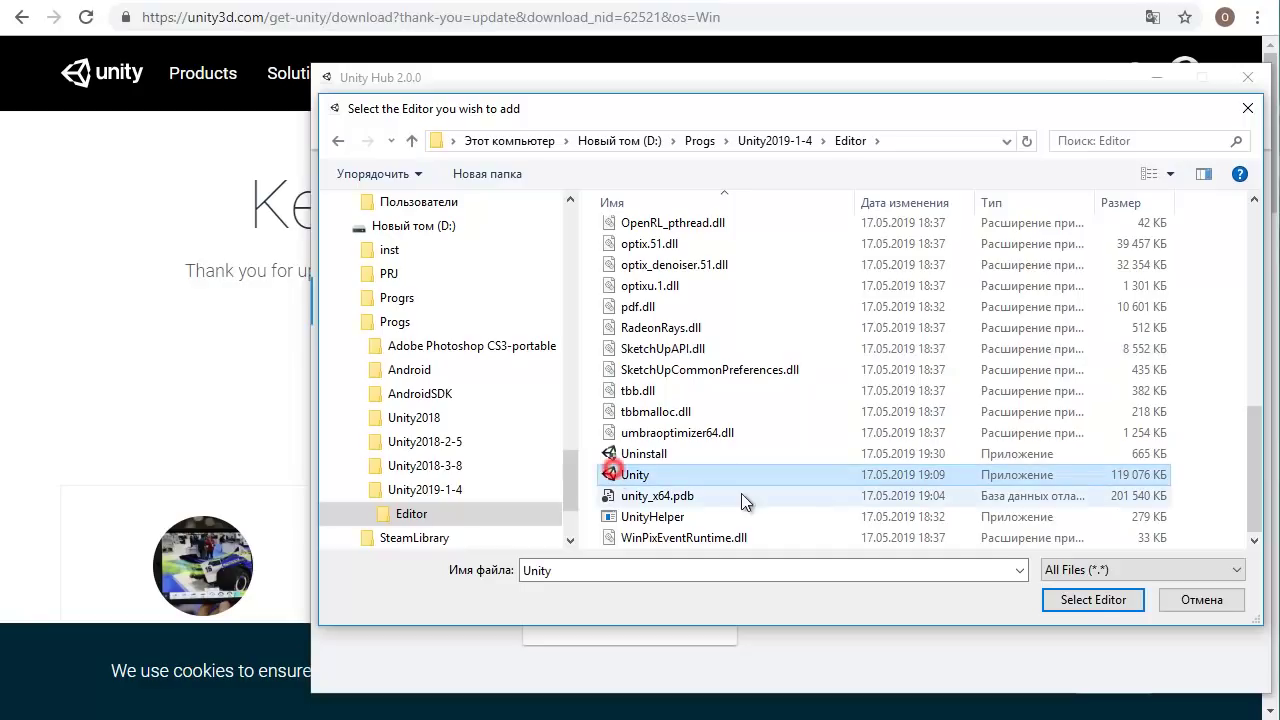
{"action": "left_click", "coordinate": [1093, 600]}
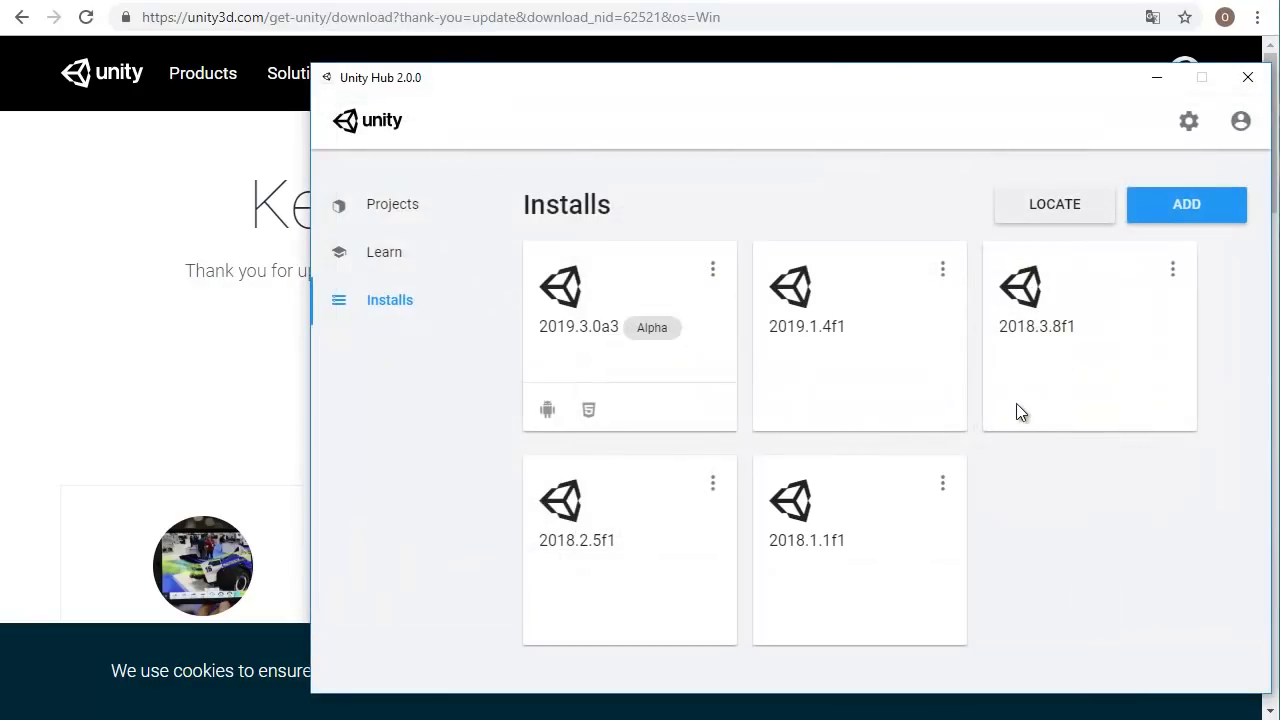
{"action": "left_click", "coordinate": [395, 223]}
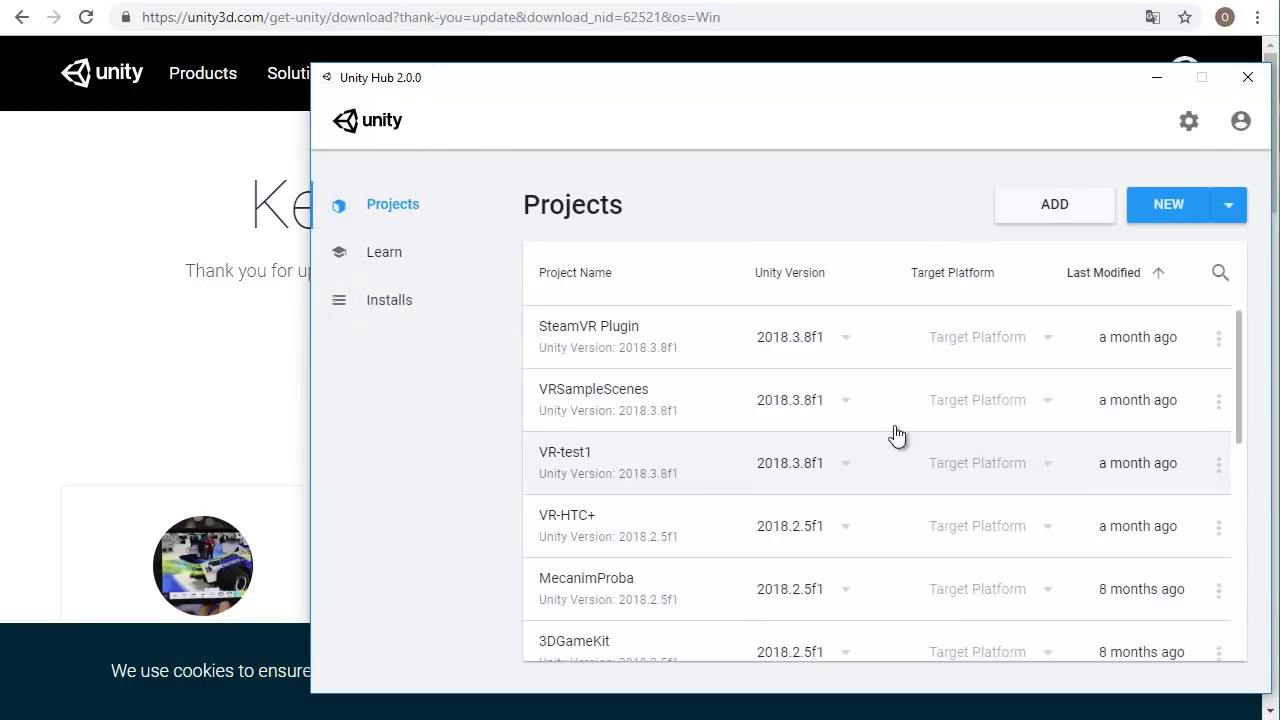
Create a new 3D project named test2019 and browse to drive D: for its location.
{"action": "left_click", "coordinate": [1183, 207]}
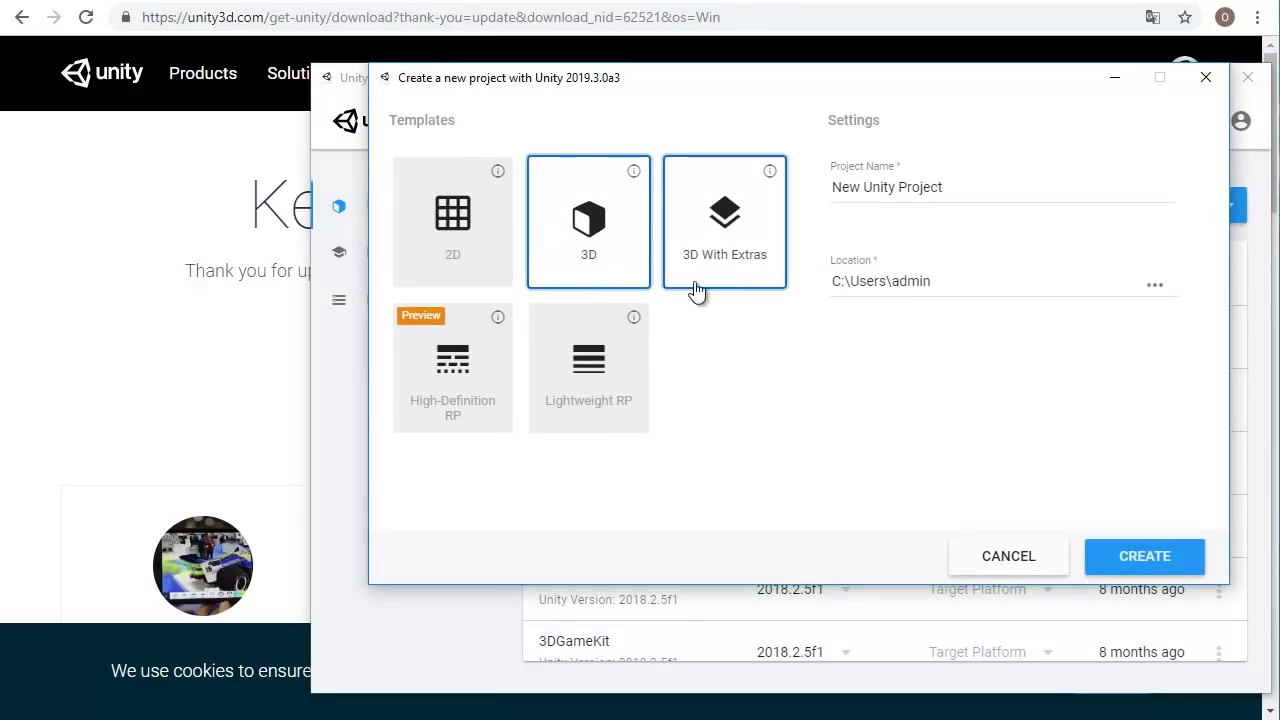
{"action": "triple_click", "coordinate": [974, 192]}
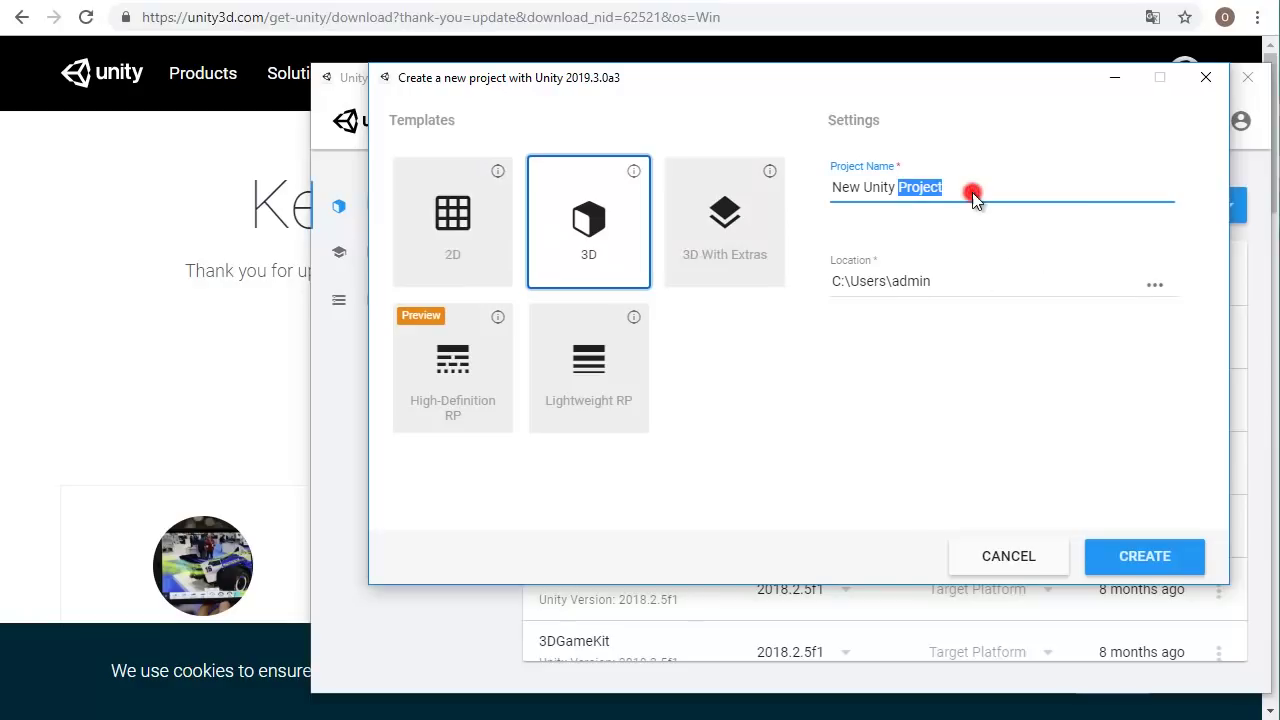
{"action": "type", "text": "test2019"}
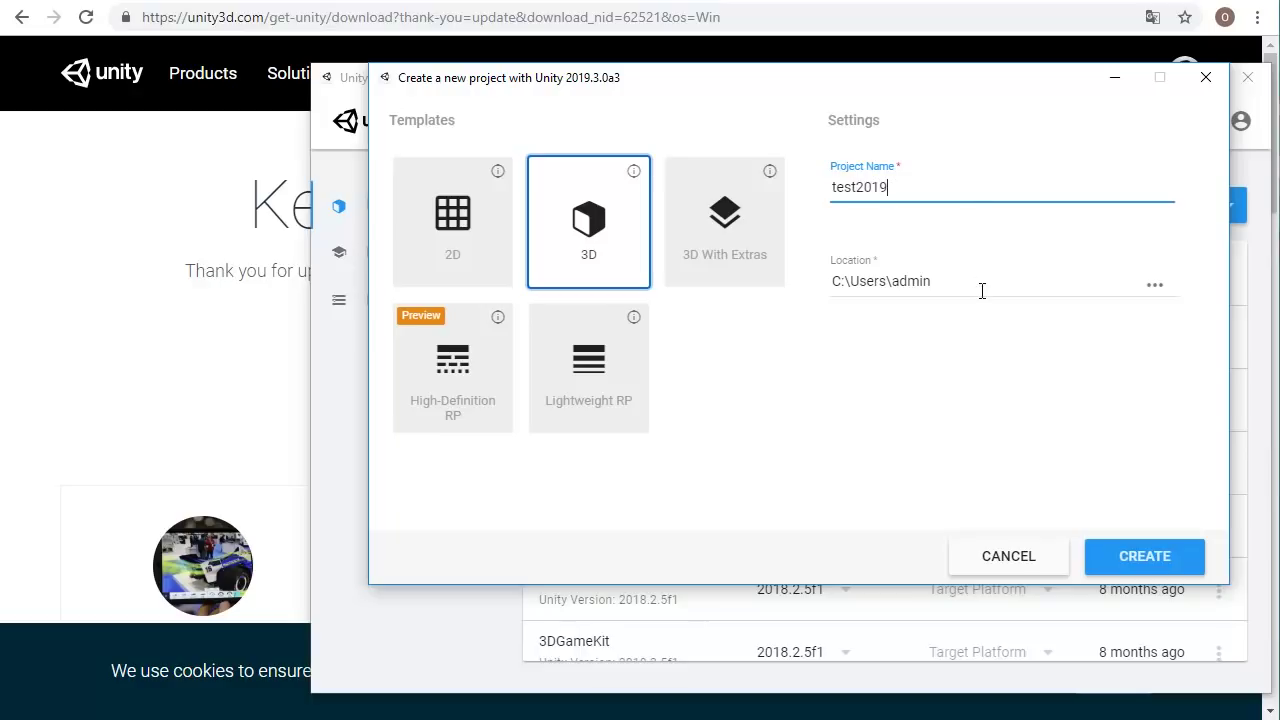
{"action": "left_click", "coordinate": [982, 291]}
{"action": "left_click", "coordinate": [1154, 285]}
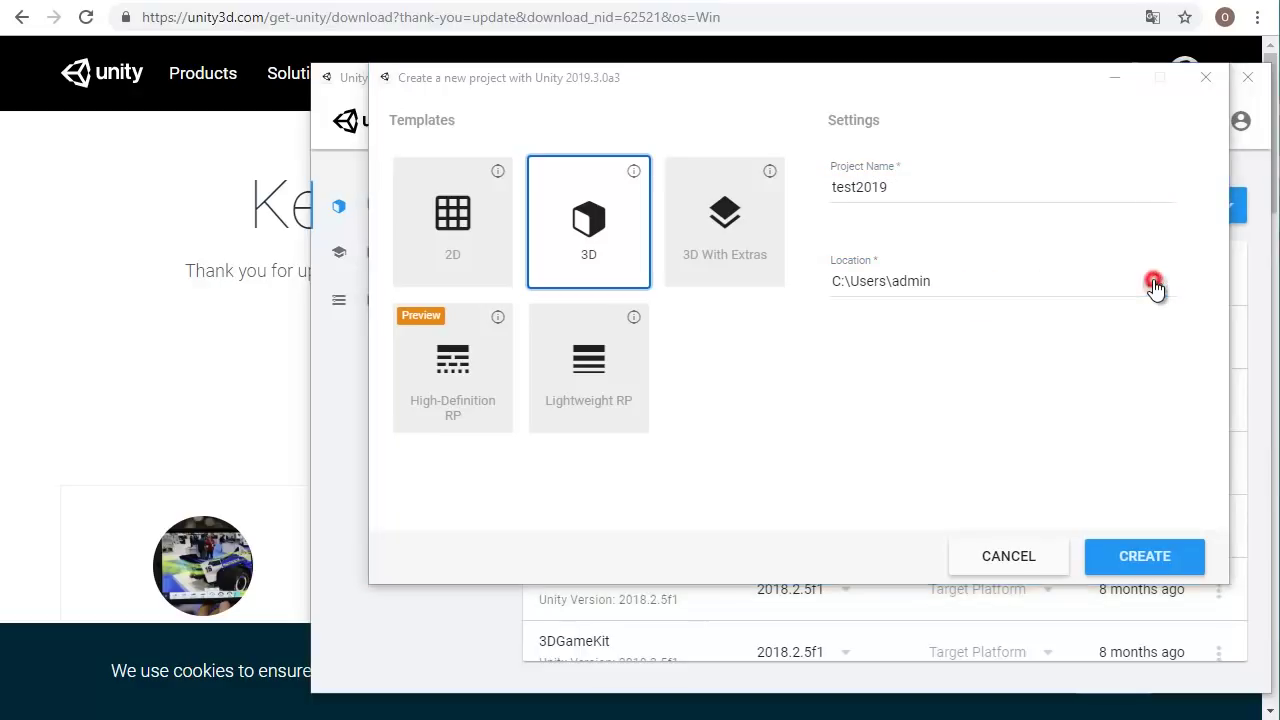
{"action": "left_click_drag", "start_coordinate": [575, 291], "coordinate": [562, 506]}
Choose the Unity folder on drive D: as the test2019 project location.
{"action": "left_click", "coordinate": [435, 498]}
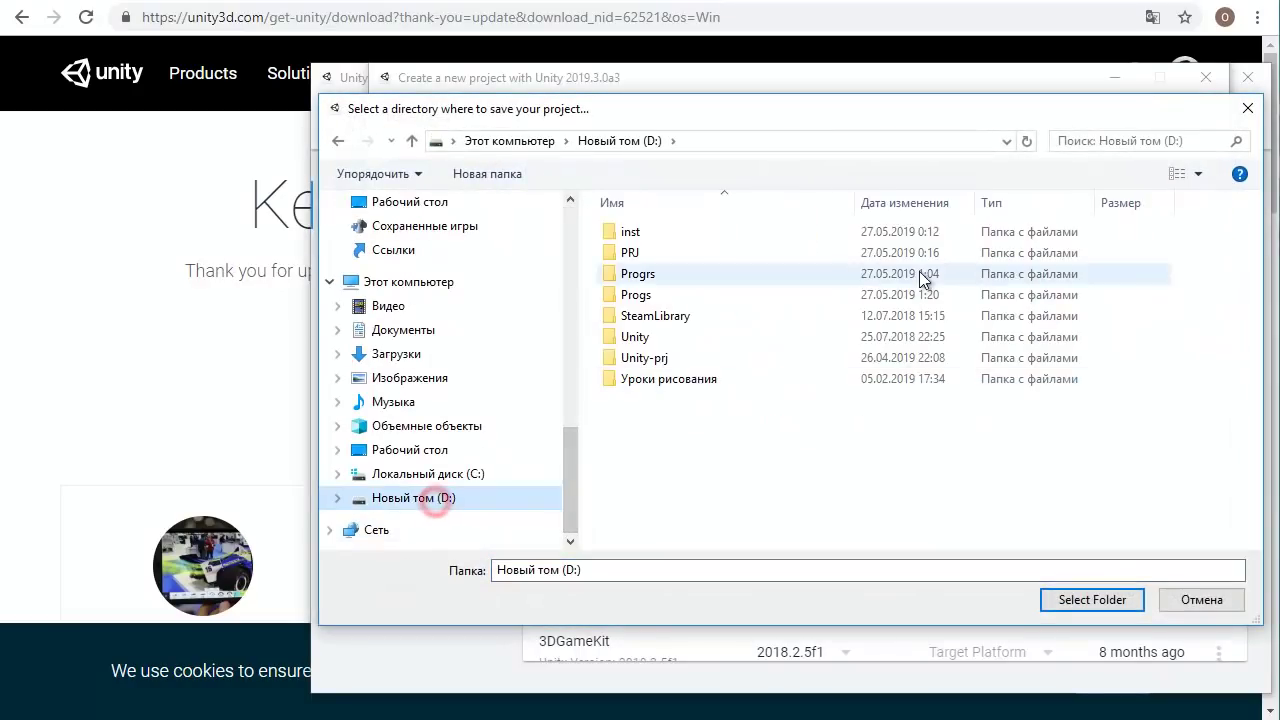
{"action": "double_click", "coordinate": [634, 338]}
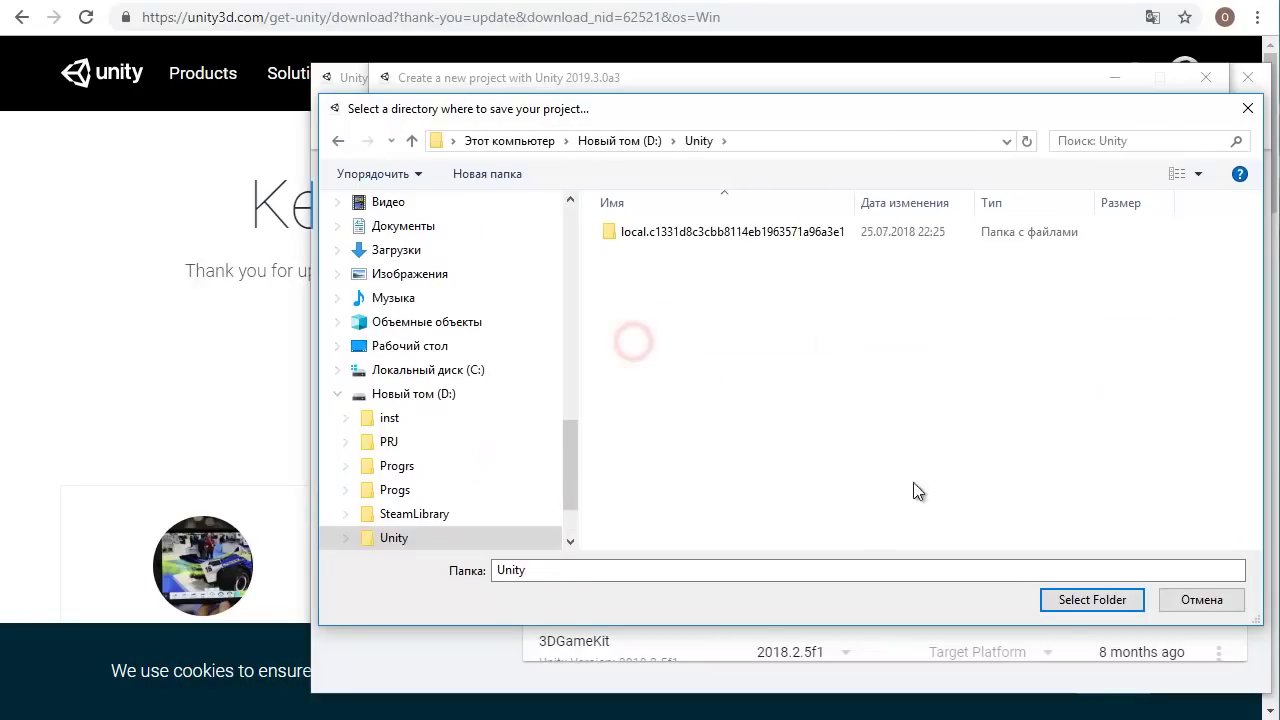
{"action": "left_click", "coordinate": [1075, 602]}
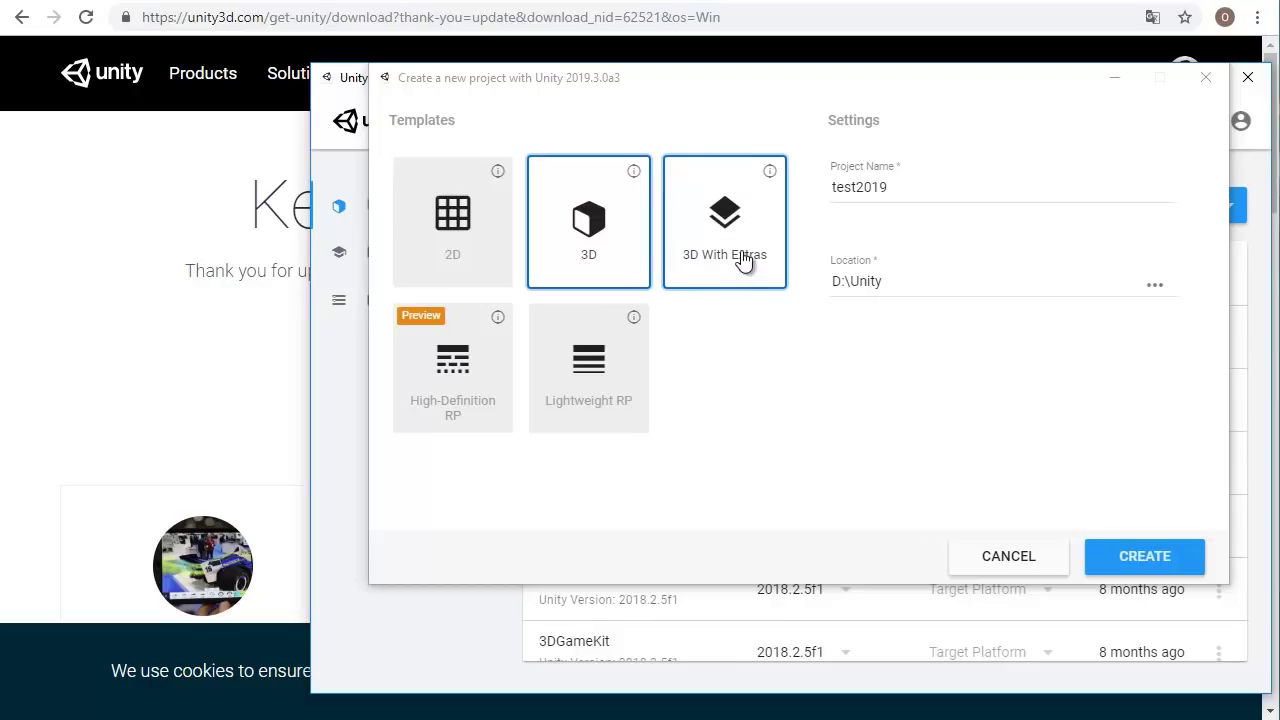
Pick the 3D With Extras template and create test2019 with Unity 2019.3.0a3.
{"action": "left_click", "coordinate": [735, 220]}
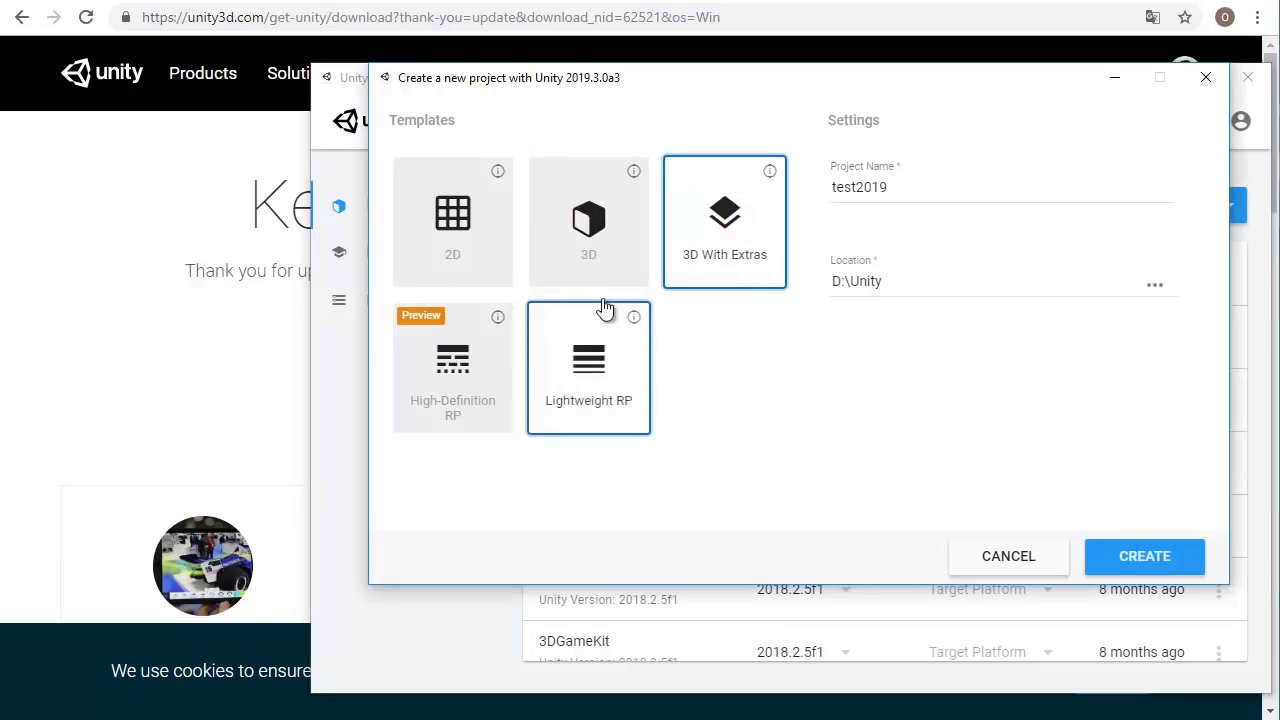
{"action": "left_click", "coordinate": [1127, 560]}
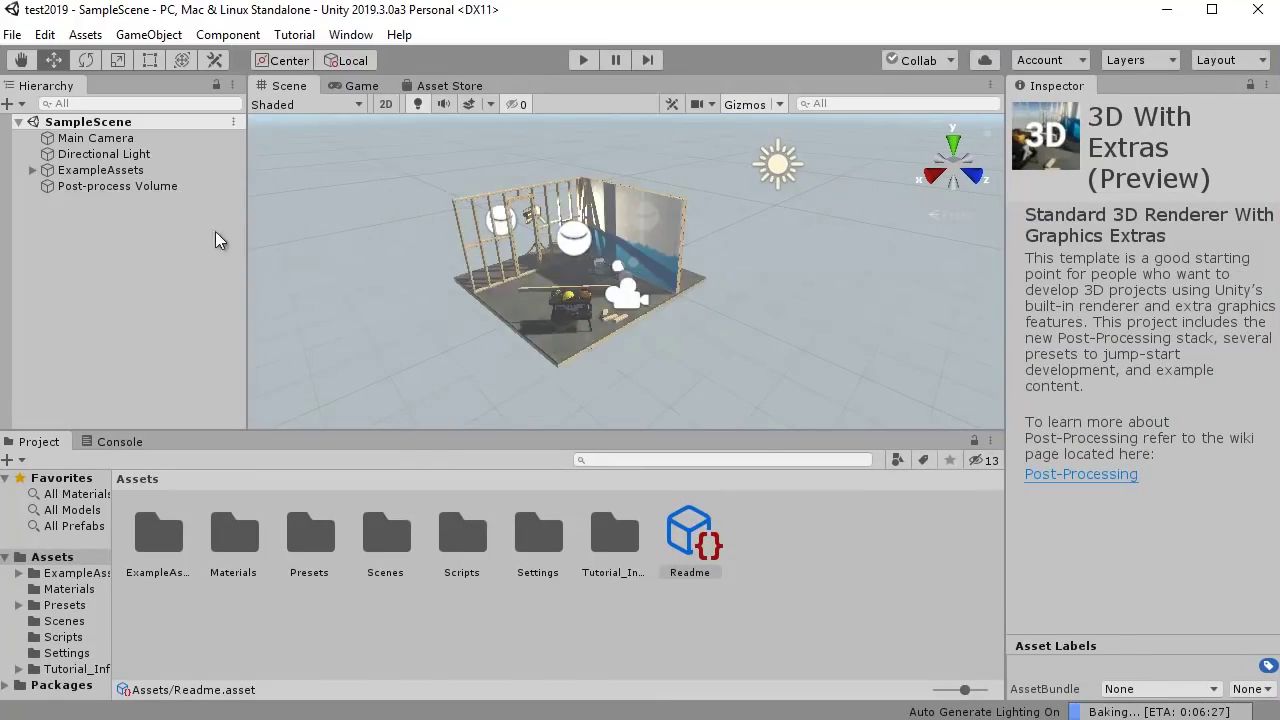
Zoom in and back out on the sample room in the Scene view.
{"action": "scroll", "coordinate": [417, 310], "scroll_direction": "up", "scroll_amount": 2}
{"action": "scroll", "coordinate": [417, 310], "scroll_direction": "up", "scroll_amount": 3}
{"action": "scroll", "coordinate": [417, 310], "scroll_direction": "up", "scroll_amount": 3}
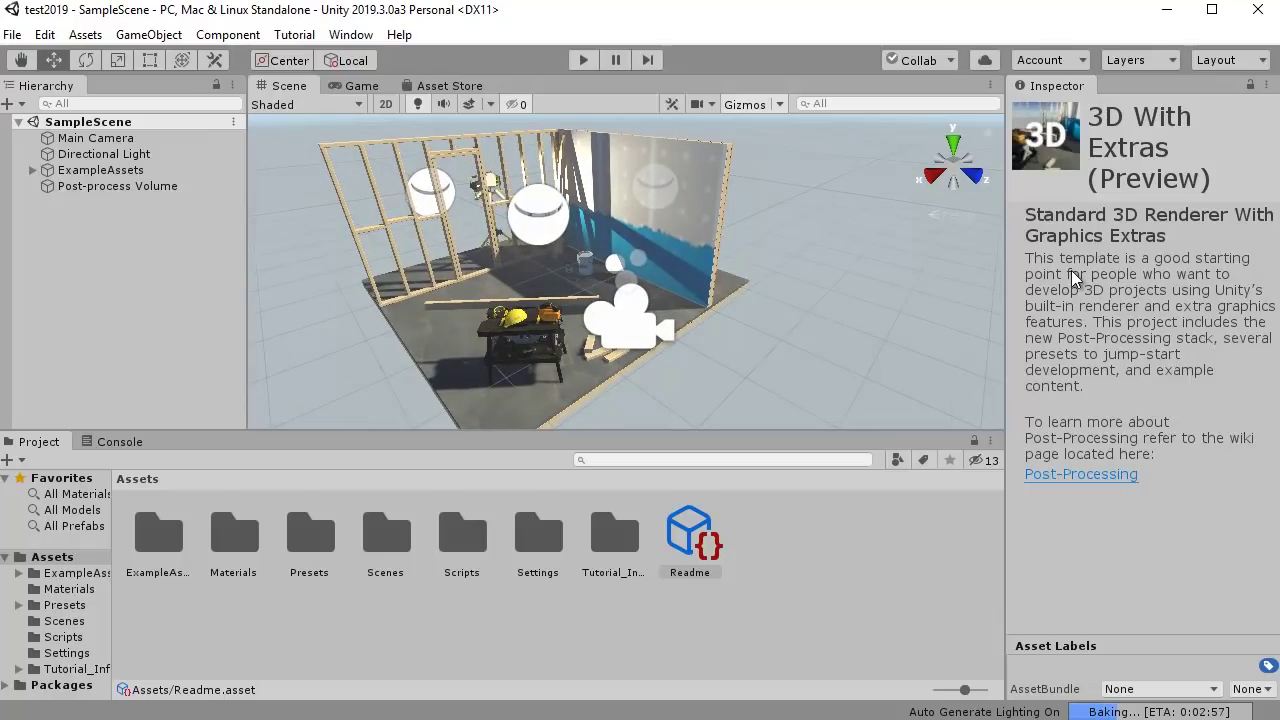
{"action": "scroll", "coordinate": [653, 298], "scroll_direction": "down", "scroll_amount": 1}
{"action": "scroll", "coordinate": [653, 298], "scroll_direction": "down", "scroll_amount": 1}
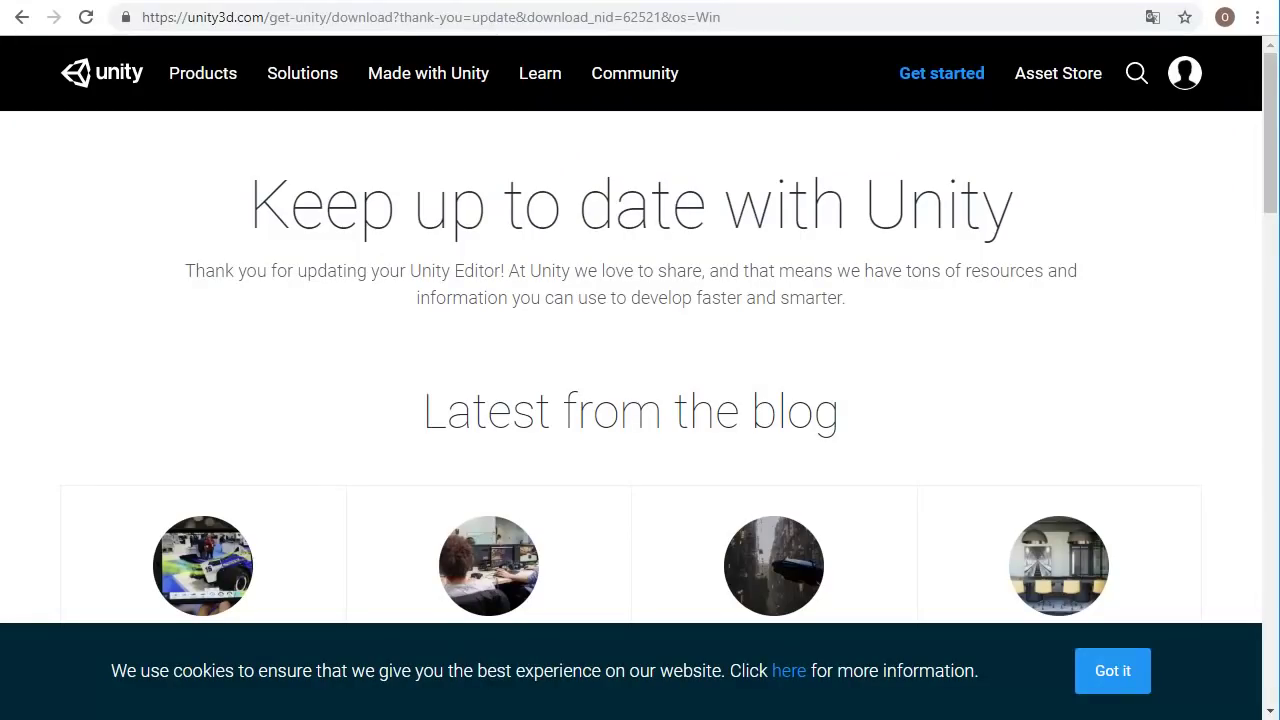
Return to the desktop and launch Unity Hub from its desktop shortcut.
{"action": "key", "text": "super"}
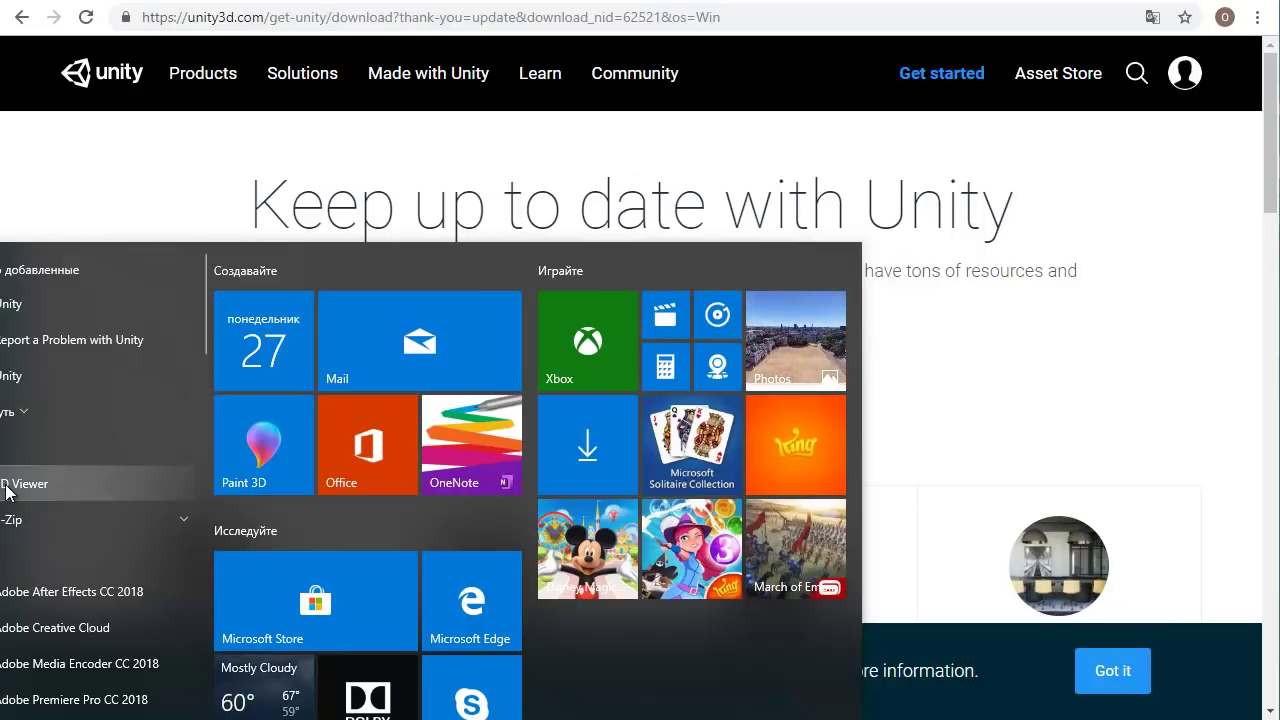
{"action": "left_click", "coordinate": [1006, 549]}
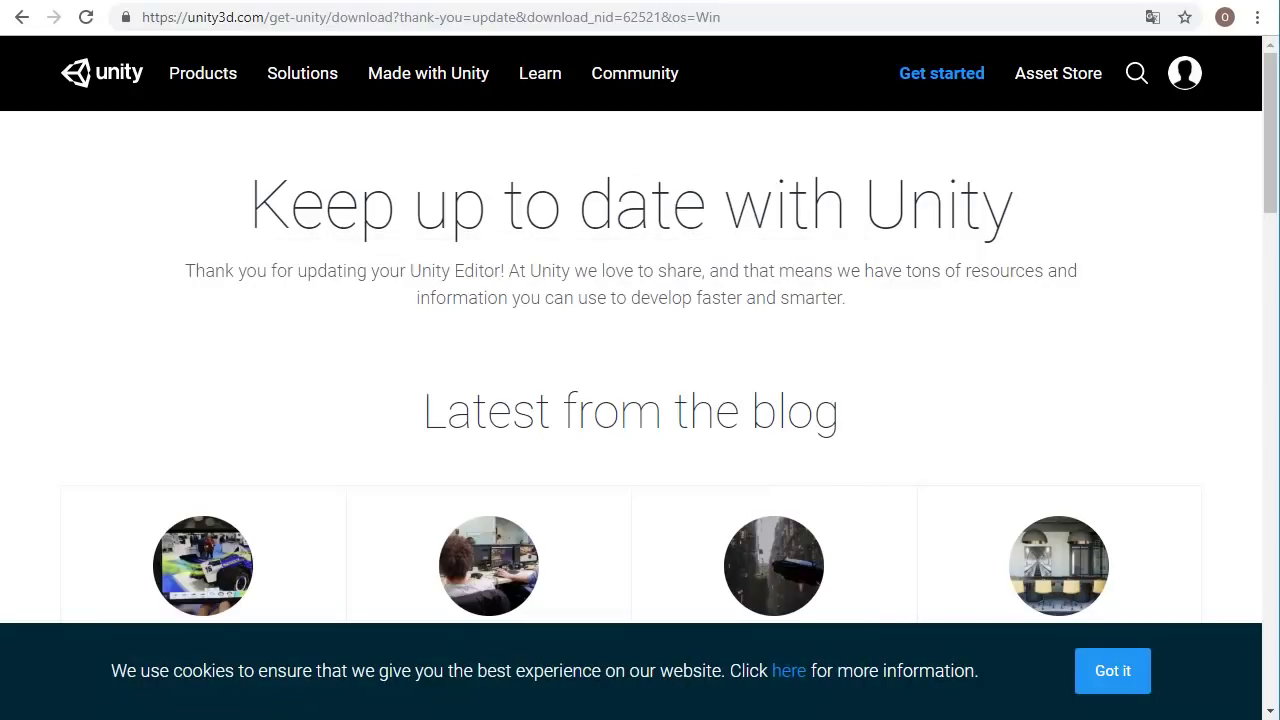
{"action": "key", "text": "super+d"}
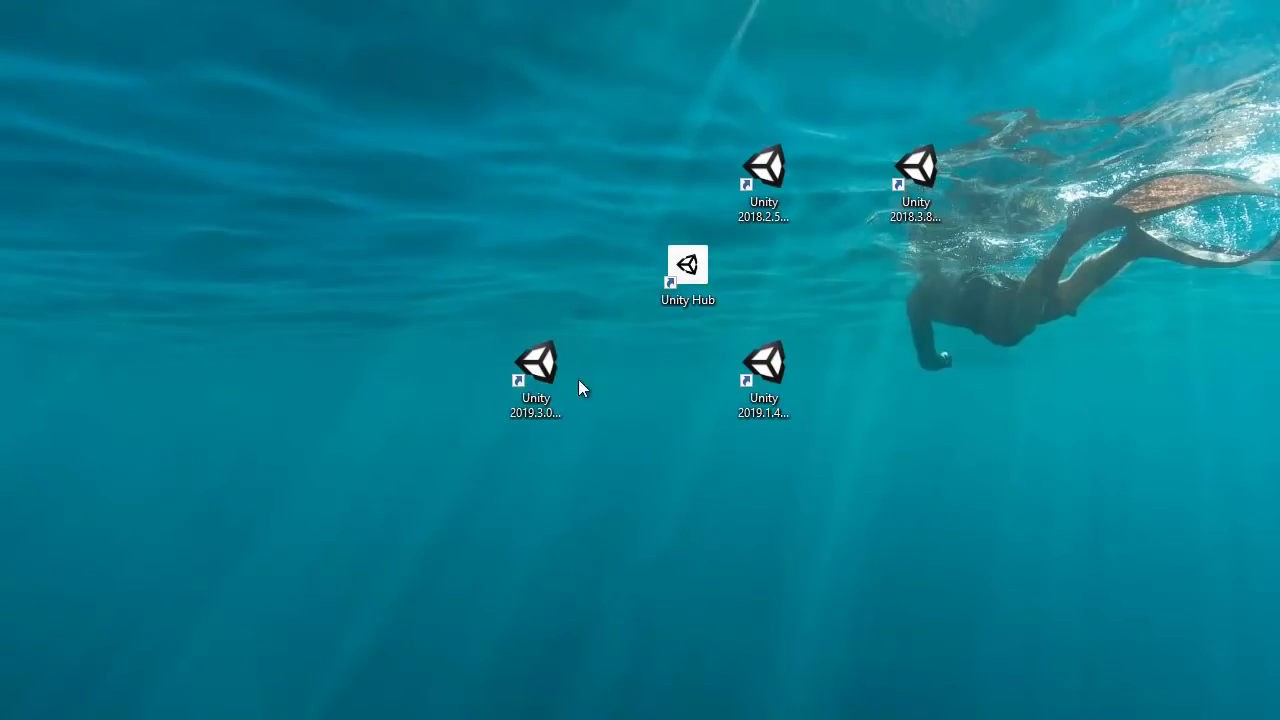
{"action": "left_click_drag", "start_coordinate": [694, 276], "coordinate": [617, 276]}
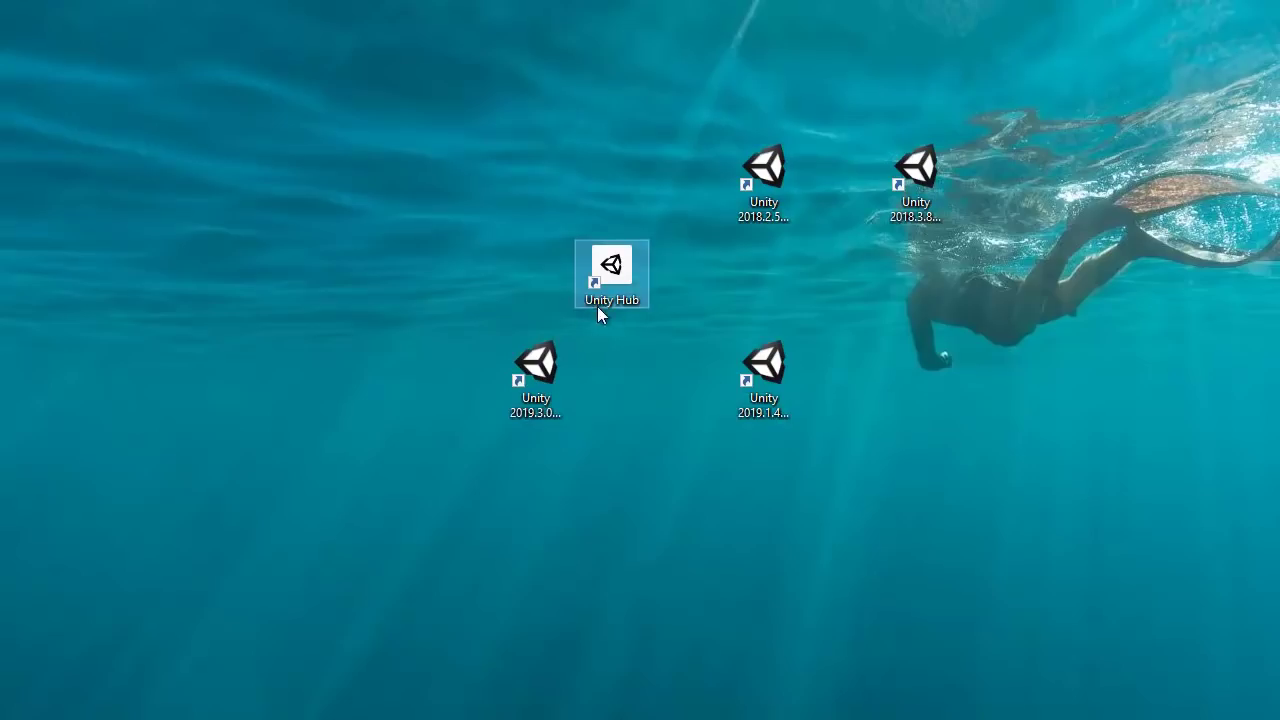
{"action": "double_click", "coordinate": [612, 274]}
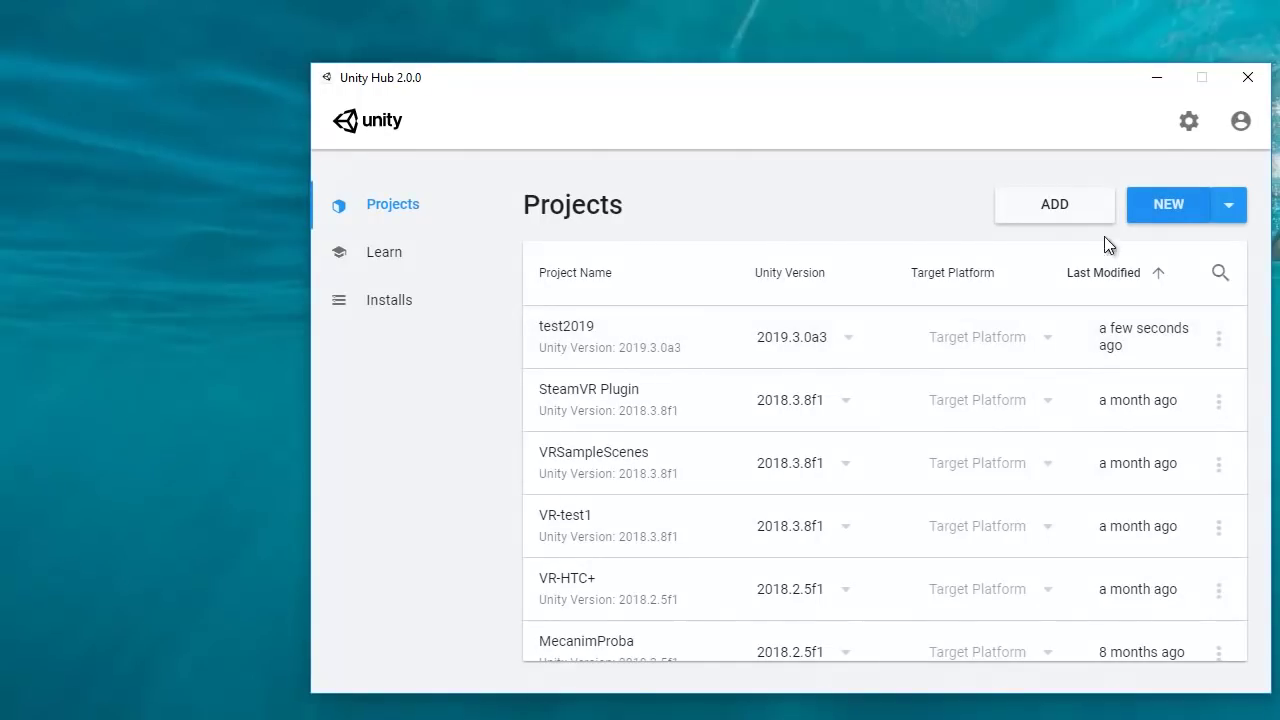
Show the NEW version dropdown listing the five installed editors, 2019.3.0a3 to 2018.1.1f1.
{"action": "left_click", "coordinate": [1170, 209]}
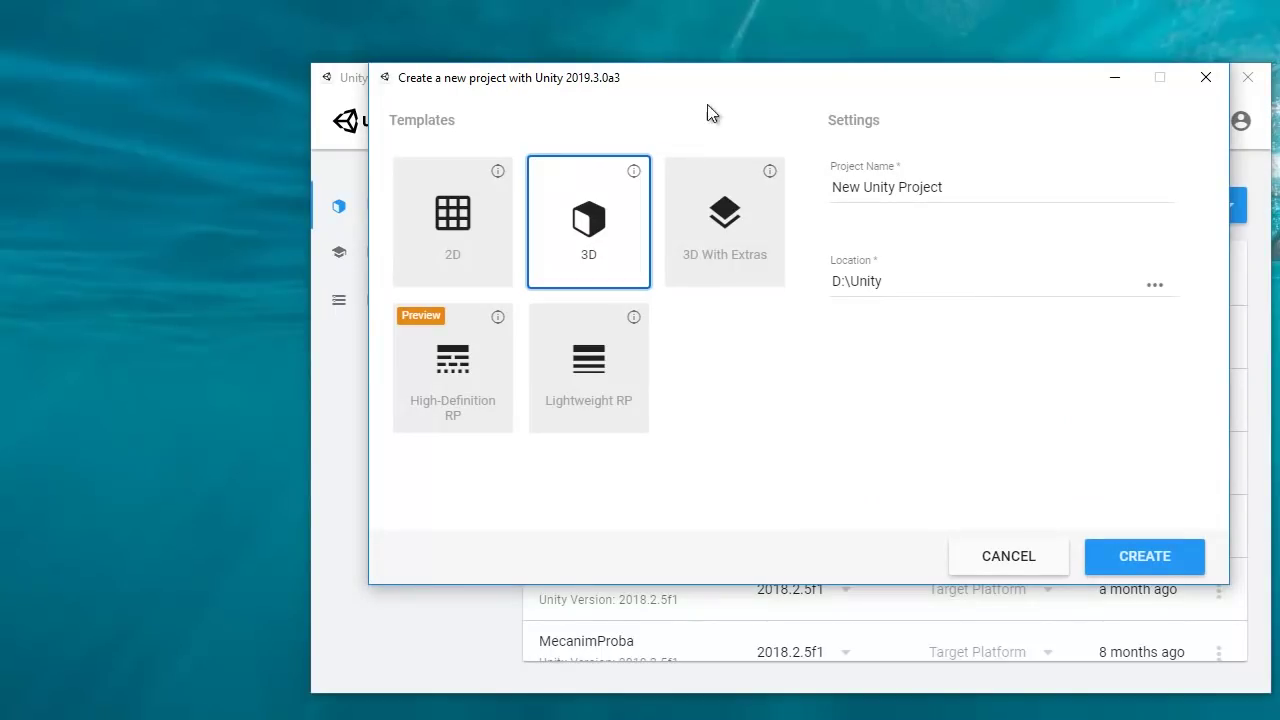
{"action": "left_click", "coordinate": [1206, 77]}
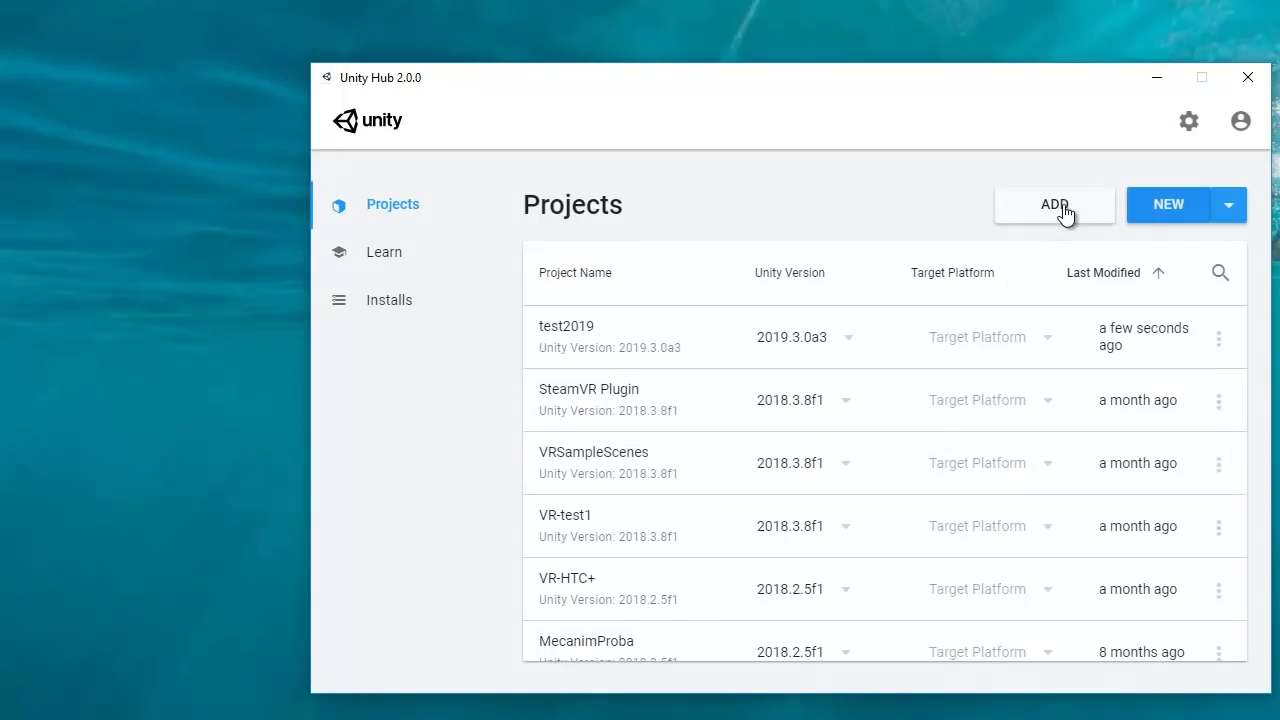
{"action": "left_click", "coordinate": [1230, 205]}
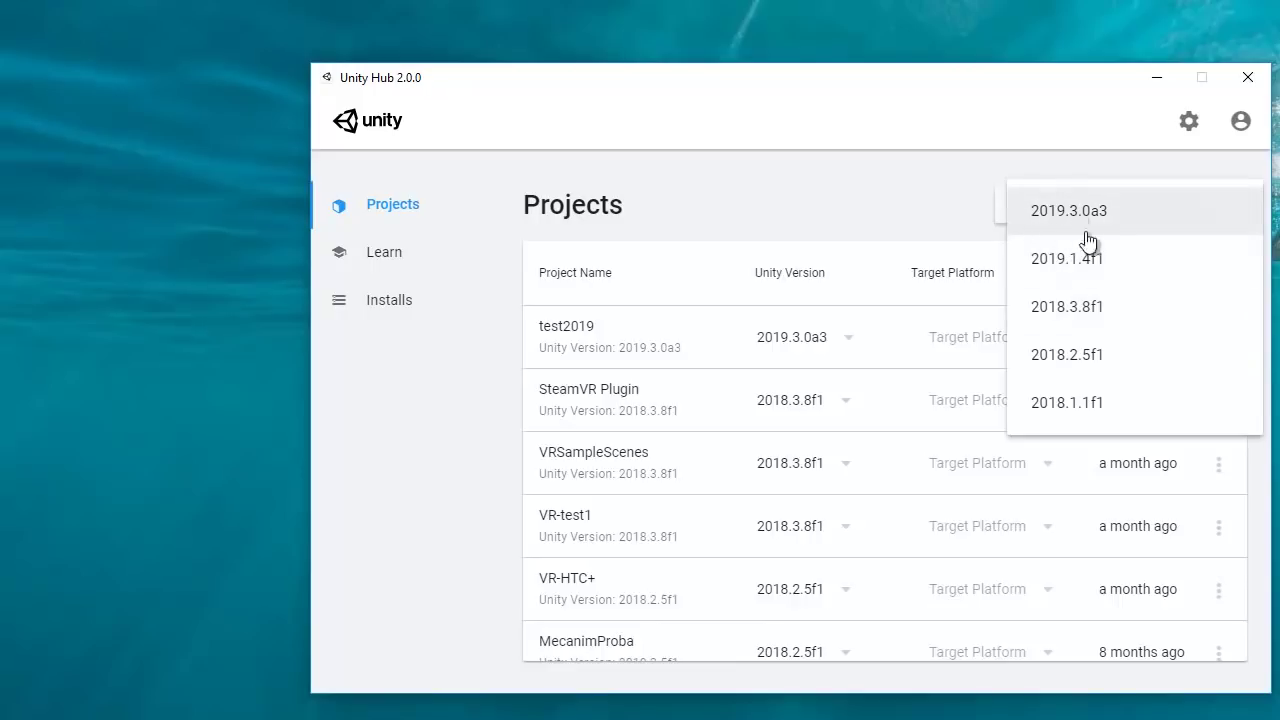
{"action": "left_click", "coordinate": [878, 206]}
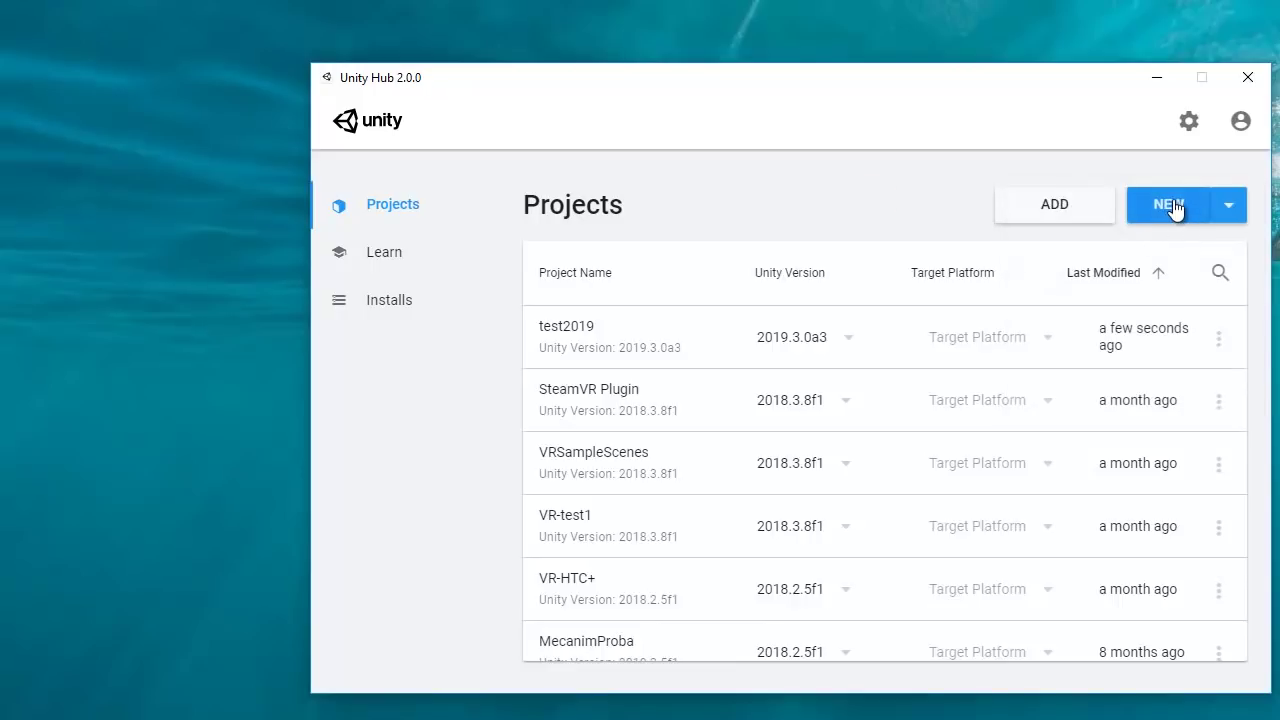
{"action": "left_click", "coordinate": [1227, 212]}
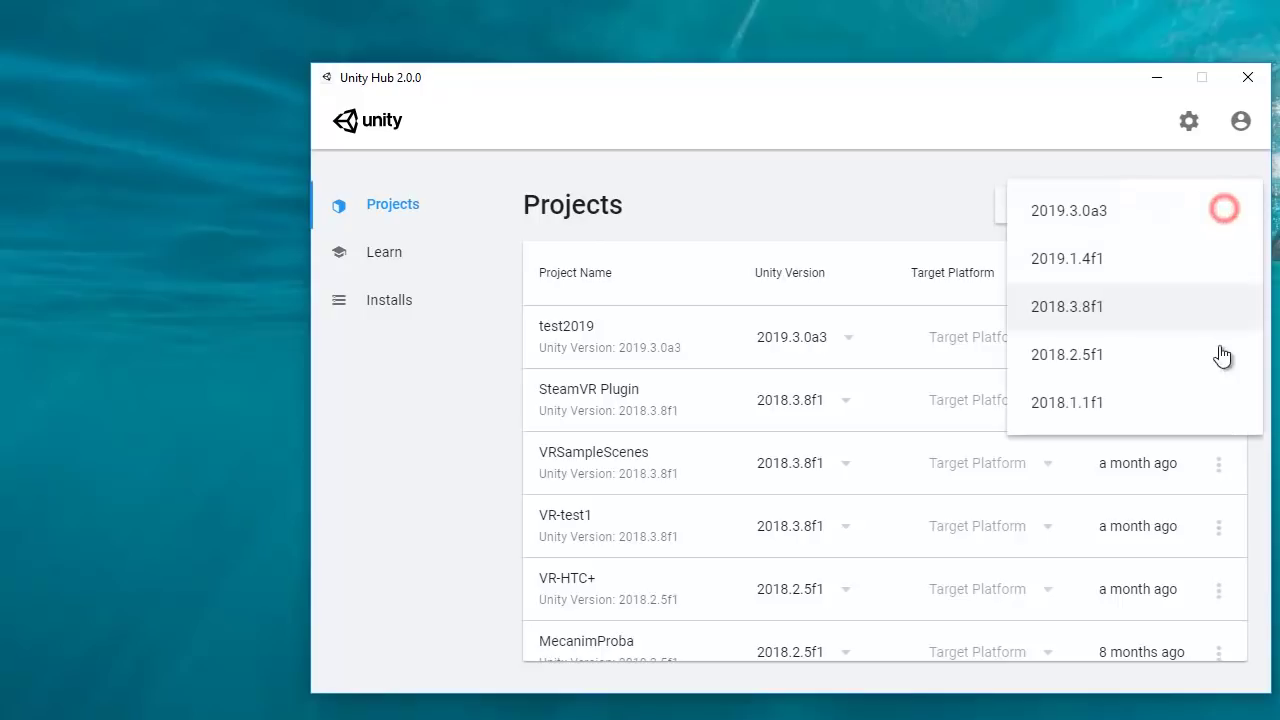
Start a 2019.1.4f1 project with the 3D With Extras template, naming it test2019-1-4.
{"action": "left_click", "coordinate": [1059, 262]}
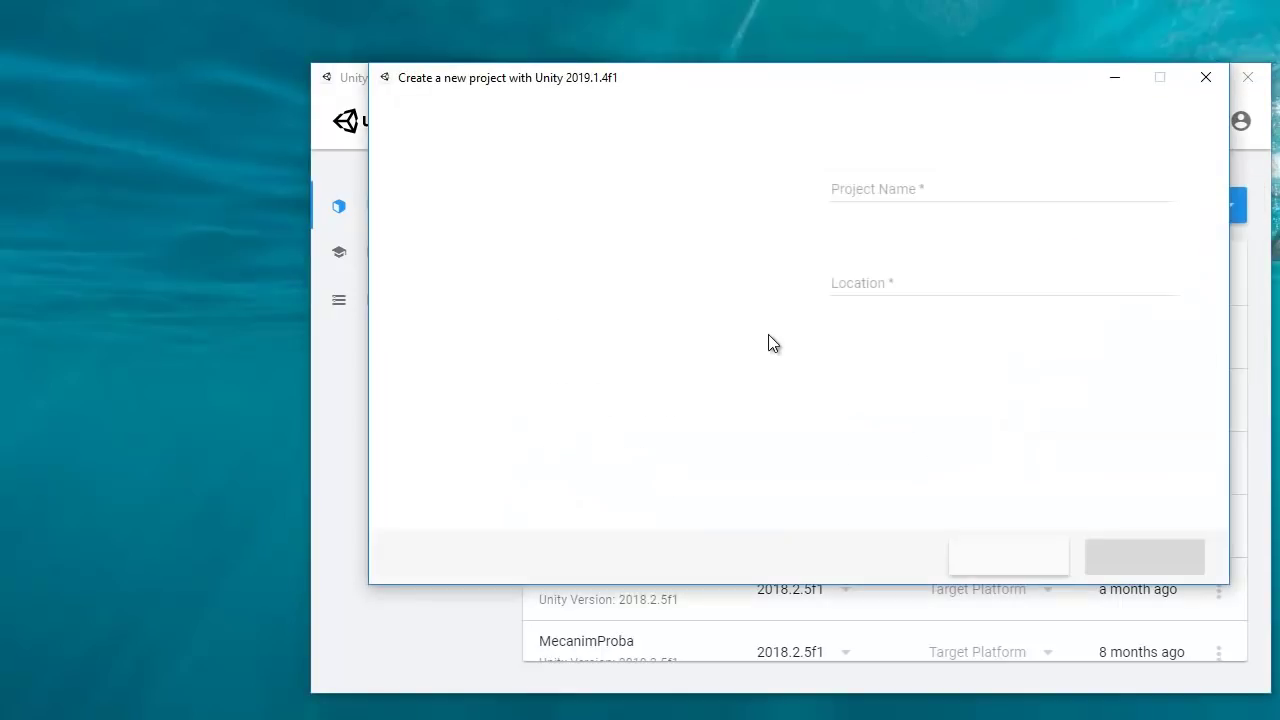
{"action": "left_click", "coordinate": [751, 255]}
{"action": "left_click", "coordinate": [931, 186]}
{"action": "triple_click", "coordinate": [962, 184]}
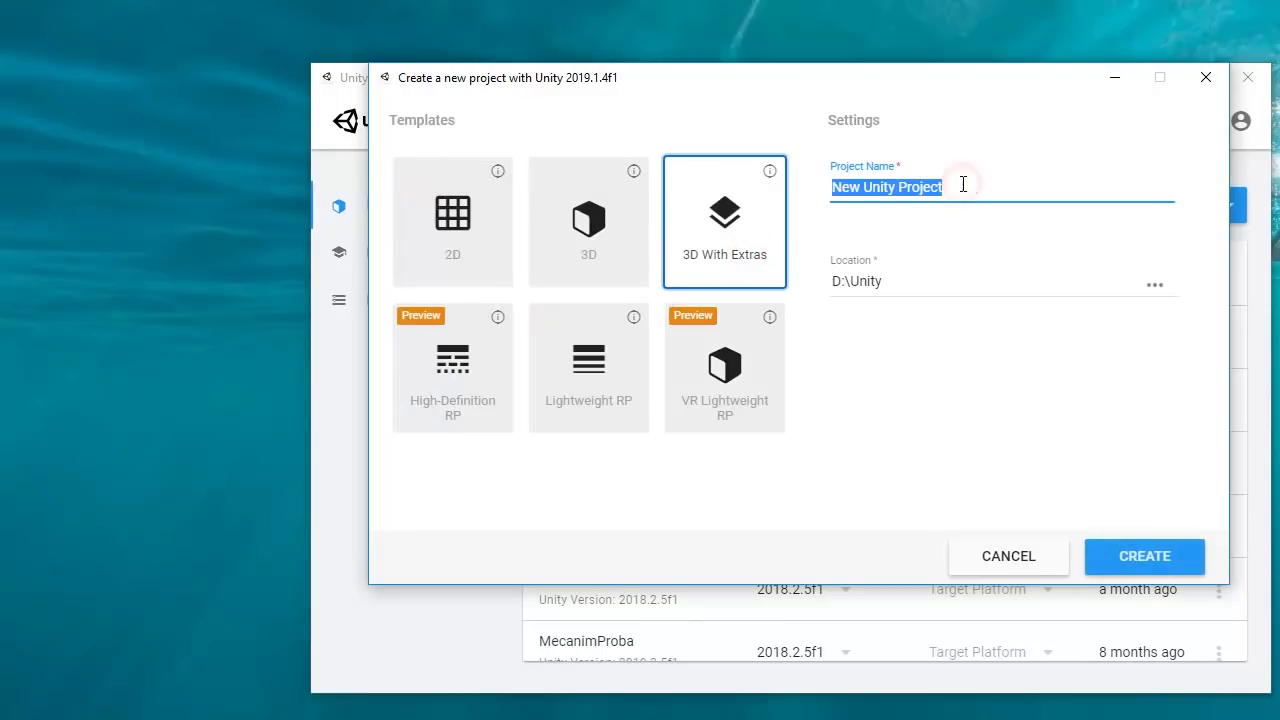
{"action": "type", "text": "test2019"}
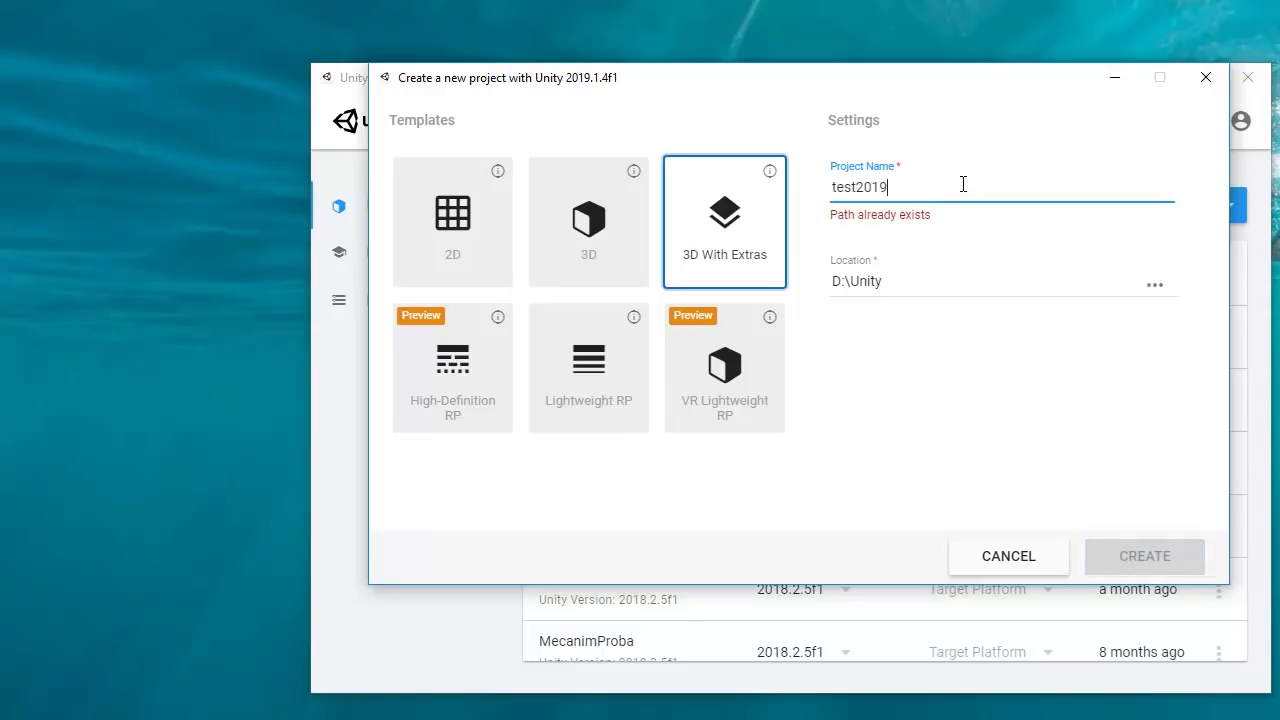
{"action": "type", "text": "-1-4"}
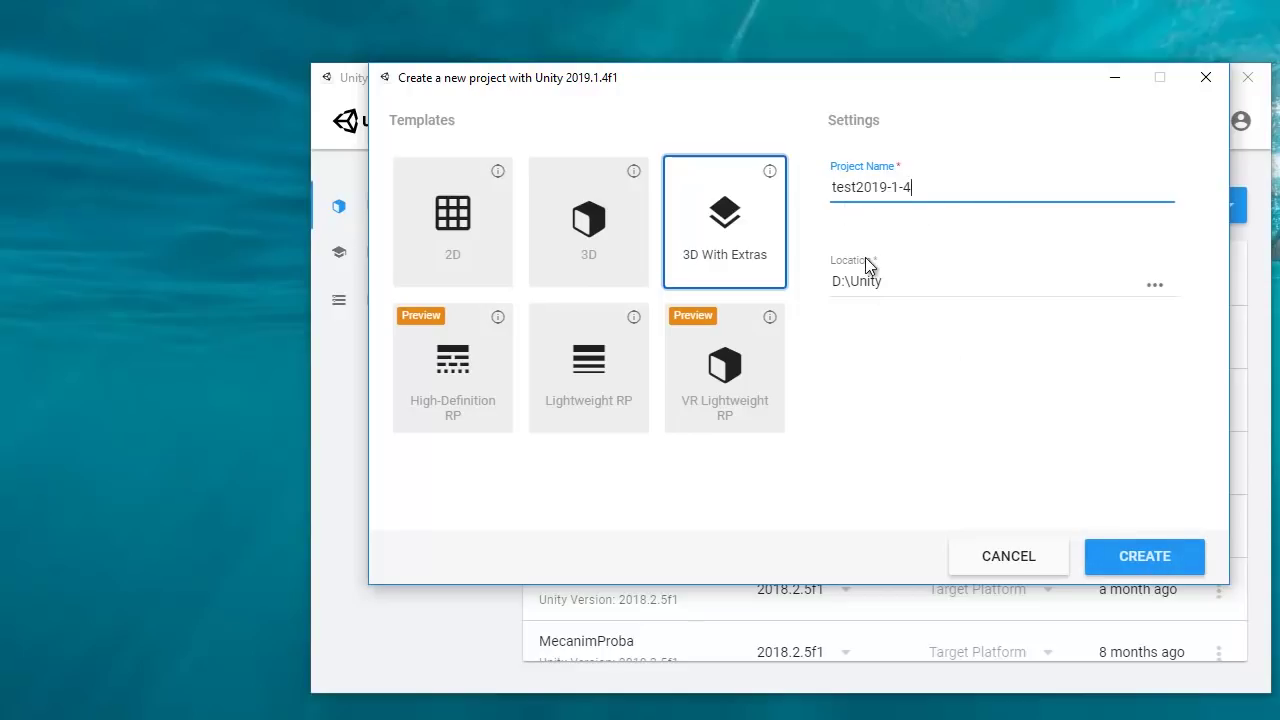
Create test2019-1-4 and let it load in the Unity 2019.1.4f1 editor.
{"action": "left_click", "coordinate": [1148, 558]}
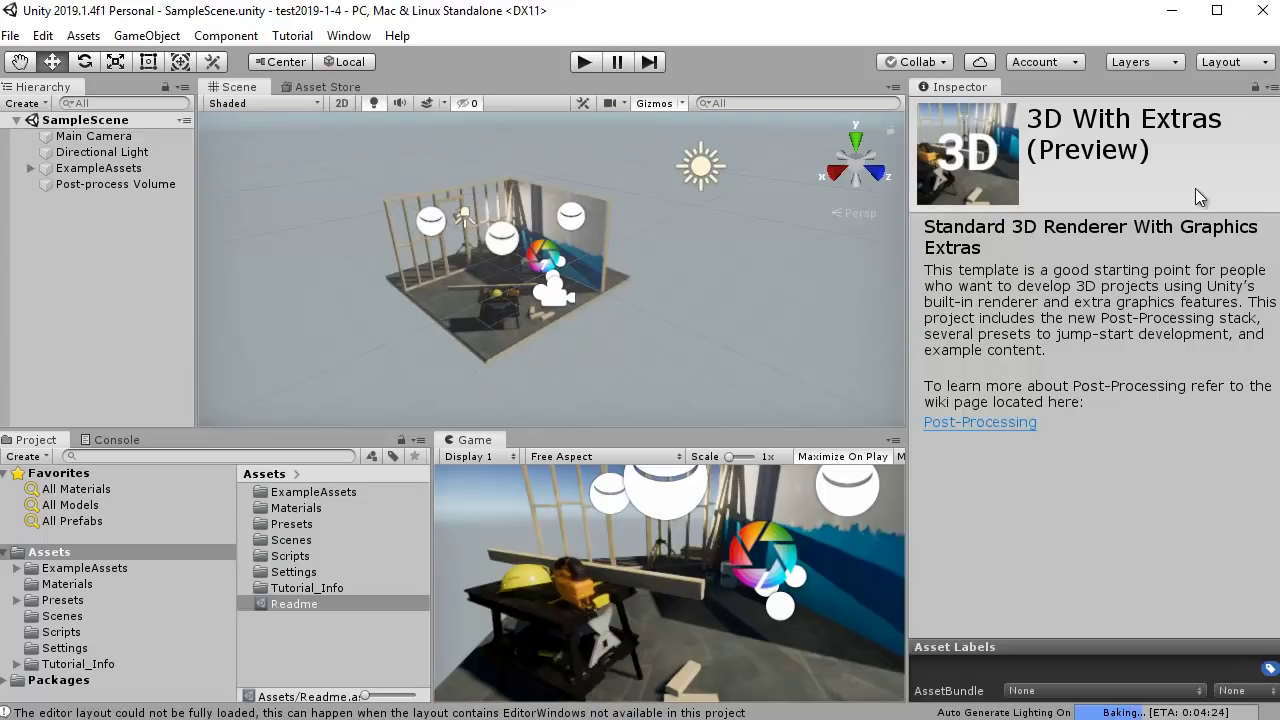
Switch the editor to the Default layout and inspect SampleScene's Main Camera.
{"action": "left_click", "coordinate": [1222, 62]}
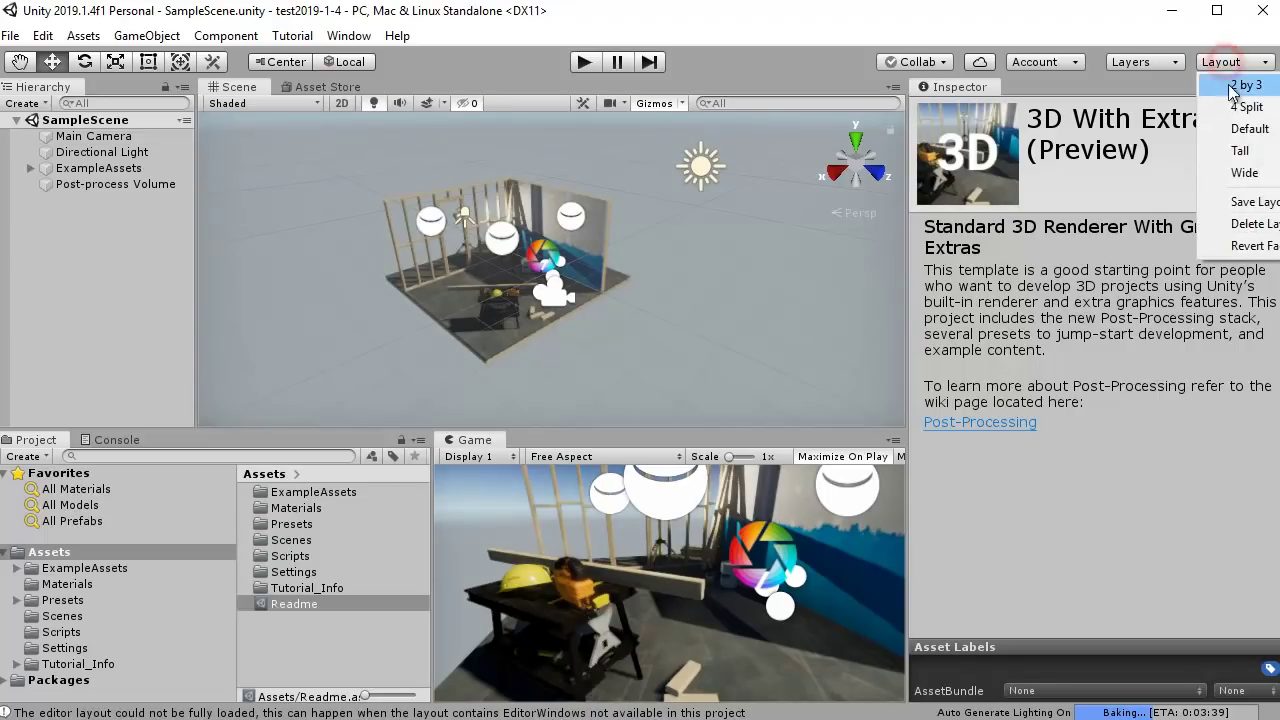
{"action": "left_click", "coordinate": [1240, 128]}
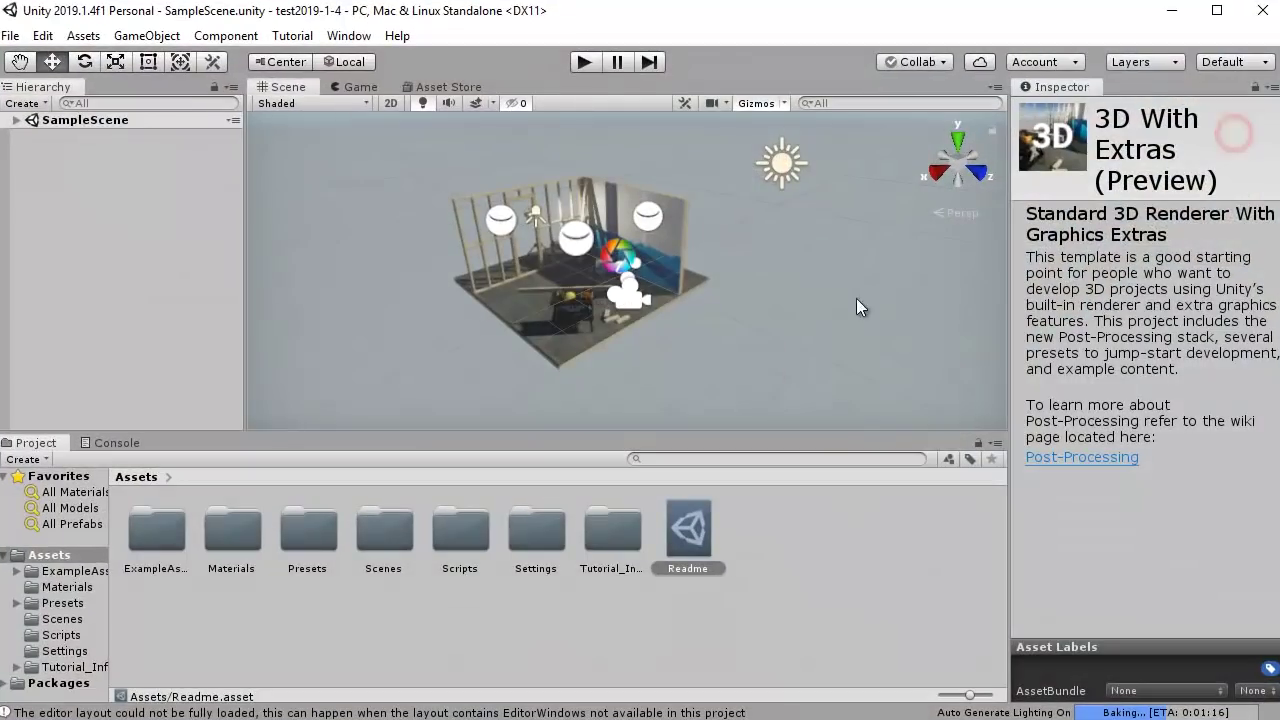
{"action": "left_click", "coordinate": [16, 120]}
{"action": "left_click", "coordinate": [56, 140]}
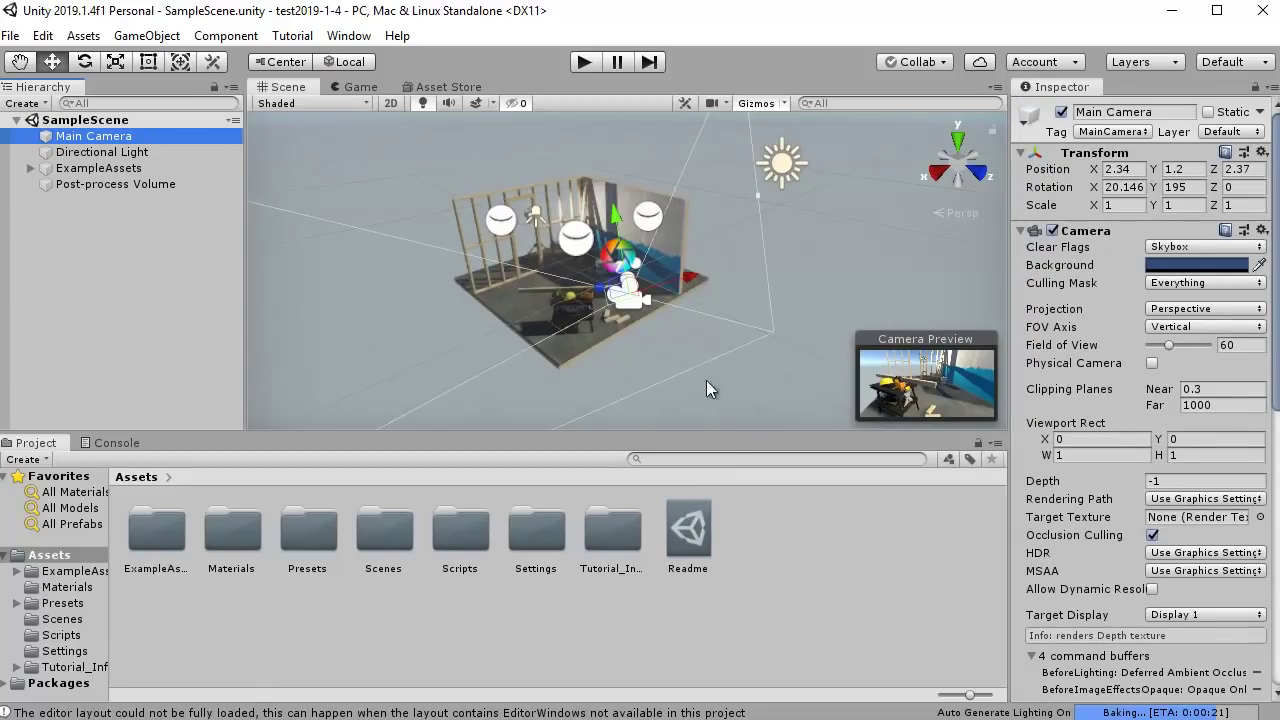
{"action": "left_click", "coordinate": [712, 433]}
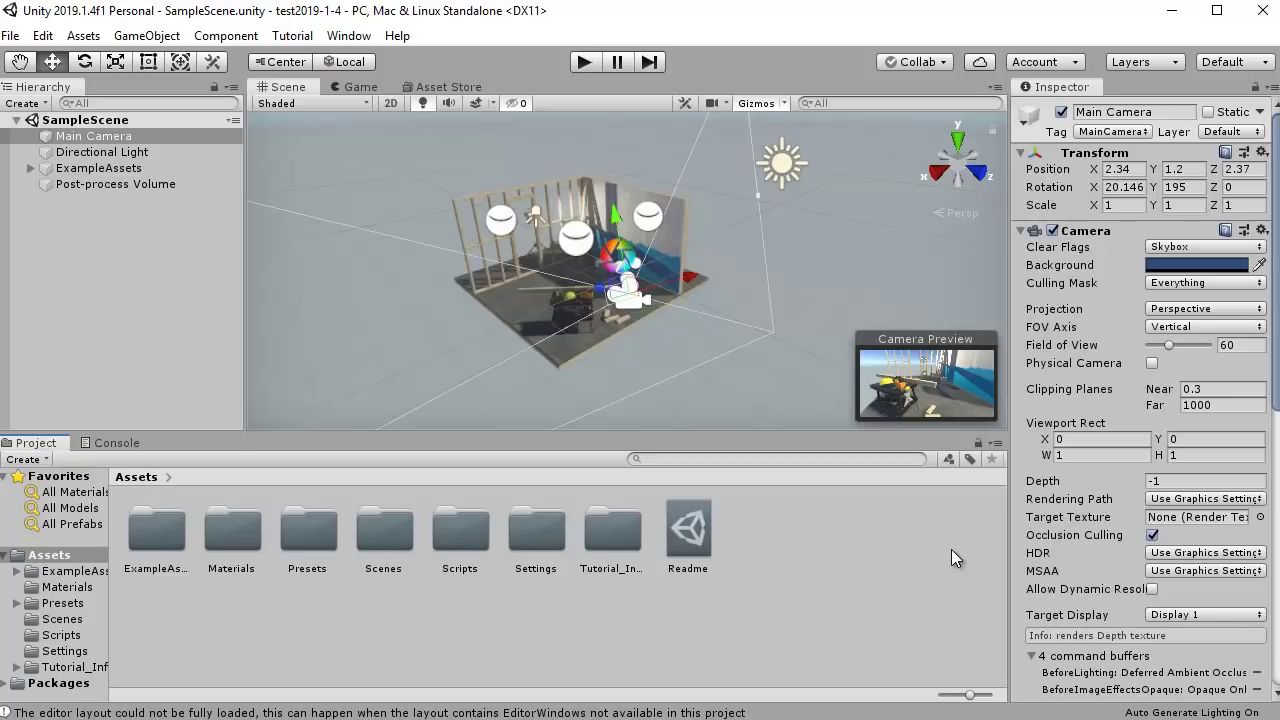
{"action": "left_click", "coordinate": [1163, 18]}
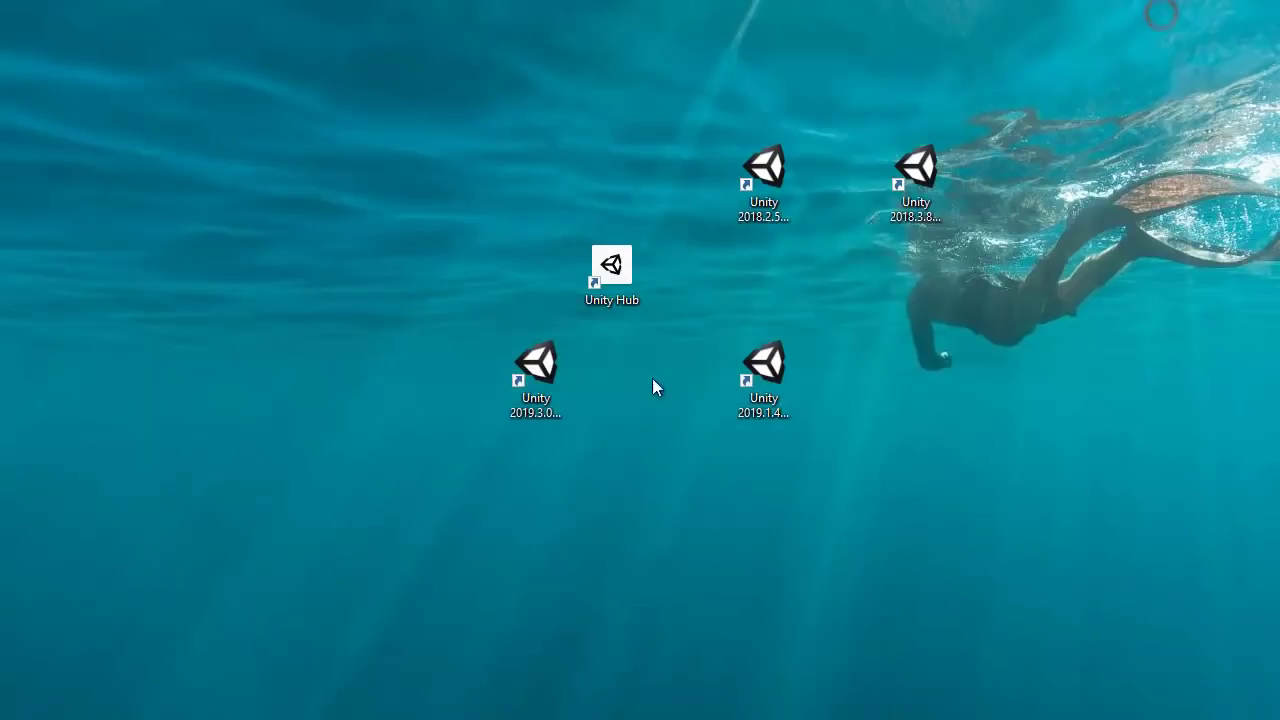